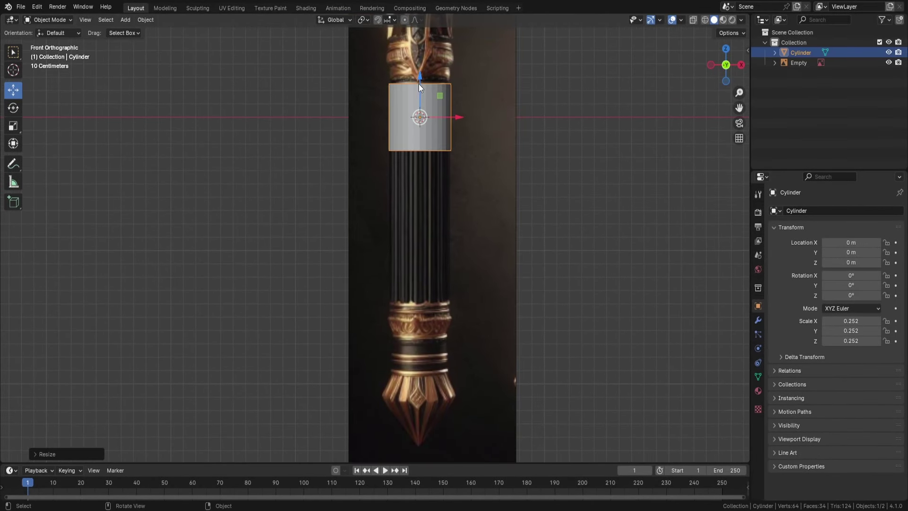
# Move the cylinder onto the reference shaft, stretch it vertically and enable X-ray
pyautogui.moveTo(419, 85); pyautogui.dragTo(480, 248)
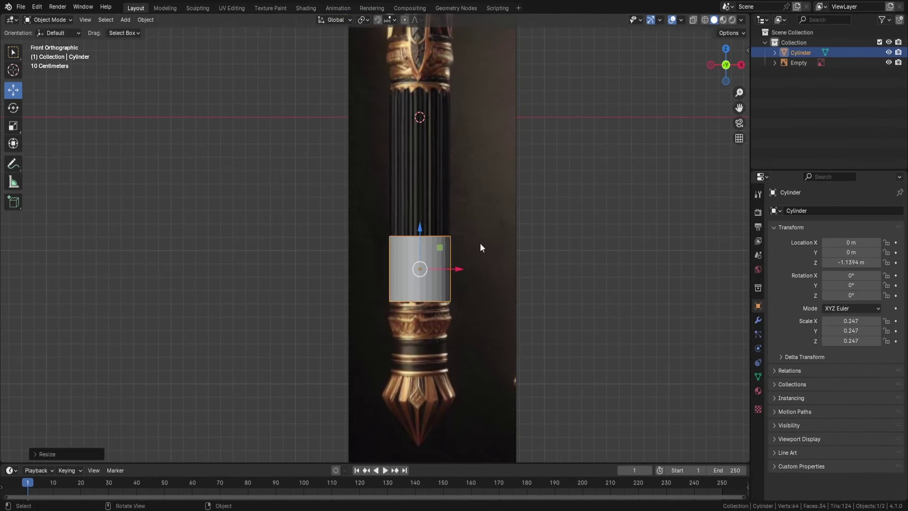
pyautogui.press('g')
pyautogui.press('z')
pyautogui.press('2')
pyautogui.hotkey('alt', 'z')
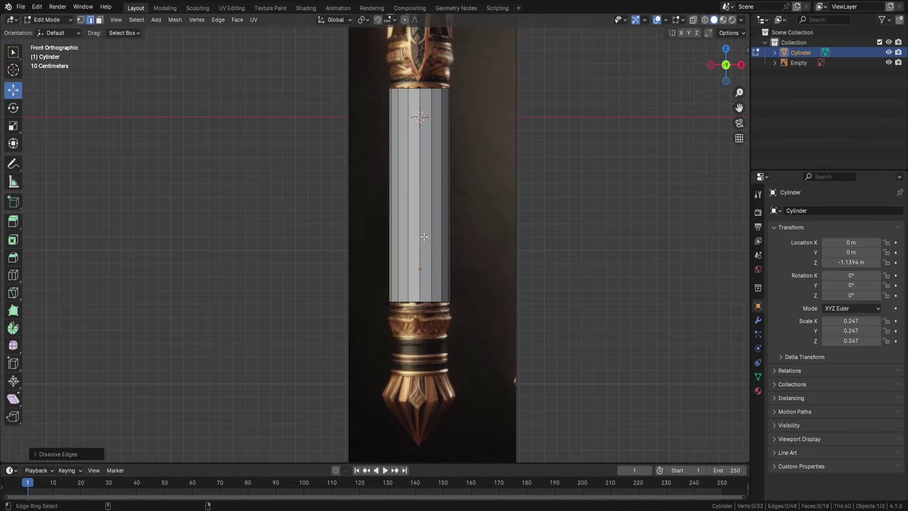
pyautogui.hotkey('alt', 'z')
# Move the bottom edge loop along Z to form the lower collar
pyautogui.keyDown('alt'); pyautogui.click(416, 302); pyautogui.keyUp('alt')
pyautogui.scroll(5, 445, 330)
pyautogui.press('g')
pyautogui.press('z')
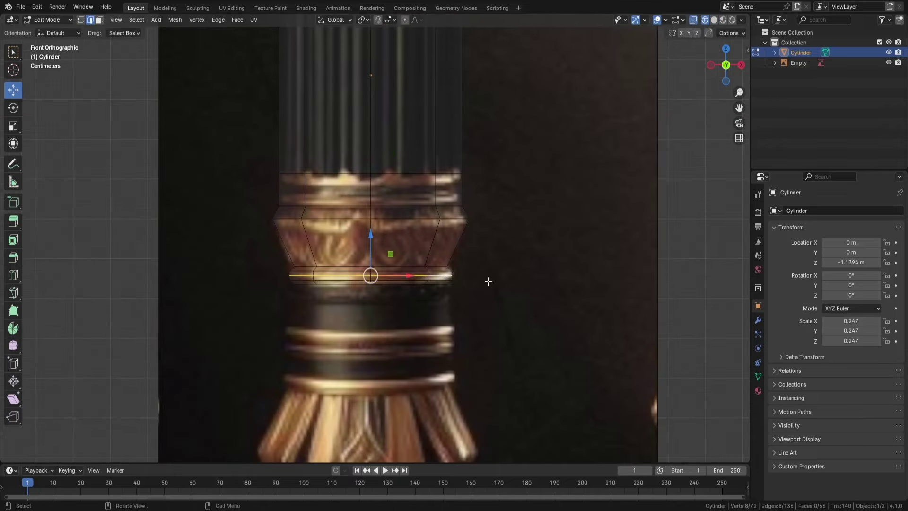
pyautogui.keyDown('alt'); pyautogui.click(470, 276); pyautogui.keyUp('alt')
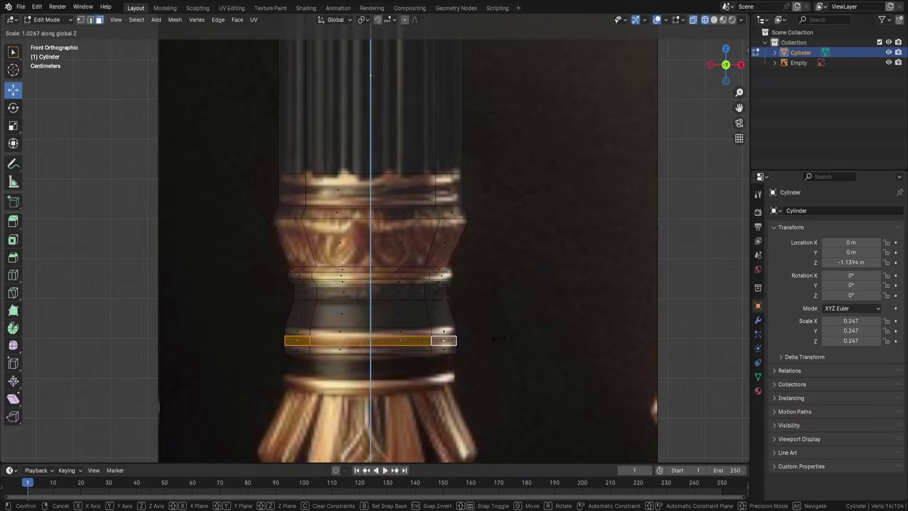
pyautogui.press('Escape')
# Extrude the ring and raise it along Z to the collar height
pyautogui.press('1')
pyautogui.press('g')
pyautogui.press('z')
pyautogui.press('z')
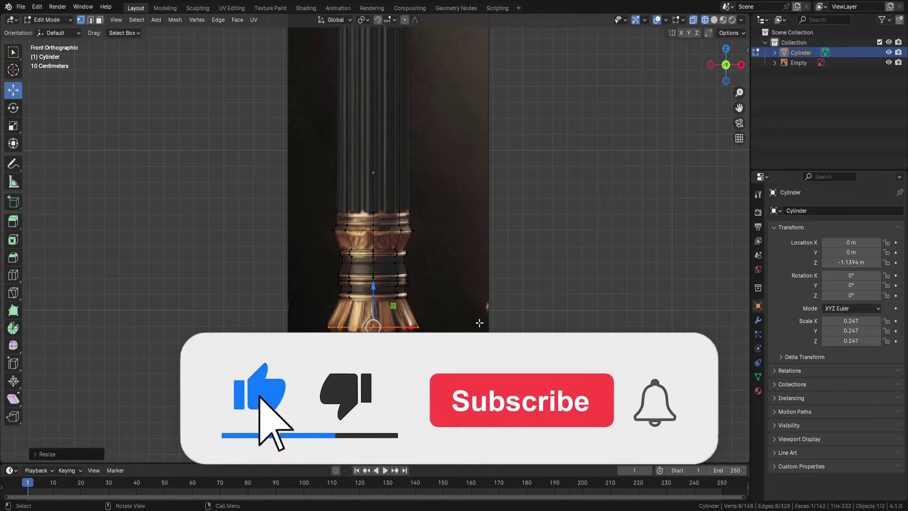
pyautogui.scroll(2, 479, 322)
pyautogui.press('g')
pyautogui.press('z')
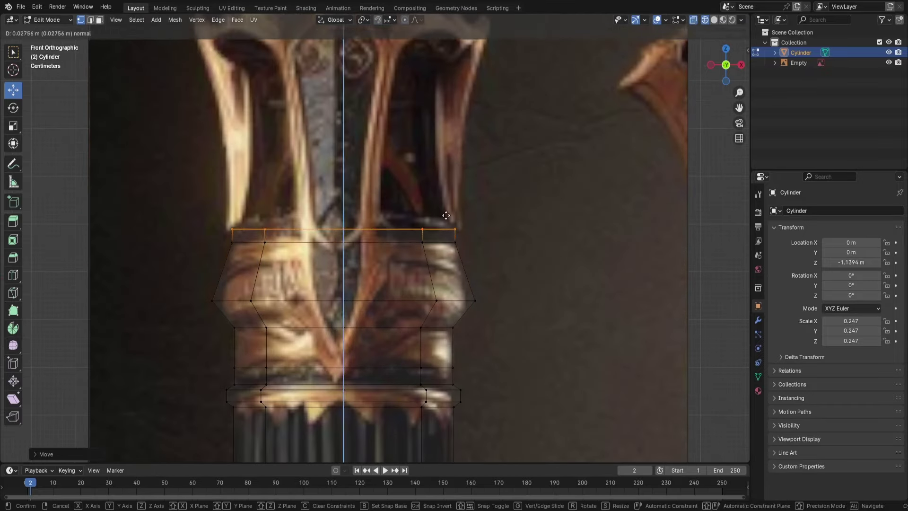
pyautogui.click(444, 140)
# Narrow the new ring into the neck, extend it upward and add two loop cuts
pyautogui.press('s')
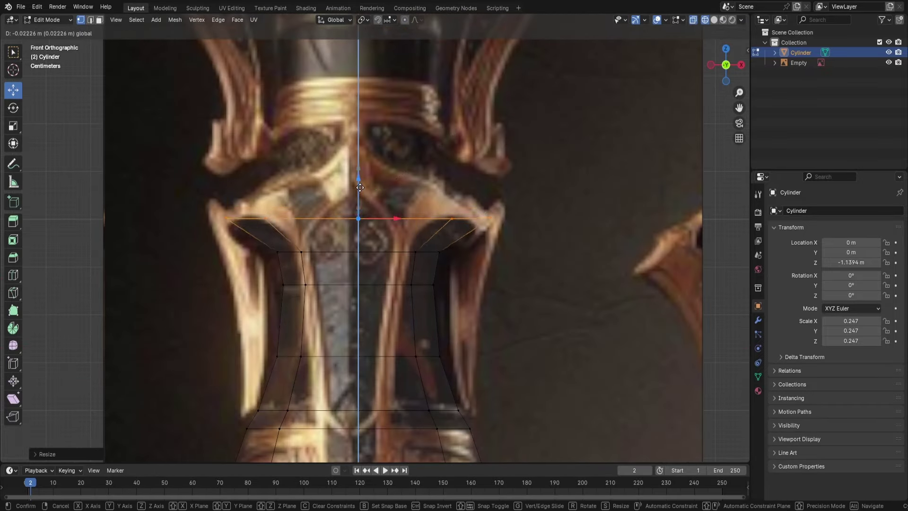
pyautogui.click(359, 188)
pyautogui.press('e')
pyautogui.click(359, 109)
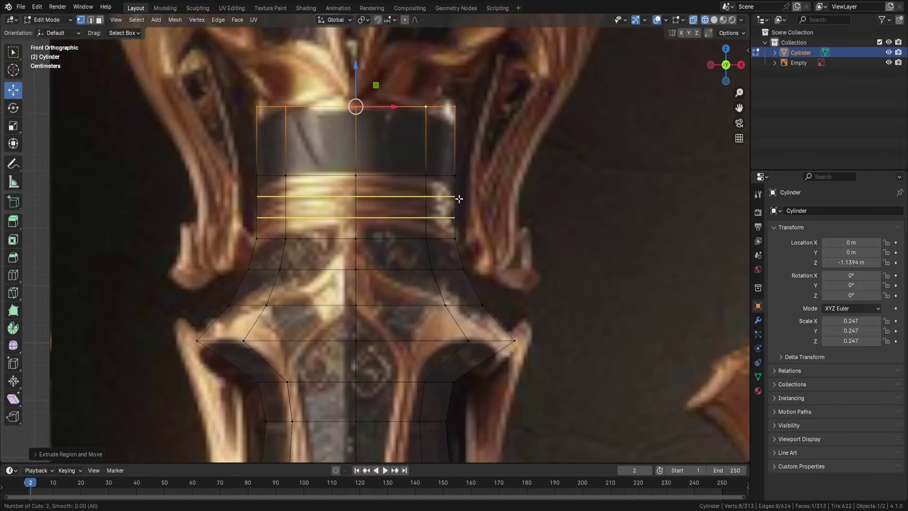
pyautogui.click(459, 199)
pyautogui.press('s')
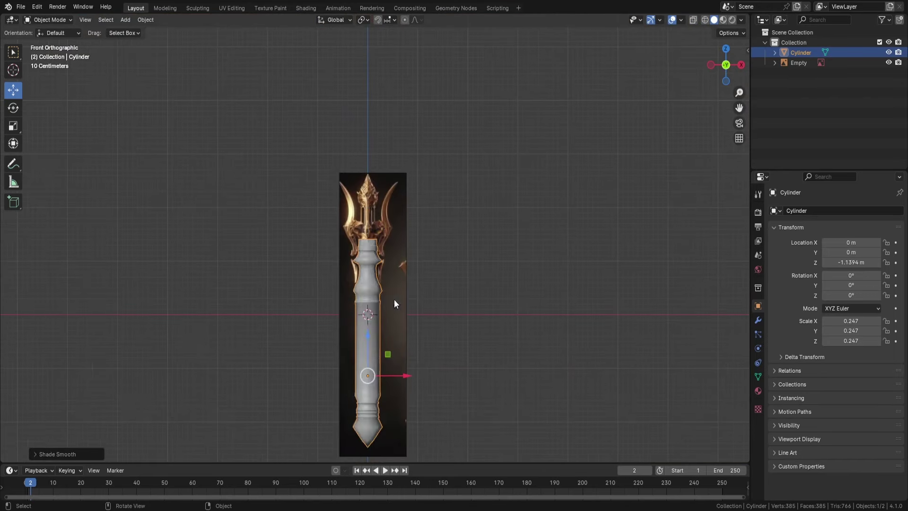
# Browse the texture space, remesh, constraint and mesh data panels in Properties
pyautogui.click(818, 405)
pyautogui.click(801, 393)
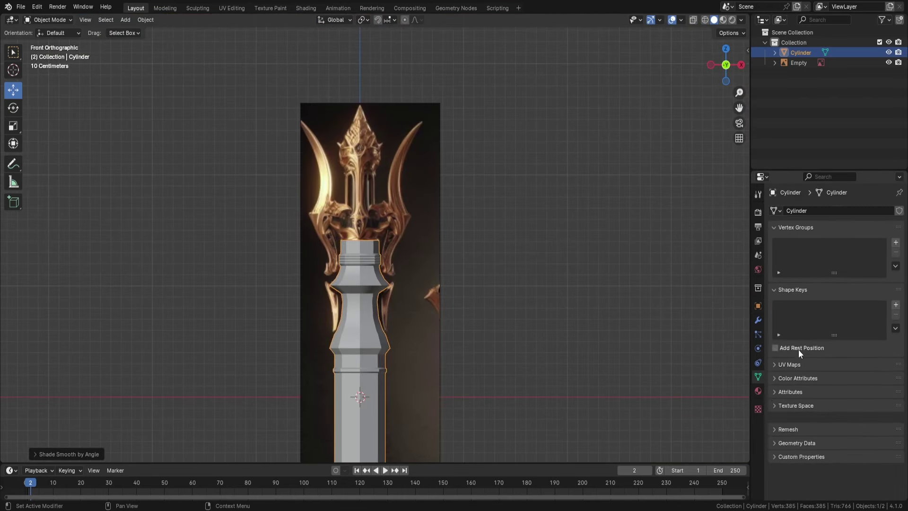
pyautogui.click(794, 419)
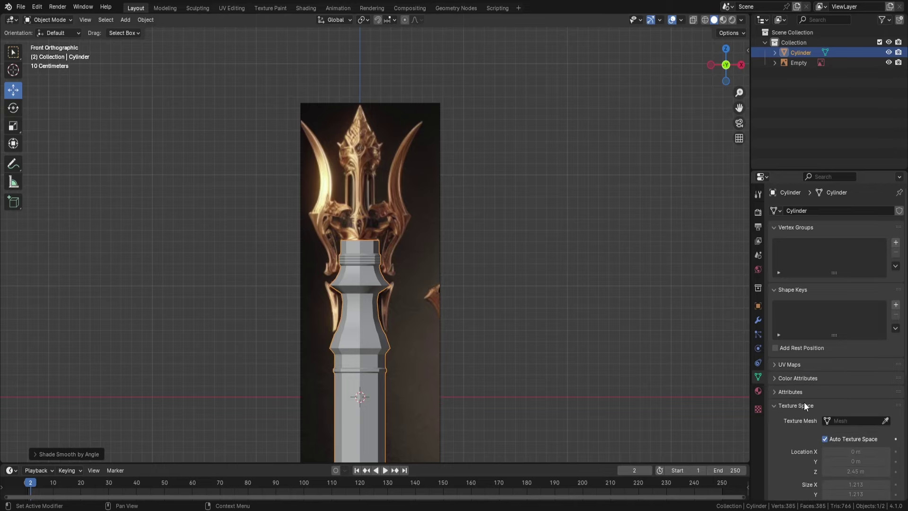
pyautogui.scroll(-8, 805, 406)
pyautogui.scroll(-1, 836, 421)
pyautogui.click(758, 363)
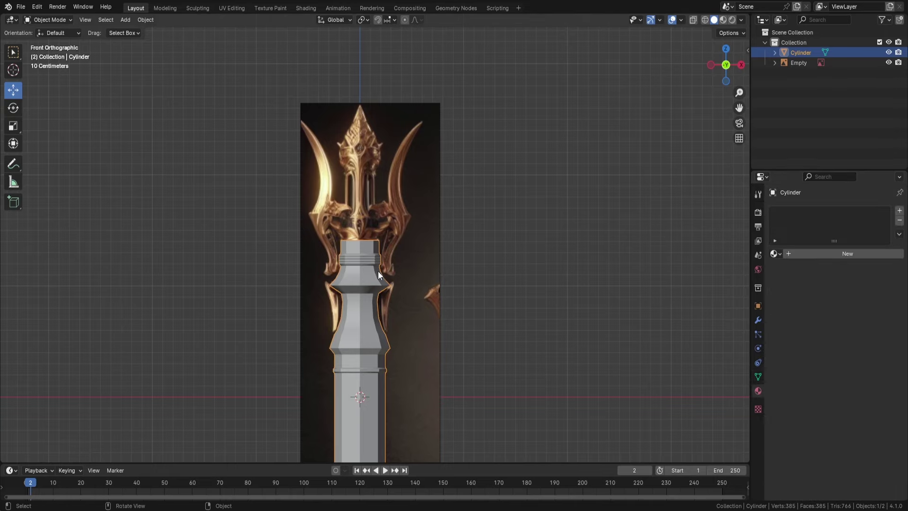
pyautogui.click(758, 376)
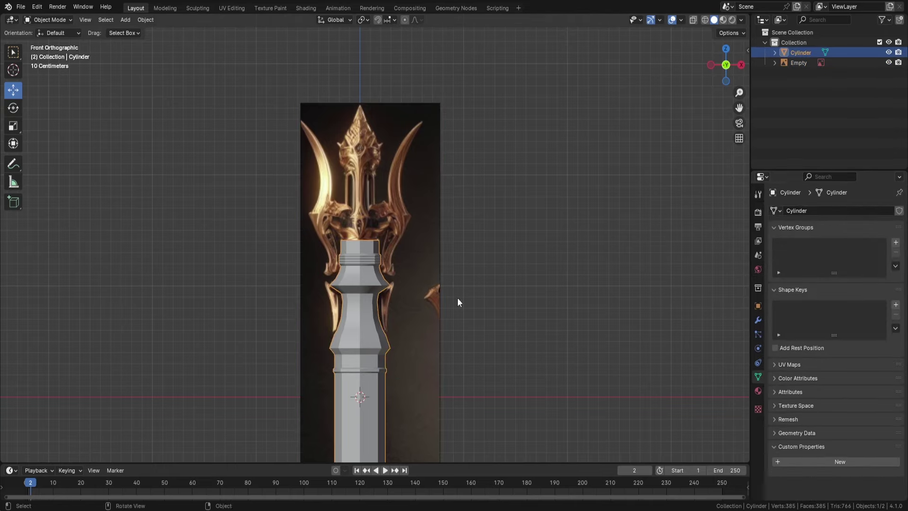
# Apply Shade Smooth and then Shade Smooth by Angle to the staff
pyautogui.rightClick(398, 290)
pyautogui.click(398, 289)
pyautogui.rightClick(428, 312)
pyautogui.click(430, 325)
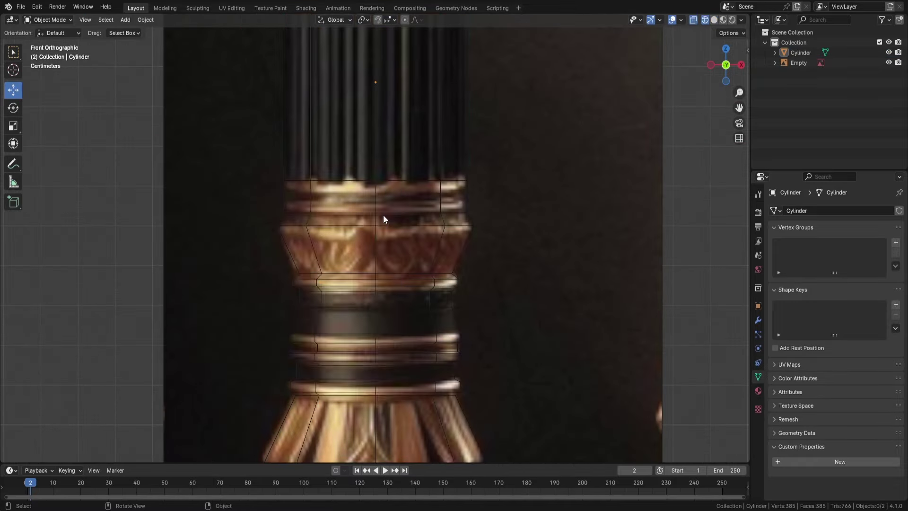
# Add and scale loop cuts on the lower collar of the cylinder
pyautogui.click(384, 218)
pyautogui.press('Tab')
pyautogui.rightClick(374, 289)
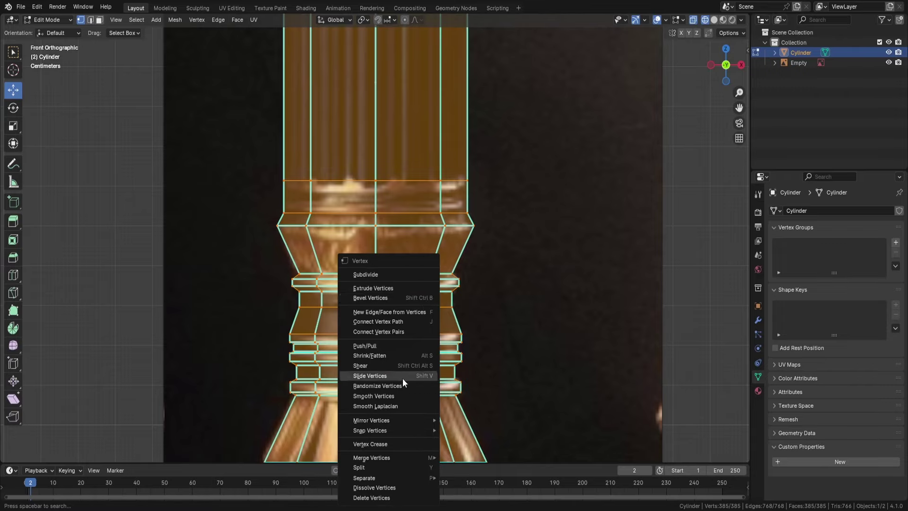
pyautogui.hotkey('ctrl', 'r')
pyautogui.click(356, 193)
pyautogui.hotkey('ctrl', 'r')
pyautogui.click(374, 207)
pyautogui.press('s')
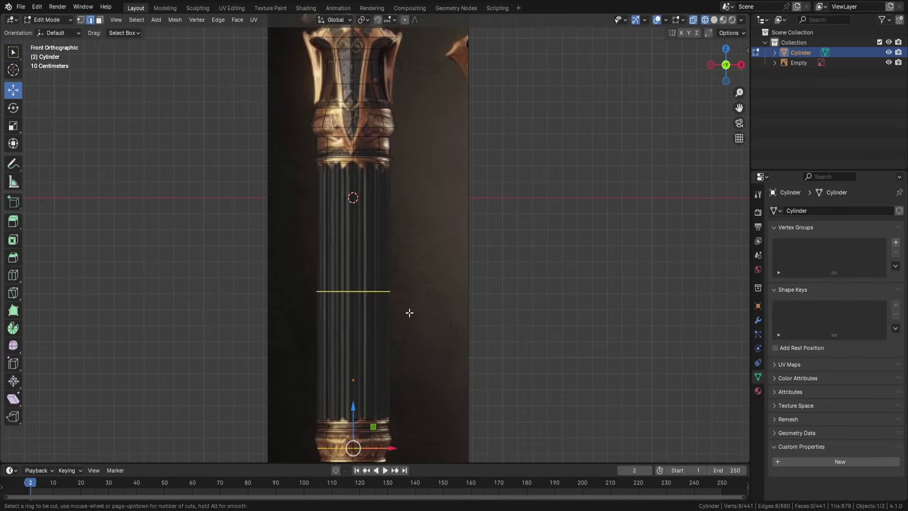
# Add three loop cuts along the shaft and turn on X-ray
pyautogui.scroll(2, 410, 312)
pyautogui.click(409, 312)
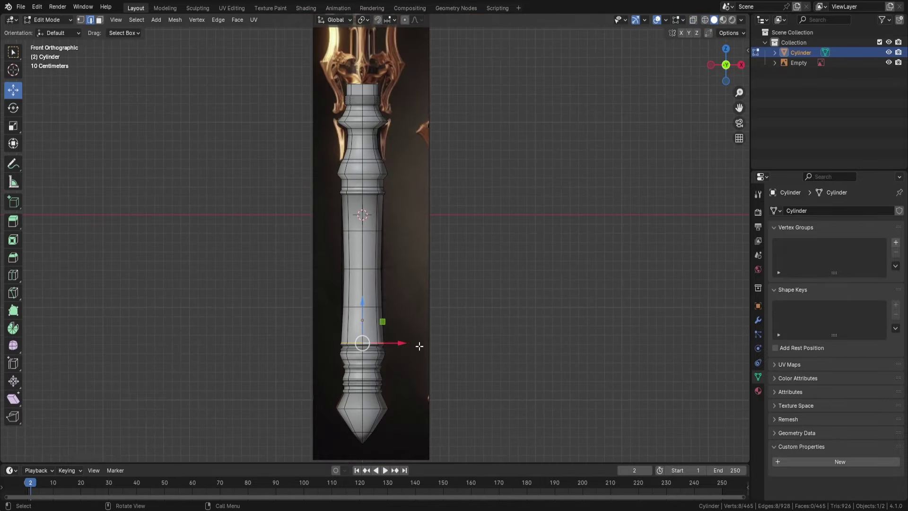
pyautogui.scroll(3, 419, 254)
pyautogui.press('`')
pyautogui.hotkey('alt', 'z')
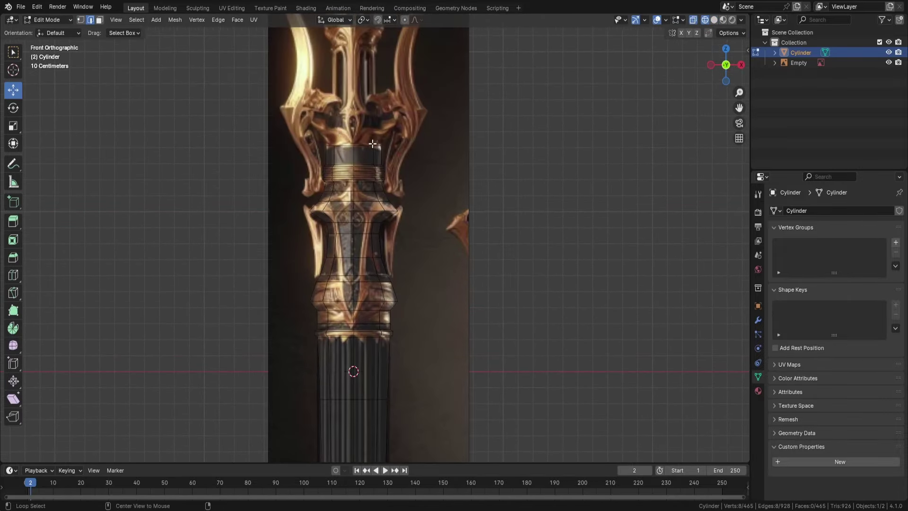
pyautogui.scroll(3, 373, 144)
# Extrude the top loop, shrink it to 0.819 and extrude it upward again
pyautogui.press('e')
pyautogui.click(344, 217)
pyautogui.scroll(-1, 344, 217)
pyautogui.press('e')
pyautogui.click(344, 217)
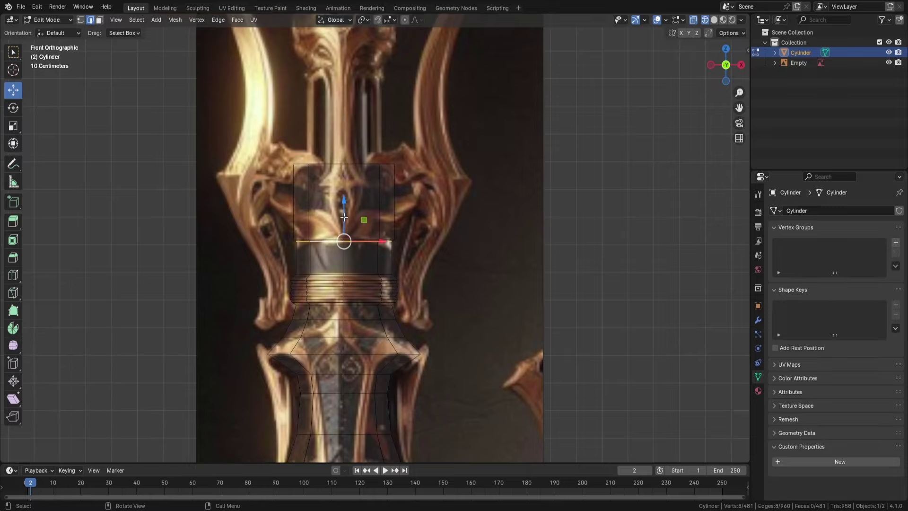
pyautogui.press('s')
pyautogui.click(344, 221)
pyautogui.press('e')
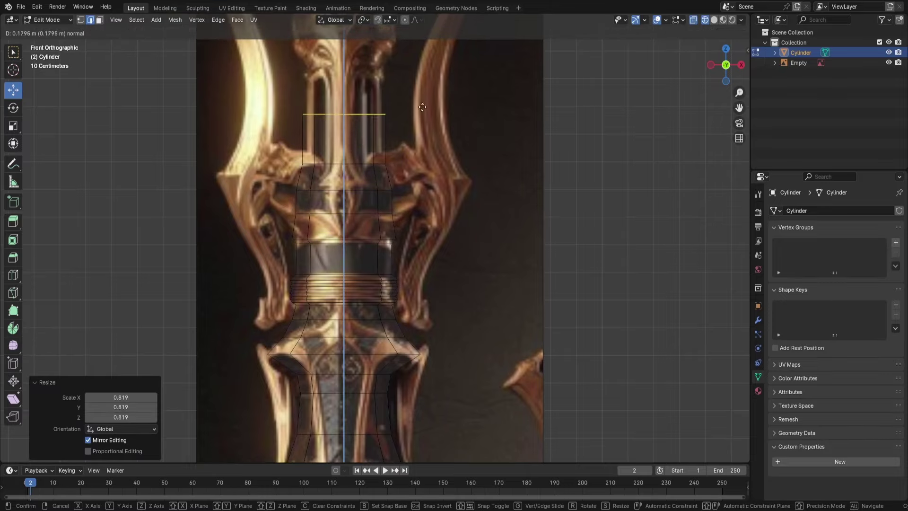
pyautogui.click(416, 66)
# Extrude and scale the top loop into the pointed central spike, checking it in orbit
pyautogui.keyDown('shift'); pyautogui.scroll(5, 418, 133); pyautogui.keyUp('shift')
pyautogui.scroll(2, 468, 292)
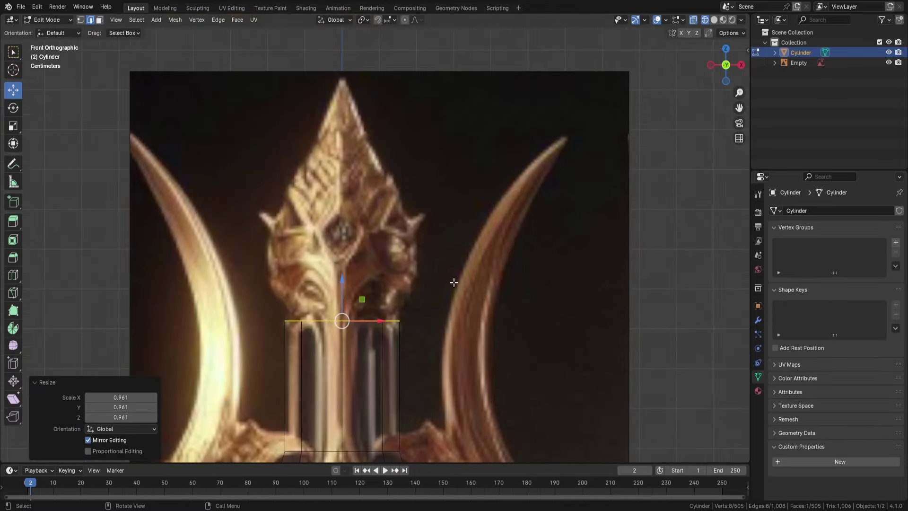
pyautogui.press('e')
pyautogui.click(471, 284)
pyautogui.press('s')
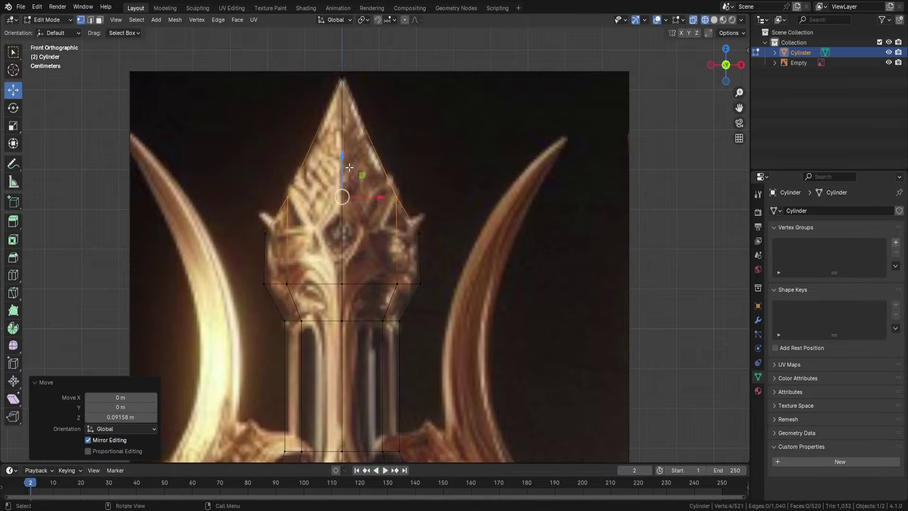
pyautogui.hotkey('shift', 'z')
pyautogui.moveTo(349, 167)
pyautogui.mouseDown(button='middle')
pyautogui.moveTo(419, 239)
pyautogui.moveTo(479, 216)
pyautogui.mouseUp(button='middle')
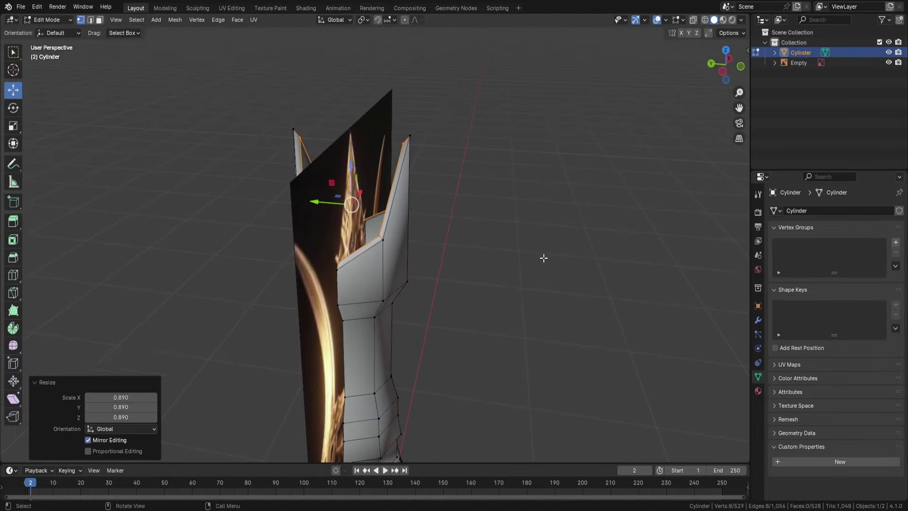
pyautogui.press('KP_1')
pyautogui.press('s')
pyautogui.press('z')
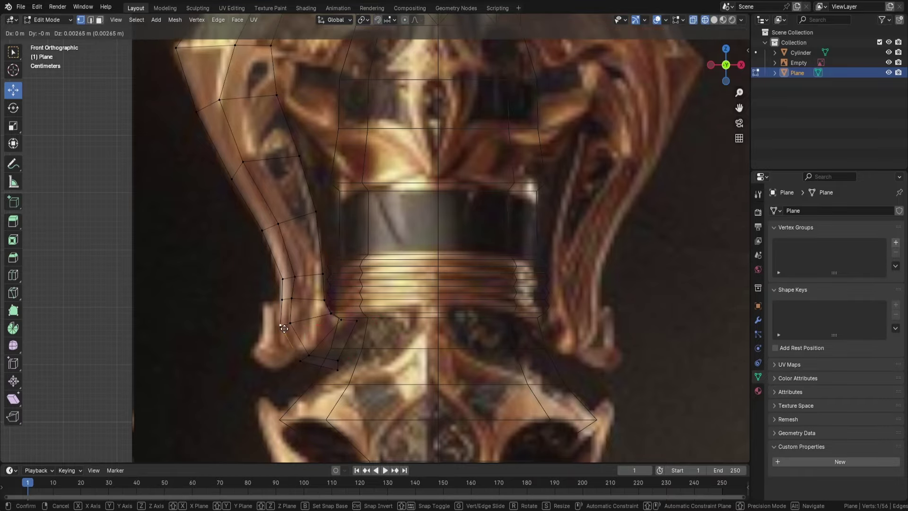
# Finish placing the side-prong vertices so its widened base meets the shaft
pyautogui.click(325, 264)
pyautogui.click(348, 256)
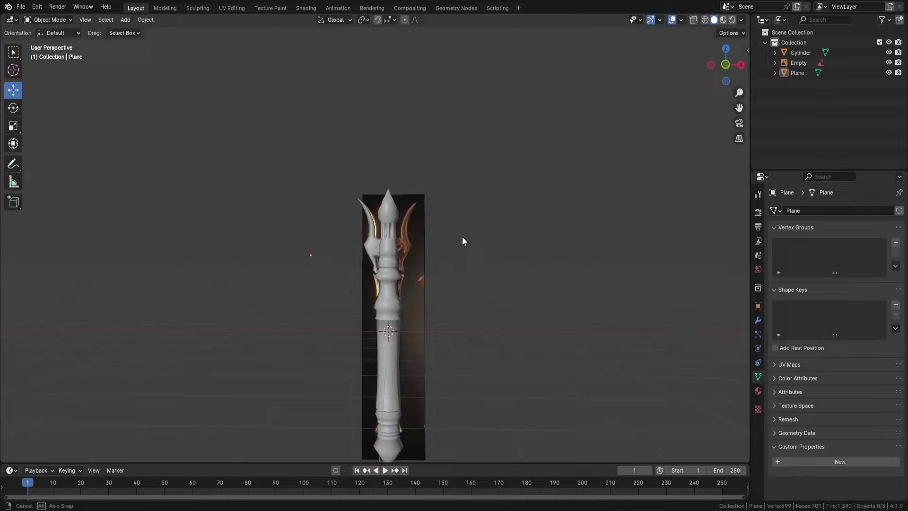
pyautogui.rightClick(378, 261)
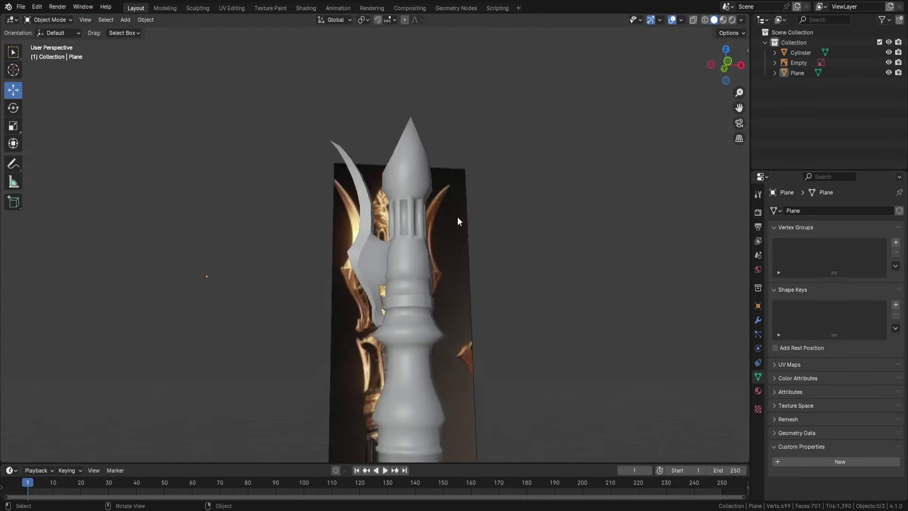
# Mirror the side prong onto the other side of the spike and reset its origin
pyautogui.moveTo(458, 221); pyautogui.dragTo(471, 227, button='middle')
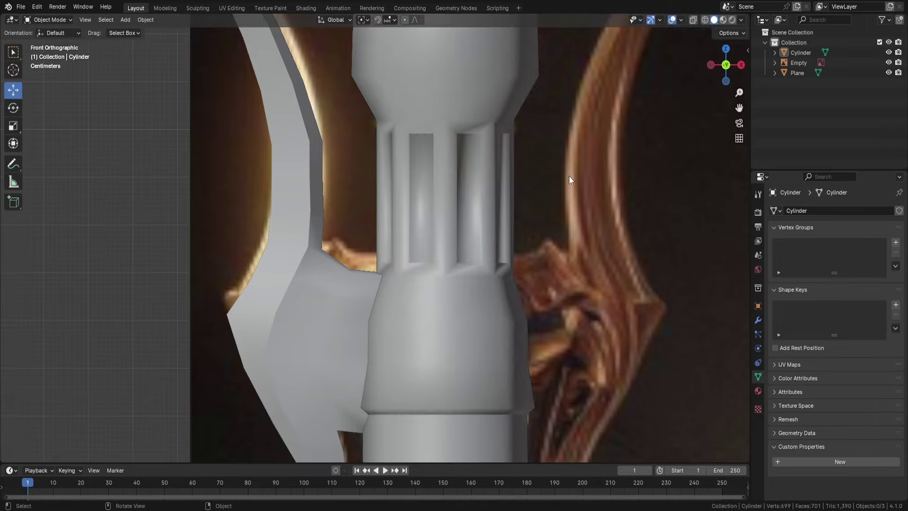
pyautogui.moveTo(768, 247)
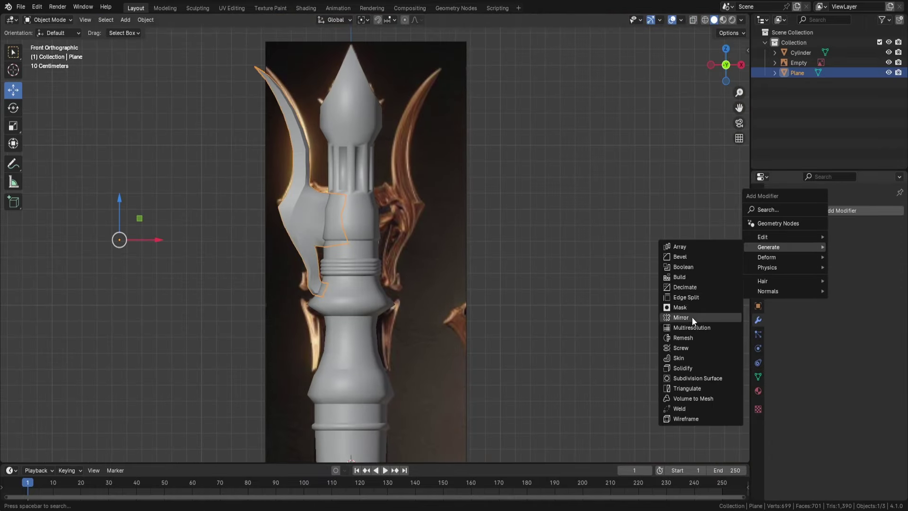
pyautogui.click(691, 316)
pyautogui.moveTo(597, 243)
pyautogui.mouseDown(button='middle')
pyautogui.moveTo(434, 253)
pyautogui.moveTo(402, 269)
pyautogui.mouseUp(button='middle')
pyautogui.rightClick(403, 217)
pyautogui.click(537, 227)
# Move the reference image along X to about 0.175 m over the staff, then deselect it
pyautogui.click(402, 270)
pyautogui.press('KP_1')
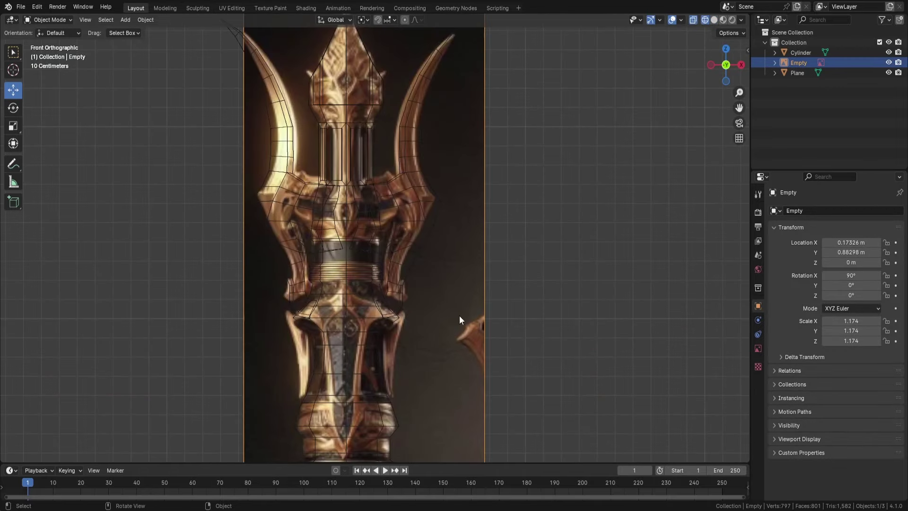
pyautogui.press('g')
pyautogui.press('x')
pyautogui.click(486, 213)
pyautogui.scroll(2, 521, 232)
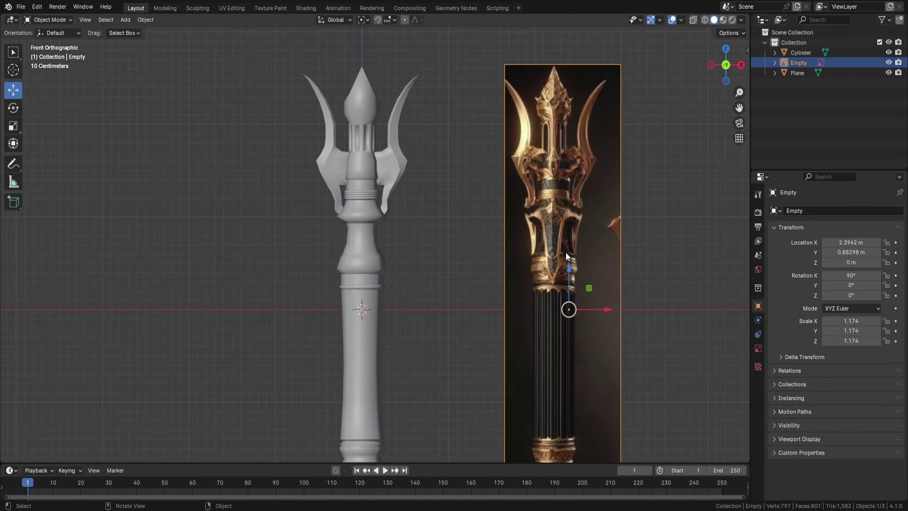
pyautogui.moveTo(565, 252); pyautogui.dragTo(416, 298)
pyautogui.scroll(2, 369, 261)
pyautogui.scroll(-4, 427, 330)
pyautogui.click(428, 331)
pyautogui.scroll(5, 405, 240)
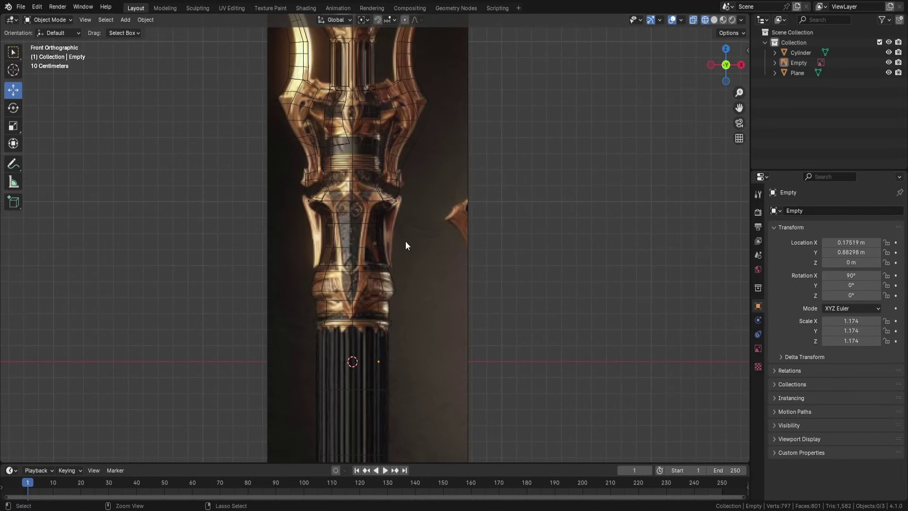
pyautogui.scroll(2, 410, 207)
# In X-ray, add a plane and scale and move it onto the staff
pyautogui.hotkey('alt', 'z')
pyautogui.hotkey('shift', 'a')
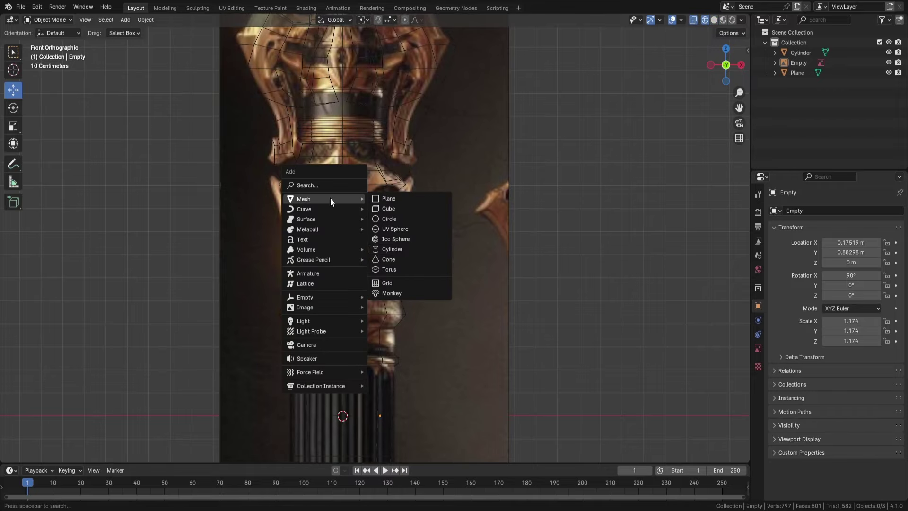
pyautogui.click(386, 180)
pyautogui.press('s')
pyautogui.click(440, 293)
pyautogui.press('g')
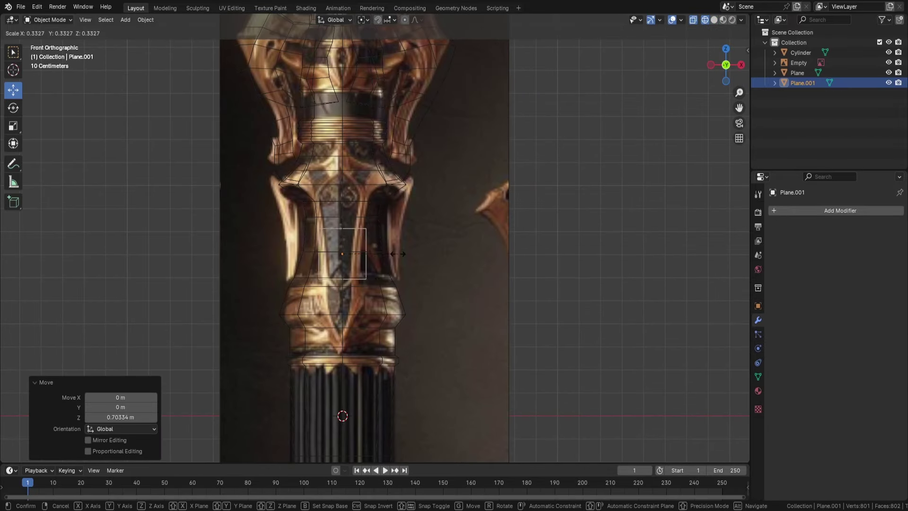
pyautogui.click(388, 254)
# Select half of the plane's vertices in Edit Mode and scale them down
pyautogui.press('Tab')
pyautogui.moveTo(419, 265); pyautogui.dragTo(418, 266)
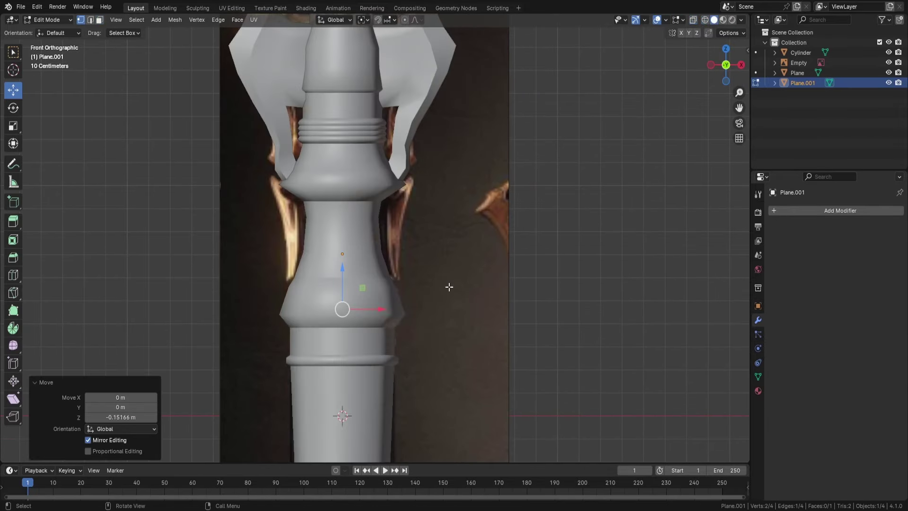
pyautogui.press('s')
pyautogui.press('Tab')
pyautogui.click(412, 409)
pyautogui.press('g')
pyautogui.press('Escape')
pyautogui.click(270, 198)
pyautogui.press('Tab')
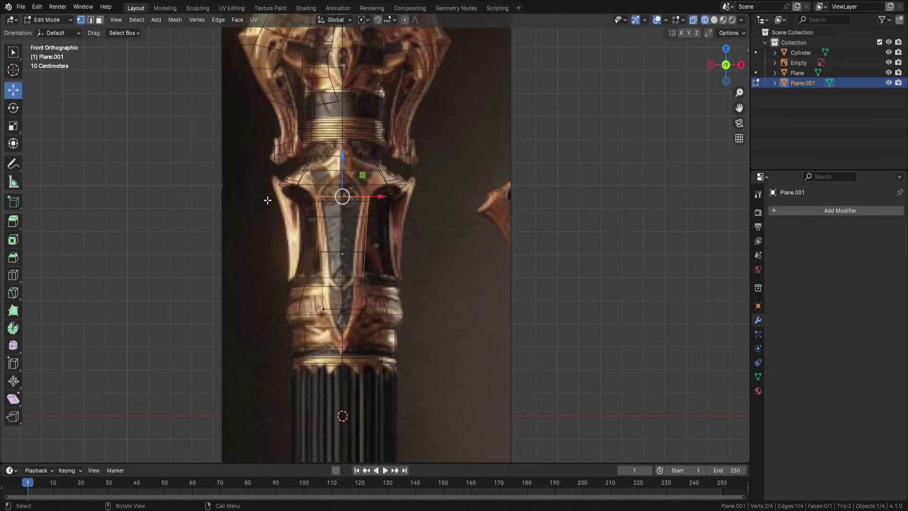
# Extrude raised and lowered sections of the blade plate and add an edge loop
pyautogui.press('g')
pyautogui.press('z')
pyautogui.click(369, 160)
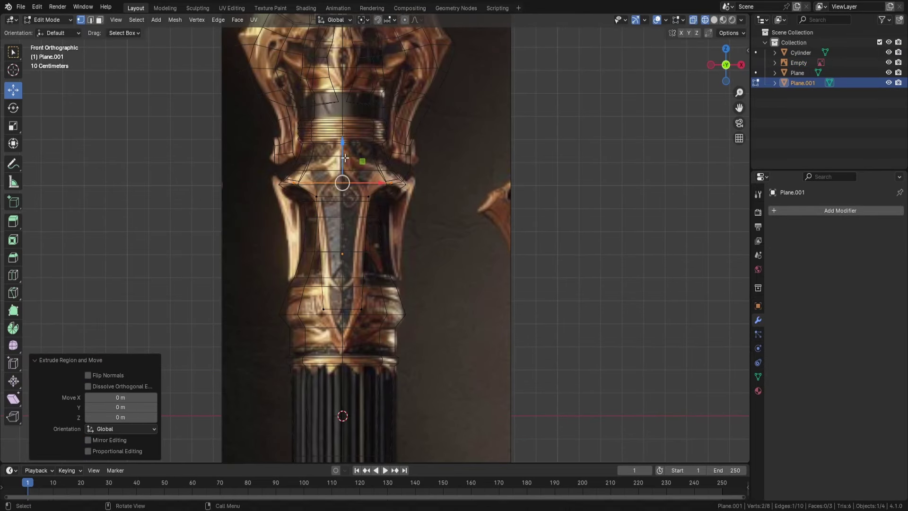
pyautogui.press('e')
pyautogui.click(452, 302)
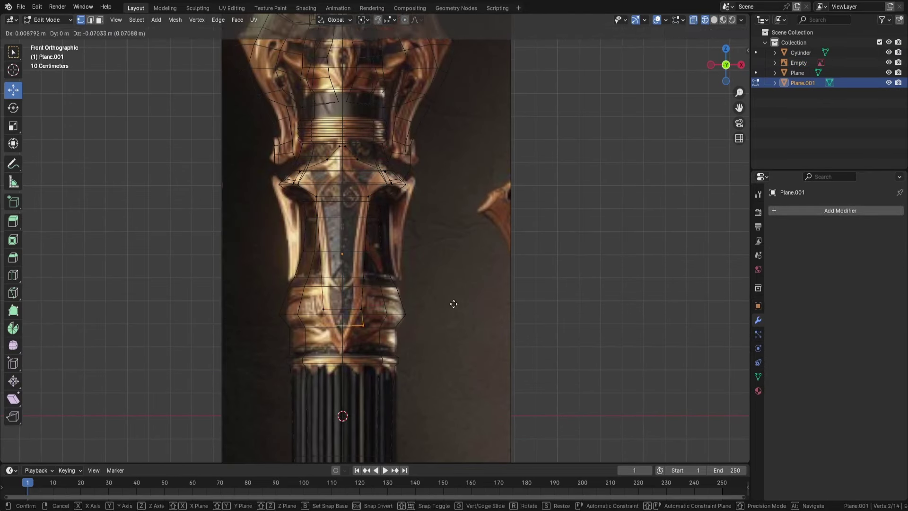
pyautogui.hotkey('ctrl', 'r')
pyautogui.click(477, 167)
pyautogui.press('a')
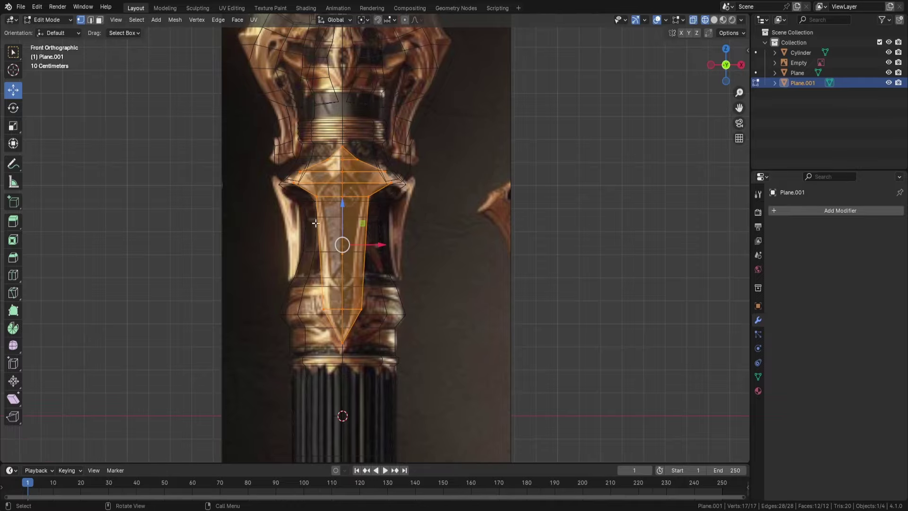
pyautogui.moveTo(477, 168); pyautogui.dragTo(449, 223, button='middle')
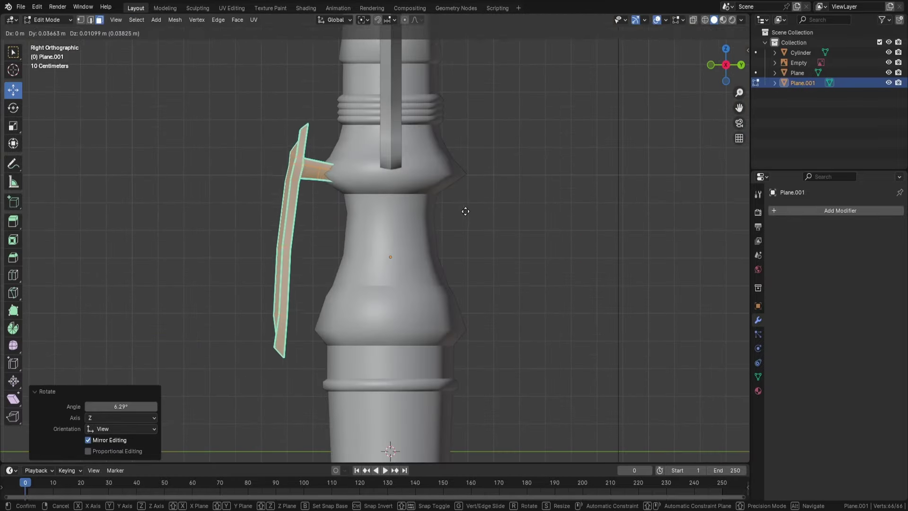
# Add a Mirror modifier to the blade plate and apply it
pyautogui.click(839, 210)
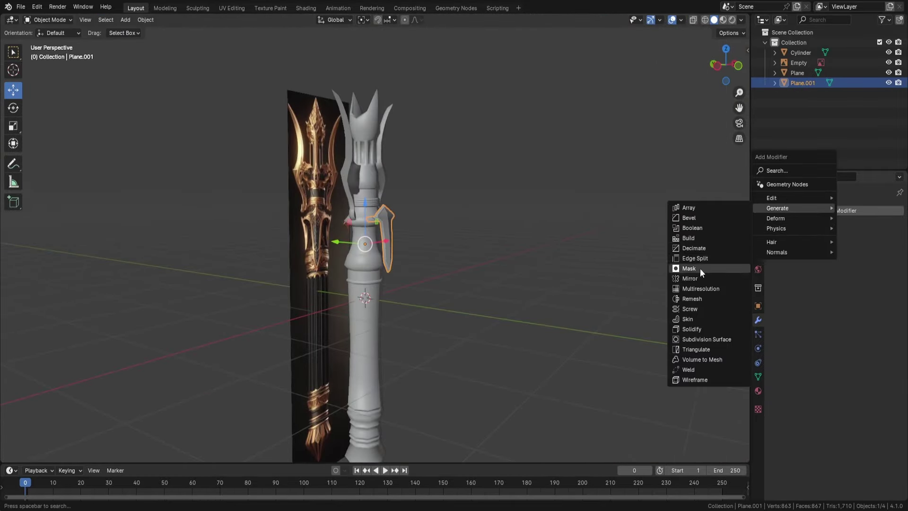
pyautogui.click(700, 268)
pyautogui.click(856, 242)
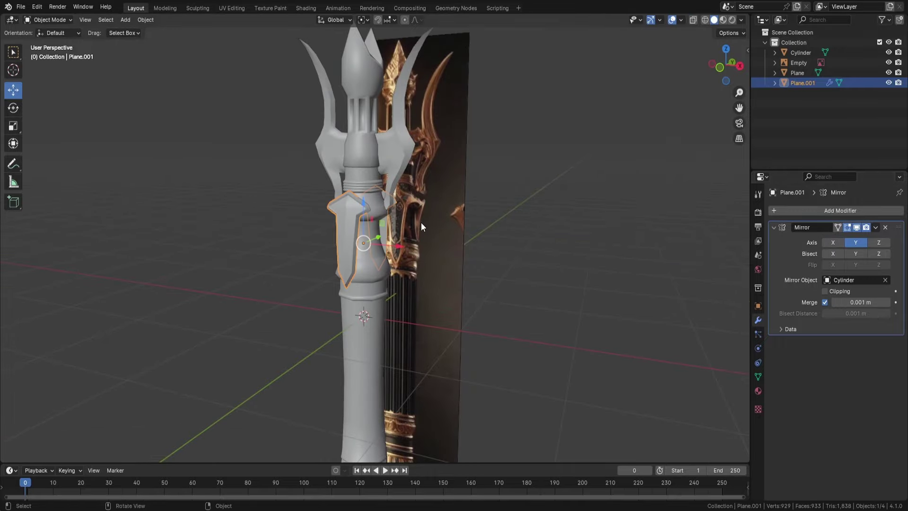
pyautogui.hotkey('ctrl', 'a')
# Rotate the copy 180° in Top view and join all staff parts into one mesh
pyautogui.press('KP_7')
pyautogui.write('r18')
pyautogui.press('Return')
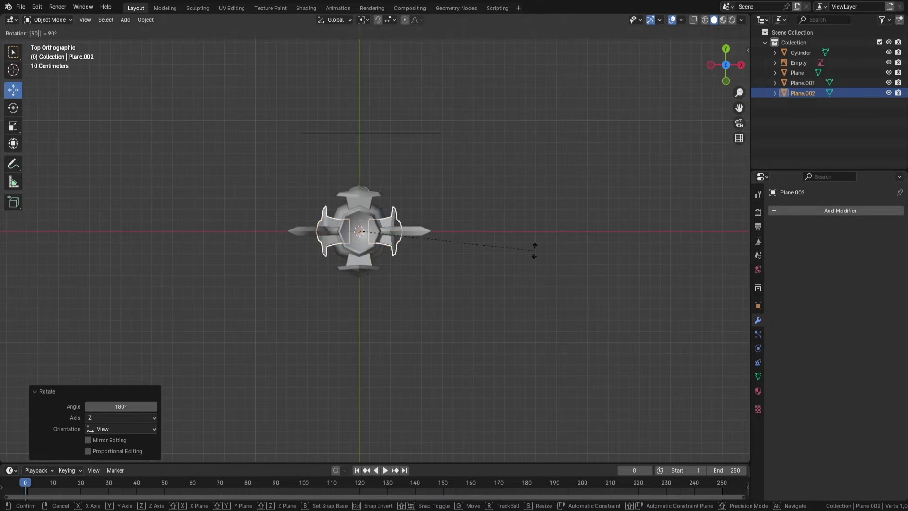
pyautogui.hotkey('ctrl', 'j')
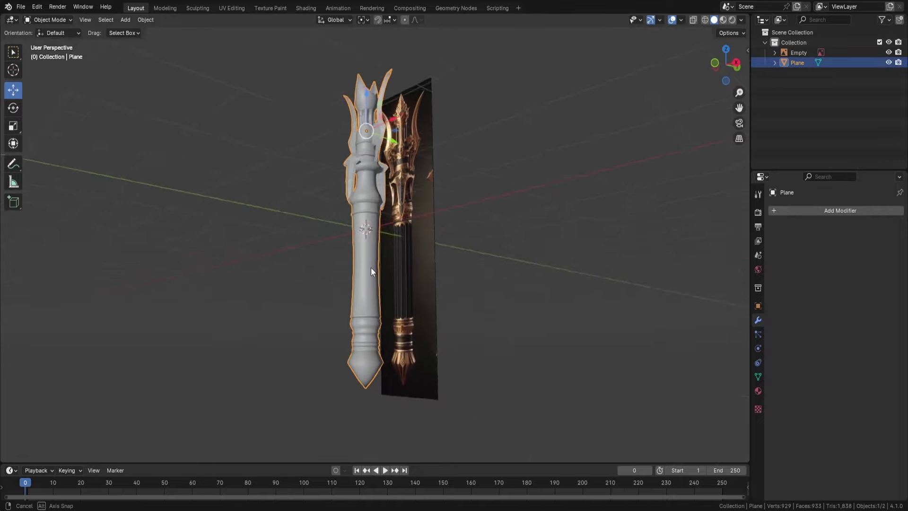
pyautogui.moveTo(512, 294); pyautogui.dragTo(383, 287, button='middle')
pyautogui.hotkey('ctrl', 'v')
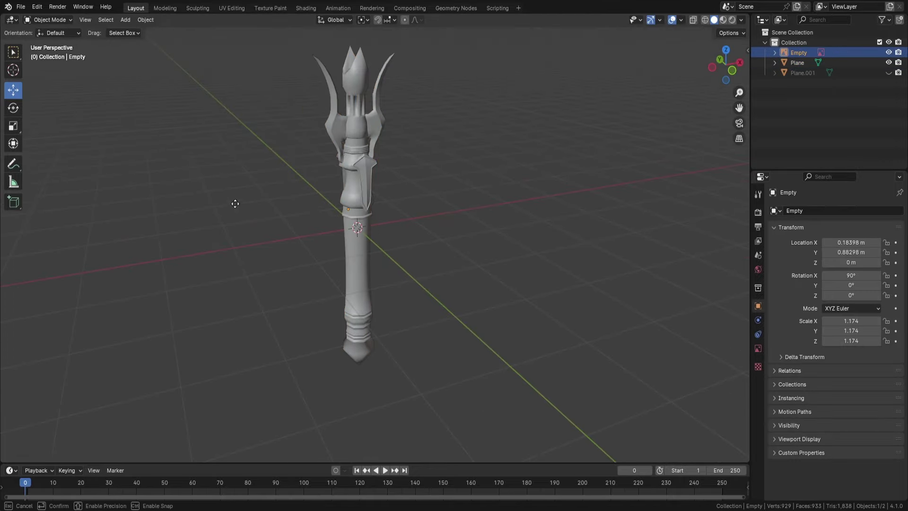
# Add a Multiresolution modifier to the staff
pyautogui.click(758, 320)
pyautogui.click(839, 211)
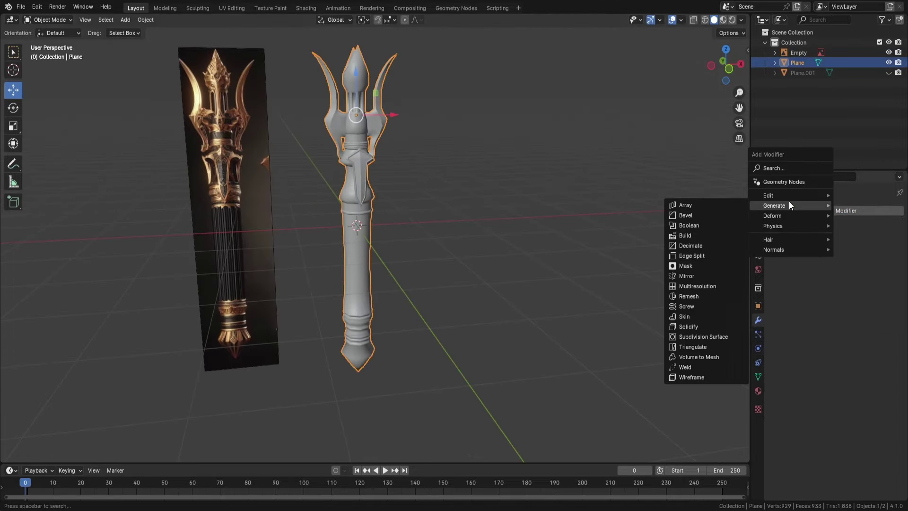
pyautogui.click(697, 289)
# In Edit Mode, fully crease the left horn's edge loops at the trident tip
pyautogui.press('Tab')
pyautogui.scroll(5, 379, 212)
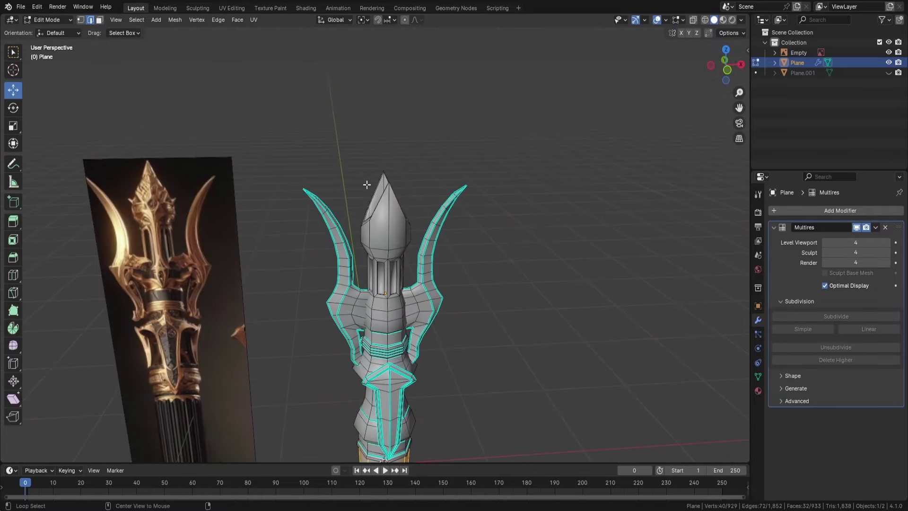
pyautogui.moveTo(667, 140); pyautogui.dragTo(308, 238, button='middle')
pyautogui.hotkey('shift', 'e')
pyautogui.click(434, 251)
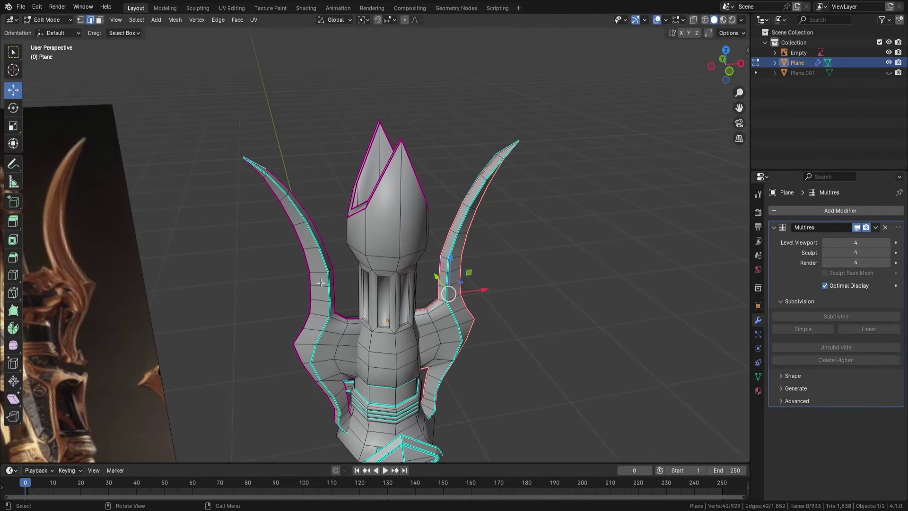
pyautogui.keyDown('alt'); pyautogui.keyDown('shift'); pyautogui.click(454, 317); pyautogui.keyUp('shift'); pyautogui.keyUp('alt')
pyautogui.moveTo(453, 316)
pyautogui.mouseDown(button='middle')
pyautogui.moveTo(395, 300)
pyautogui.moveTo(393, 261)
pyautogui.mouseUp(button='middle')
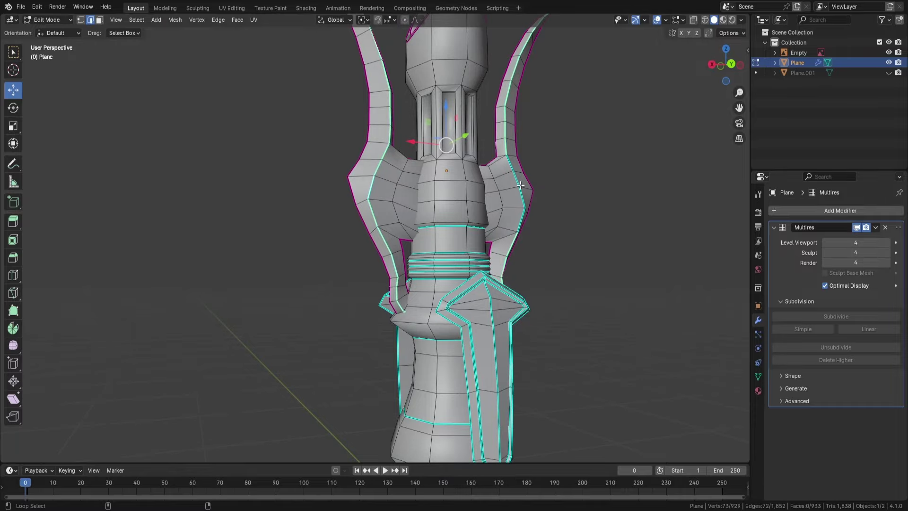
# Select the edge loop around the blade, comparing smoothed and cage views
pyautogui.press('Tab')
pyautogui.press('Tab')
pyautogui.scroll(-3, 622, 188)
pyautogui.press('Tab')
pyautogui.moveTo(623, 189); pyautogui.dragTo(359, 213, button='middle')
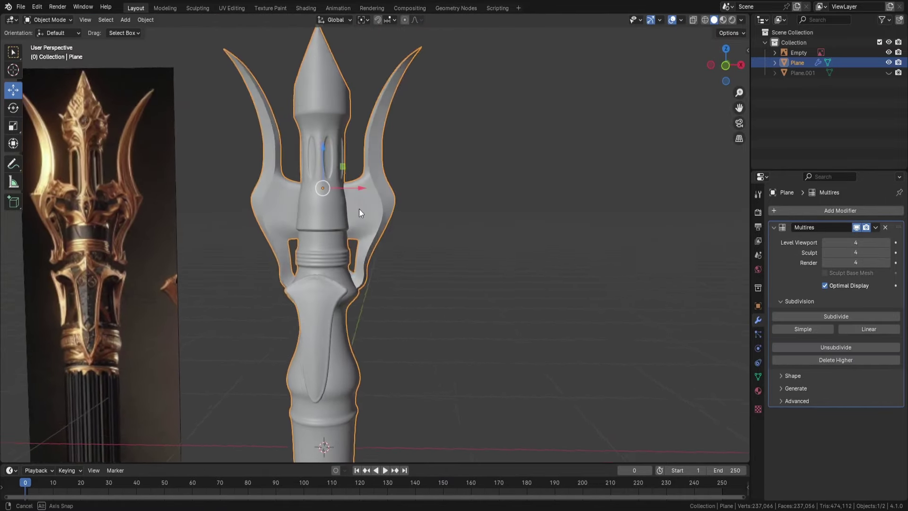
pyautogui.press('Tab')
pyautogui.scroll(3, 359, 212)
pyautogui.keyDown('alt'); pyautogui.click(283, 291); pyautogui.keyUp('alt')
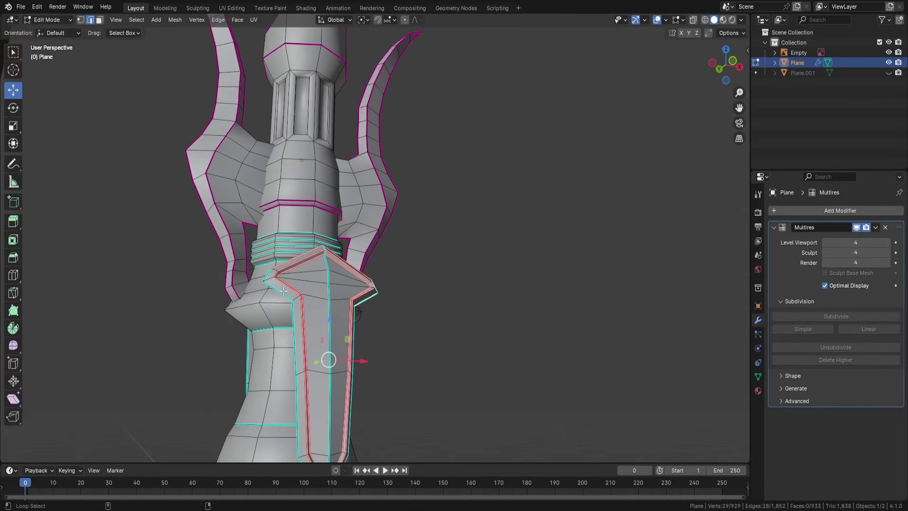
pyautogui.scroll(-4, 503, 282)
# Add the blade's outer loop and crease the blade loops to 1
pyautogui.press('Tab')
pyautogui.moveTo(502, 282); pyautogui.dragTo(478, 272, button='middle')
pyautogui.press('Tab')
pyautogui.keyDown('alt'); pyautogui.click(428, 294); pyautogui.keyUp('alt')
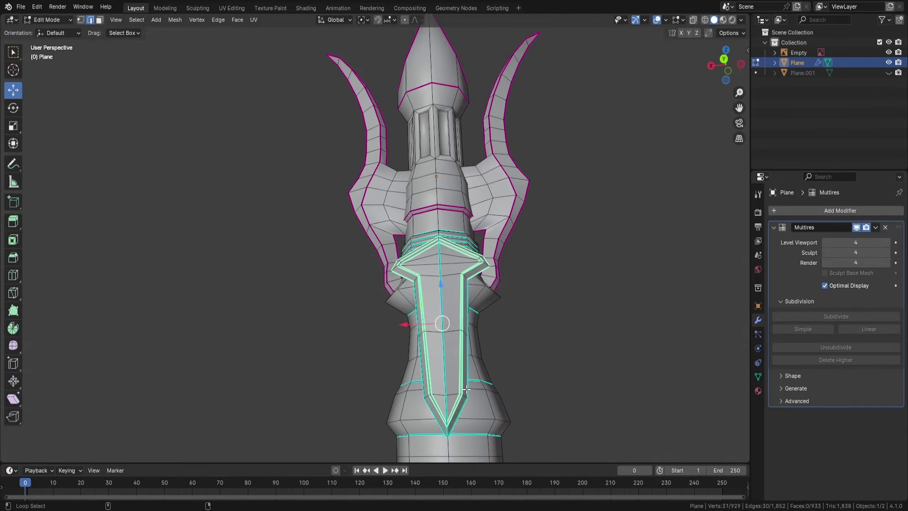
pyautogui.hotkey('shift', 'e')
pyautogui.press('Return')
pyautogui.hotkey('shift', 'e')
pyautogui.click(96, 173)
# Add another ring loop to the selection and inspect the staff from front and side
pyautogui.moveTo(97, 173); pyautogui.dragTo(347, 282, button='middle')
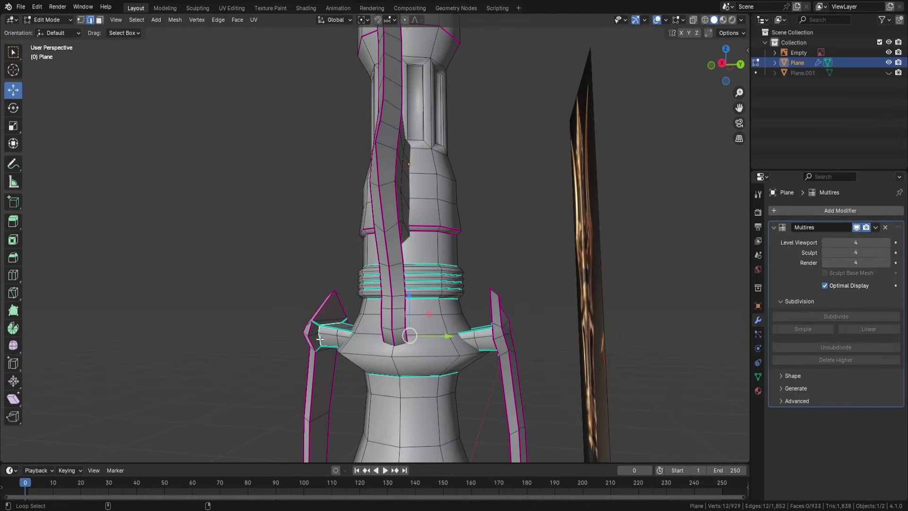
pyautogui.keyDown('alt'); pyautogui.keyDown('shift'); pyautogui.click(354, 272); pyautogui.keyUp('shift'); pyautogui.keyUp('alt')
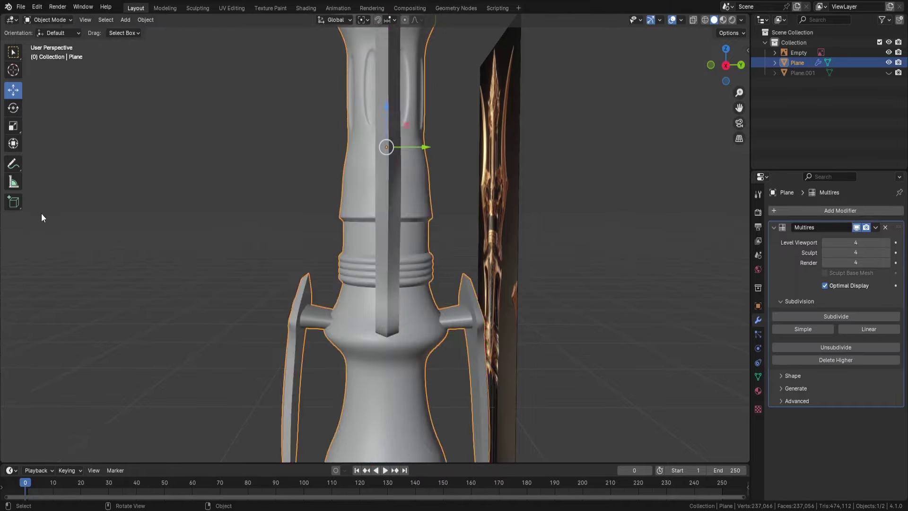
pyautogui.moveTo(354, 272); pyautogui.dragTo(379, 220, button='middle')
pyautogui.moveTo(452, 236)
pyautogui.mouseDown(button='middle')
pyautogui.moveTo(536, 248)
pyautogui.moveTo(241, 195)
pyautogui.moveTo(431, 286)
pyautogui.mouseUp(button='middle')
pyautogui.scroll(-3, 432, 286)
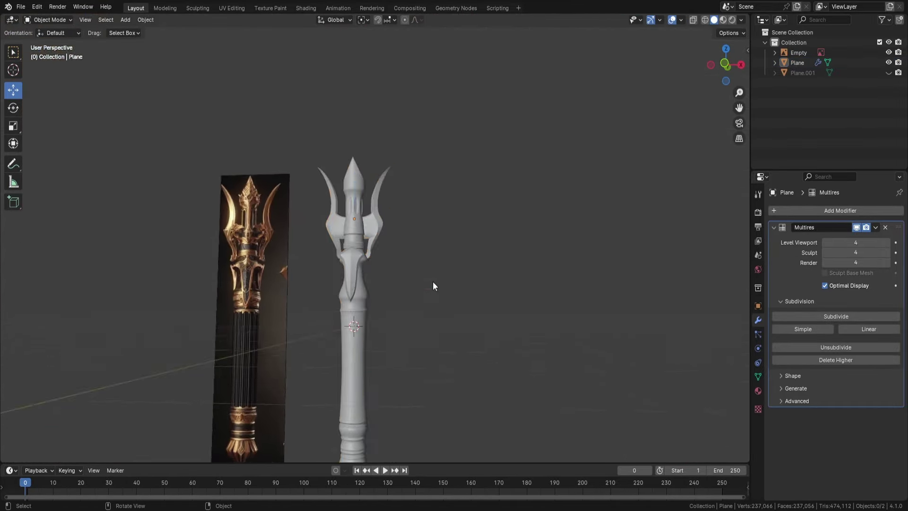
pyautogui.scroll(3, 432, 285)
pyautogui.scroll(3, 372, 200)
# Select a ring loop near the staff's bottom, checking it against the smoothed preview
pyautogui.moveTo(521, 151); pyautogui.dragTo(287, 181, button='middle')
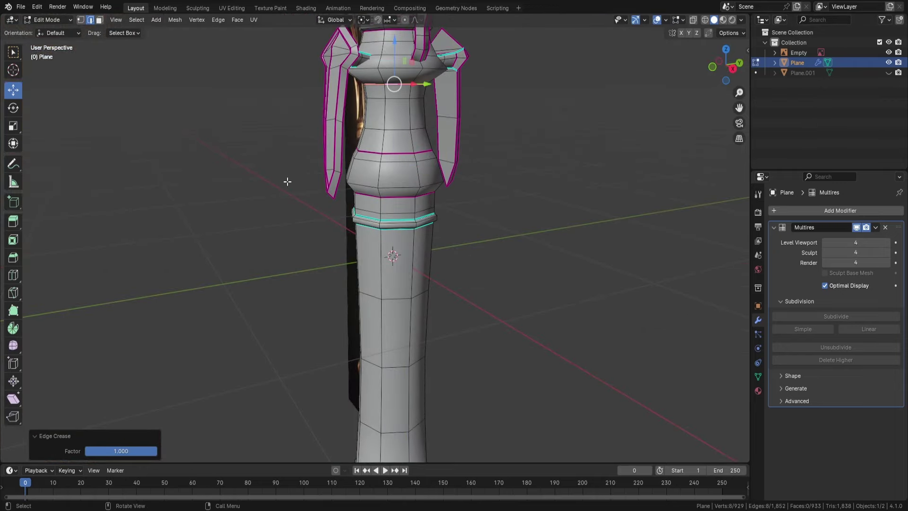
pyautogui.scroll(-5, 145, 146)
pyautogui.scroll(6, 209, 260)
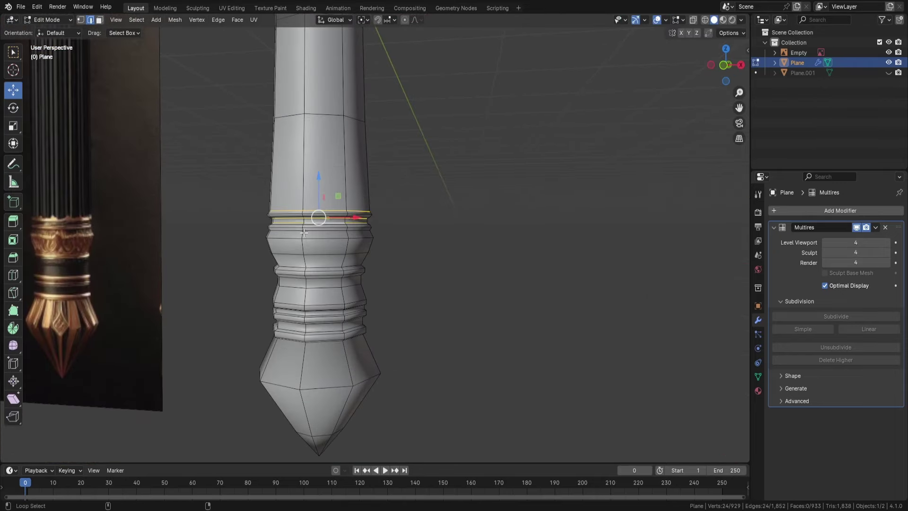
pyautogui.press('Tab')
pyautogui.press('Tab')
pyautogui.moveTo(208, 261); pyautogui.dragTo(313, 308, button='middle')
pyautogui.keyDown('alt'); pyautogui.click(314, 307); pyautogui.keyUp('alt')
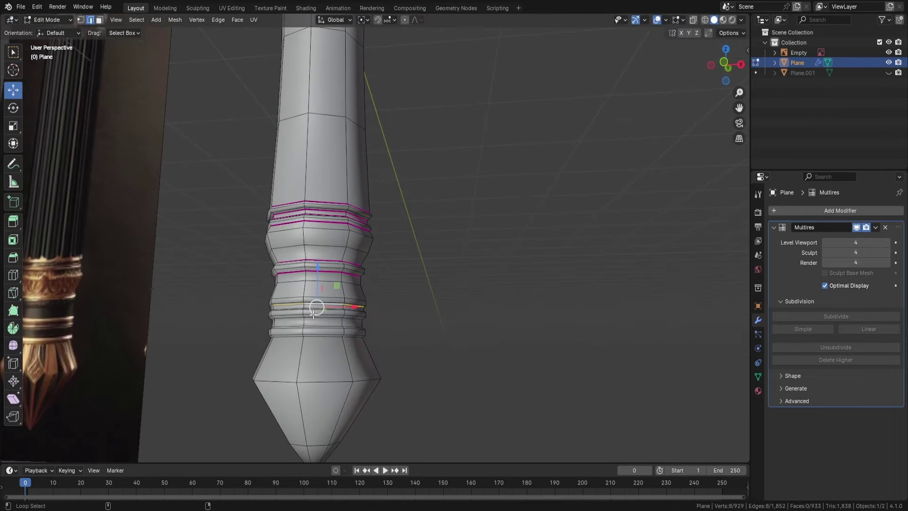
pyautogui.press('Tab')
pyautogui.moveTo(255, 318)
pyautogui.mouseDown(button='middle')
pyautogui.moveTo(364, 243)
pyautogui.moveTo(273, 265)
pyautogui.moveTo(377, 355)
pyautogui.moveTo(345, 208)
pyautogui.mouseUp(button='middle')
pyautogui.press('Tab')
pyautogui.press('Tab')
pyautogui.press('Tab')
# From the front view, fully crease the bottom ring loops to 1
pyautogui.press('Tab')
pyautogui.scroll(-3, 459, 254)
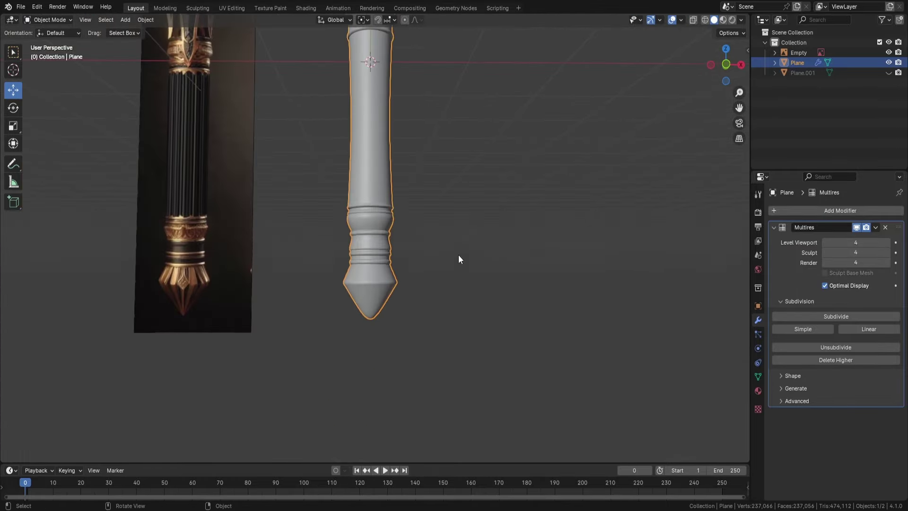
pyautogui.press('KP_1')
pyautogui.scroll(4, 300, 175)
pyautogui.press('Tab')
pyautogui.press('Tab')
pyautogui.scroll(-1, 478, 171)
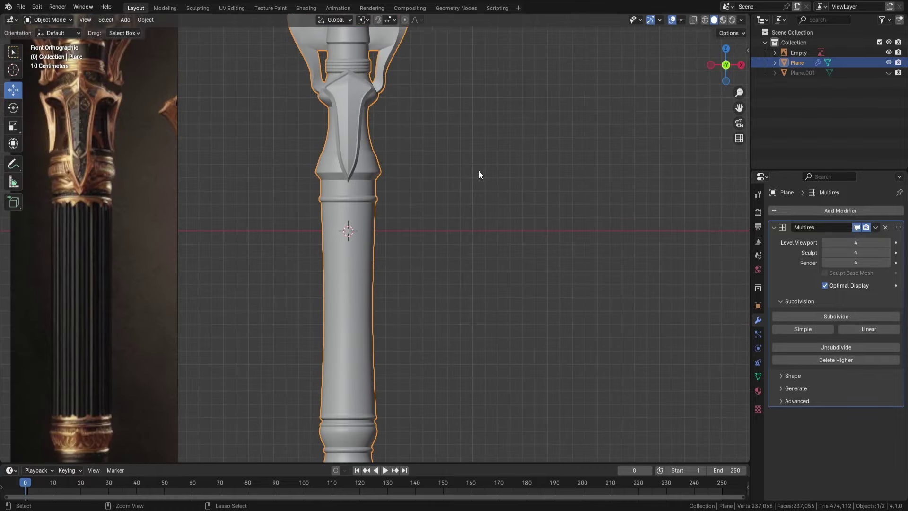
pyautogui.scroll(-1, 466, 171)
pyautogui.press('Tab')
pyautogui.hotkey('shift', 'e')
# Select the centre and remaining window panel loops on the trident head
pyautogui.moveTo(683, 177)
pyautogui.mouseDown(button='middle')
pyautogui.moveTo(348, 169)
pyautogui.moveTo(599, 154)
pyautogui.moveTo(393, 126)
pyautogui.mouseUp(button='middle')
pyautogui.scroll(5, 361, 320)
pyautogui.moveTo(397, 309); pyautogui.dragTo(324, 319, button='middle')
pyautogui.keyDown('alt'); pyautogui.keyDown('shift'); pyautogui.click(359, 312); pyautogui.keyUp('shift'); pyautogui.keyUp('alt')
pyautogui.click(321, 284)
pyautogui.moveTo(321, 284); pyautogui.dragTo(398, 291, button='middle')
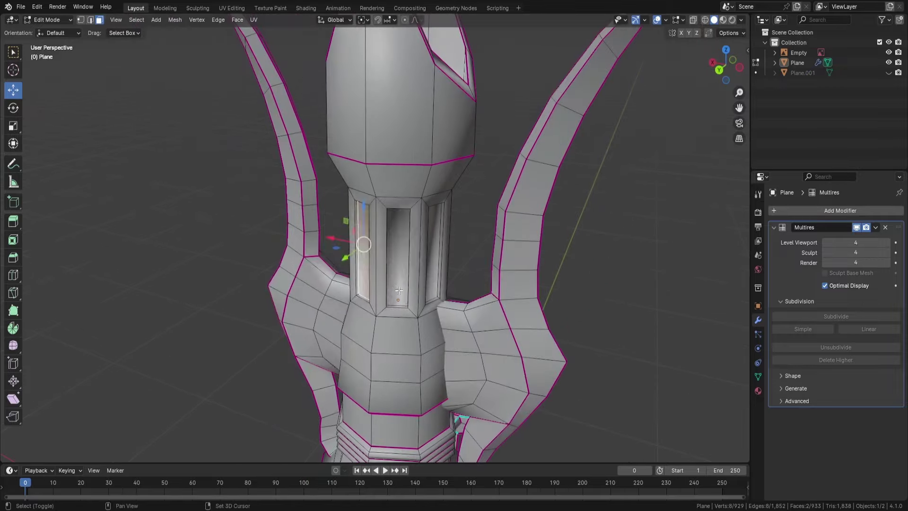
pyautogui.moveTo(480, 272); pyautogui.dragTo(338, 353, button='middle')
pyautogui.keyDown('alt'); pyautogui.keyDown('shift'); pyautogui.click(338, 352); pyautogui.keyUp('shift'); pyautogui.keyUp('alt')
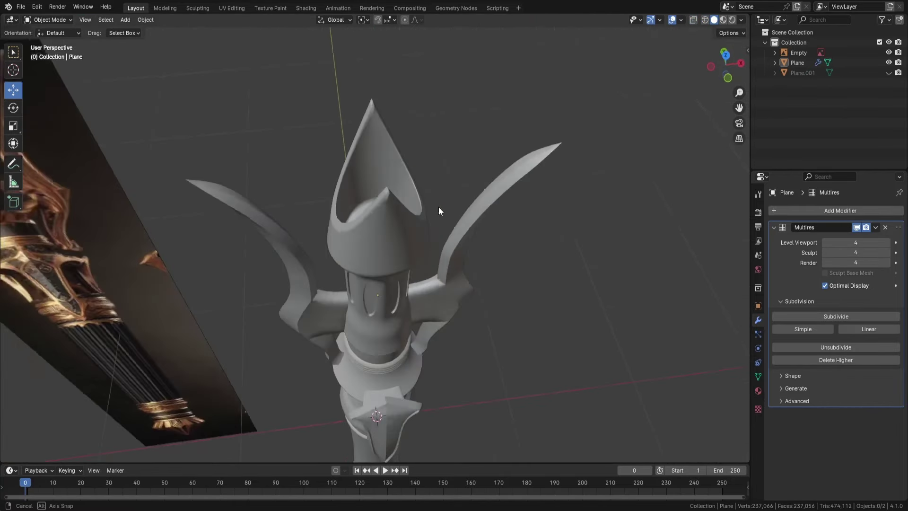
# In solid shading, lift the collar's lower edge loop about 0.017 m
pyautogui.keyDown('alt'); pyautogui.moveTo(443, 239); pyautogui.dragTo(429, 192, button='middle'); pyautogui.keyUp('alt')
pyautogui.scroll(3, 354, 336)
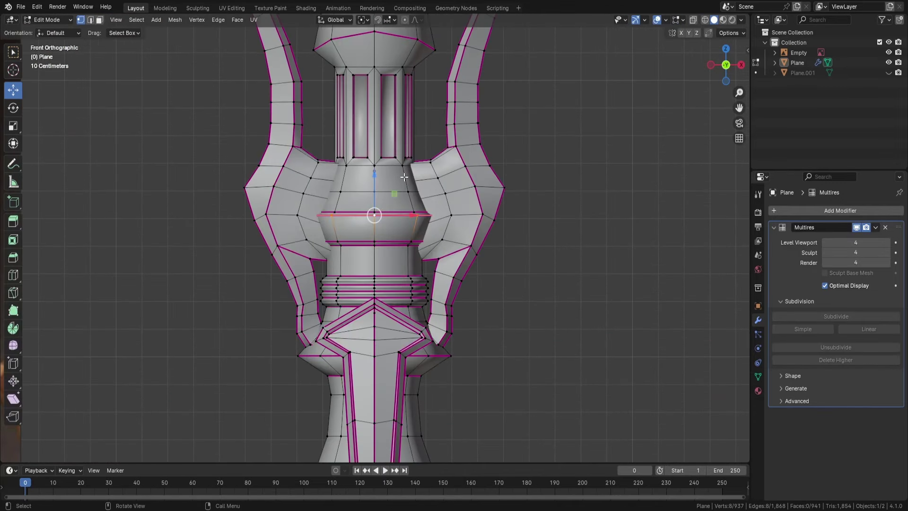
pyautogui.press('z')
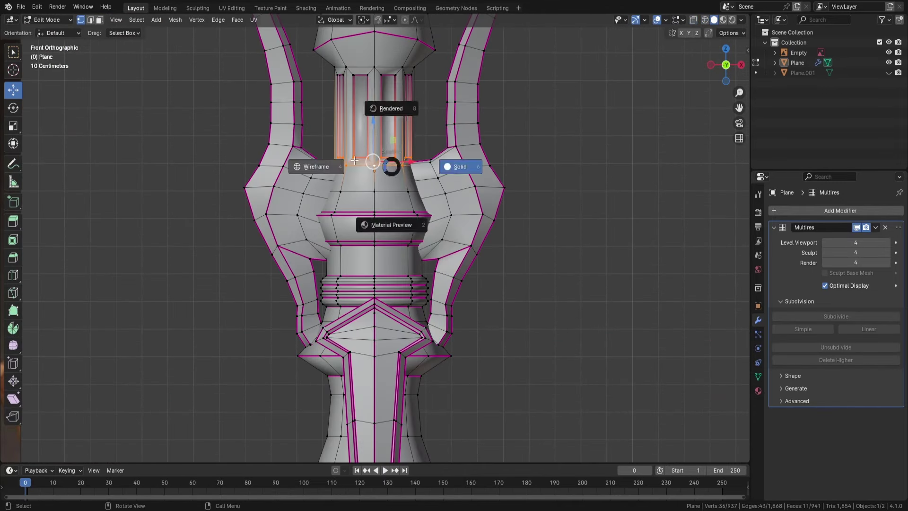
pyautogui.click(456, 168)
pyautogui.moveTo(505, 191); pyautogui.dragTo(374, 161, button='middle')
pyautogui.press('g')
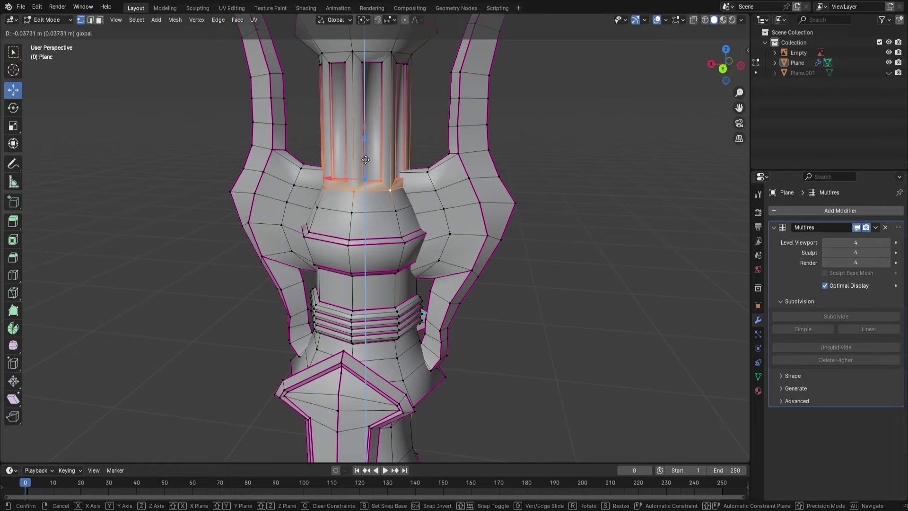
pyautogui.click(366, 160)
# Return to Object Mode and frame the staff's handle
pyautogui.scroll(4, 475, 207)
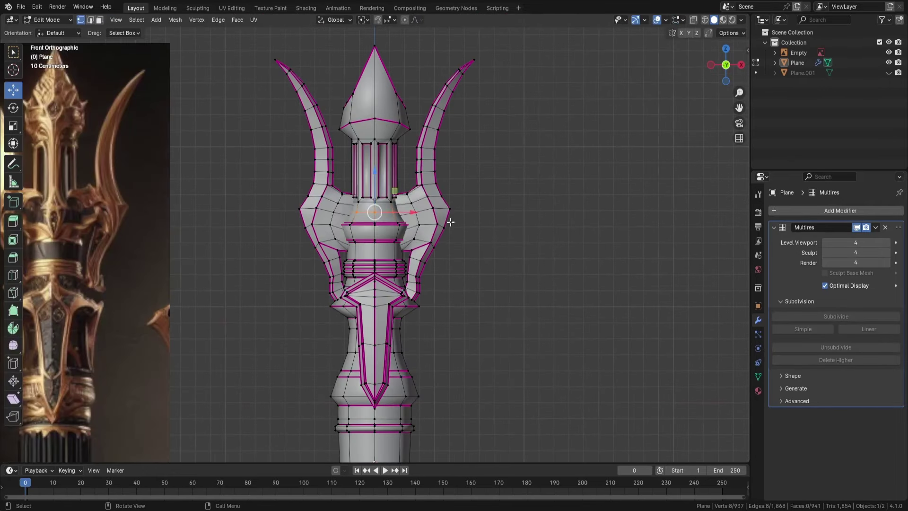
pyautogui.click(635, 212)
pyautogui.scroll(-1, 492, 222)
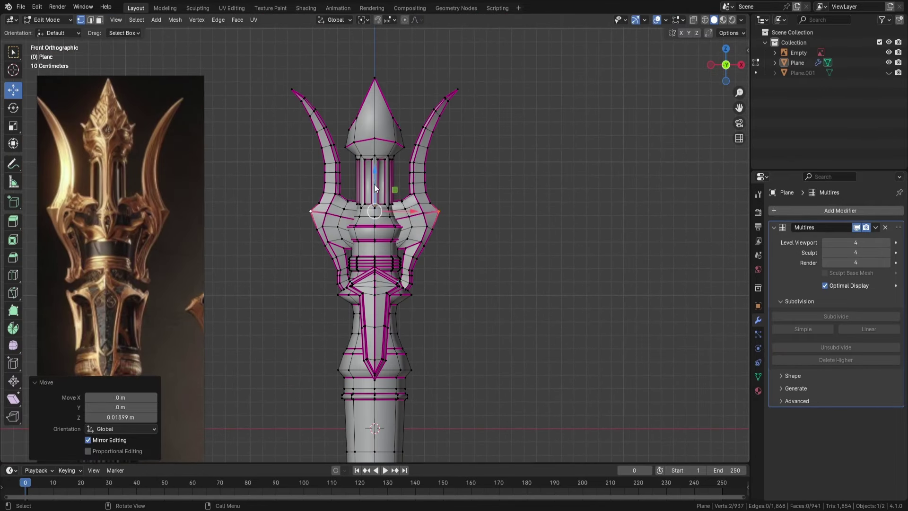
pyautogui.press('Tab')
pyautogui.press('KP_Decimal')
pyautogui.scroll(-4, 367, 281)
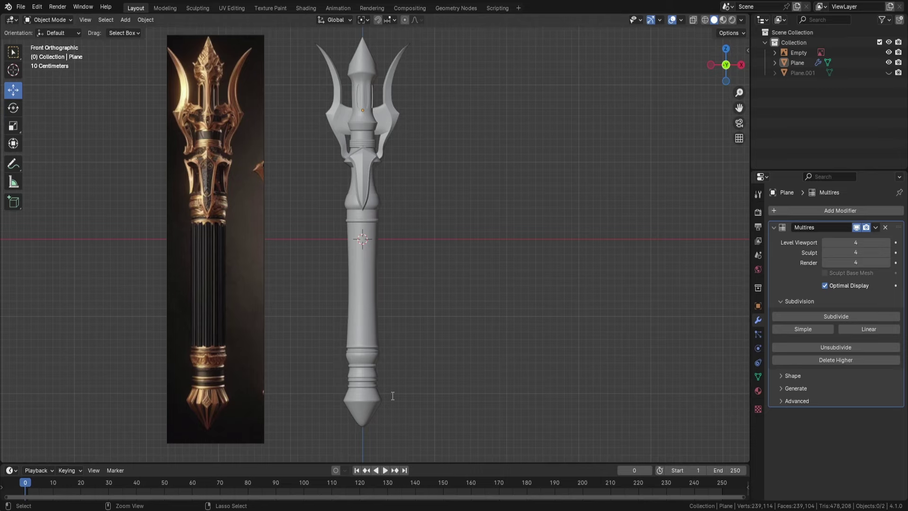
pyautogui.scroll(-2, 352, 283)
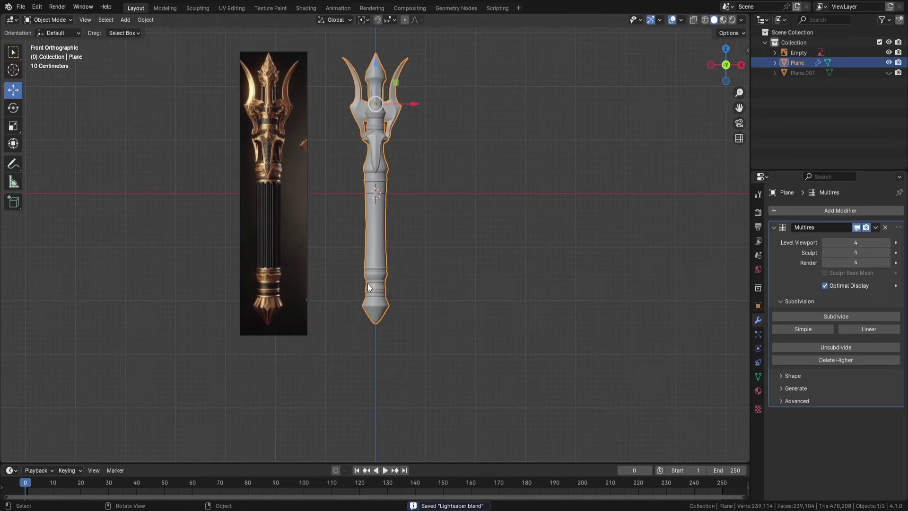
# Shade the trident smooth and enter Sculpt Mode with a smaller brush radius
pyautogui.rightClick(331, 243)
pyautogui.click(293, 172)
pyautogui.click(49, 20)
pyautogui.click(52, 54)
pyautogui.scroll(5, 356, 179)
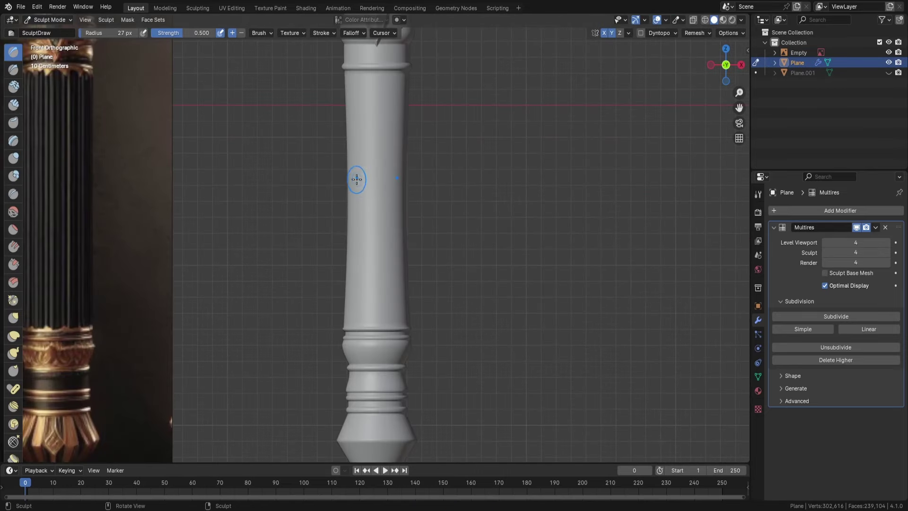
pyautogui.click(371, 80)
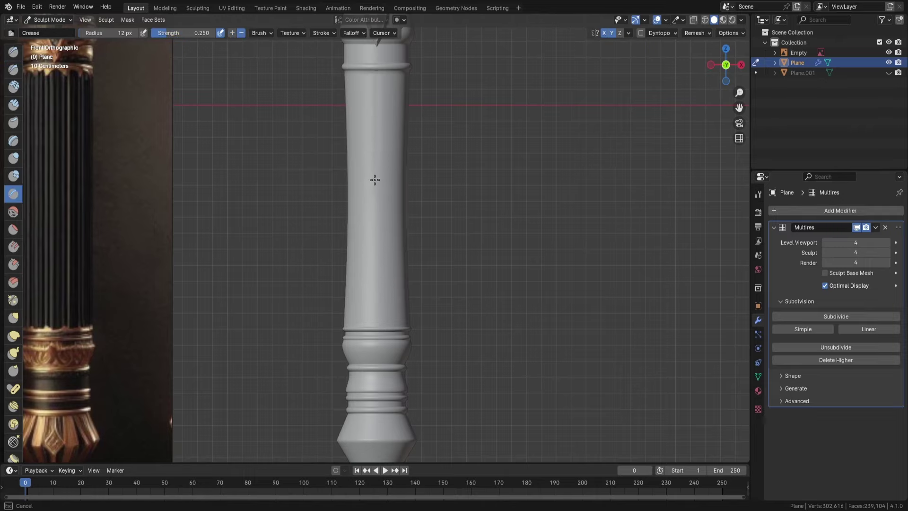
# Switch to the Draw brush and close in on the lower shaft band
pyautogui.moveTo(499, 117); pyautogui.dragTo(406, 105, button='middle')
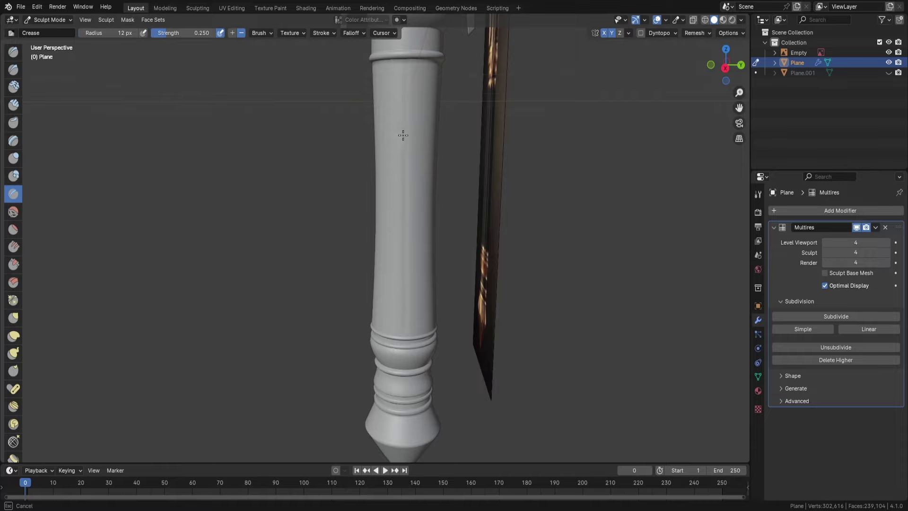
pyautogui.moveTo(408, 116); pyautogui.dragTo(457, 230, button='middle')
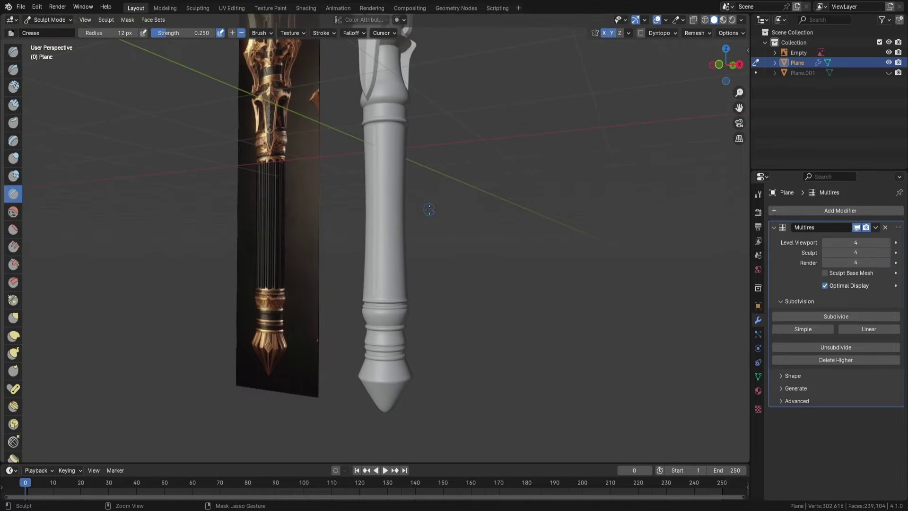
pyautogui.scroll(2, 457, 230)
pyautogui.keyDown('shift'); pyautogui.scroll(-3, 377, 301); pyautogui.keyUp('shift')
pyautogui.press('x')
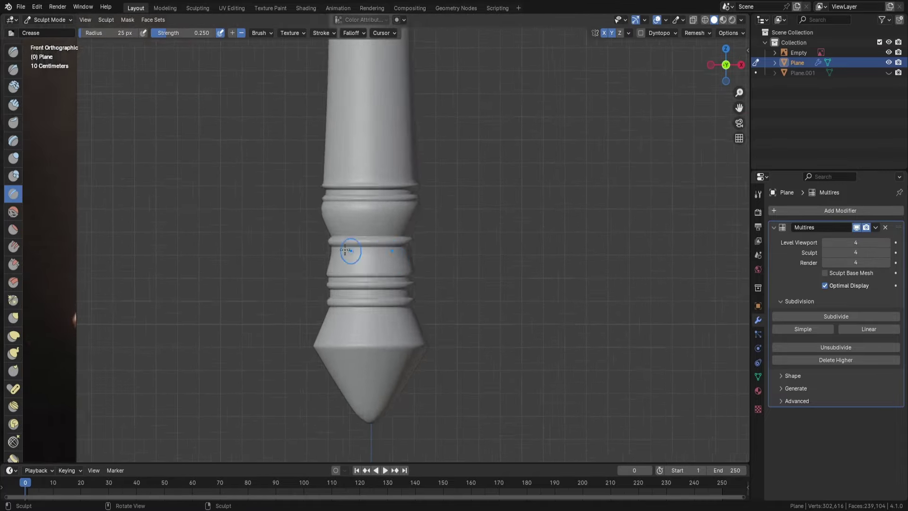
pyautogui.scroll(4, 335, 284)
pyautogui.moveTo(359, 279); pyautogui.dragTo(417, 281, button='middle')
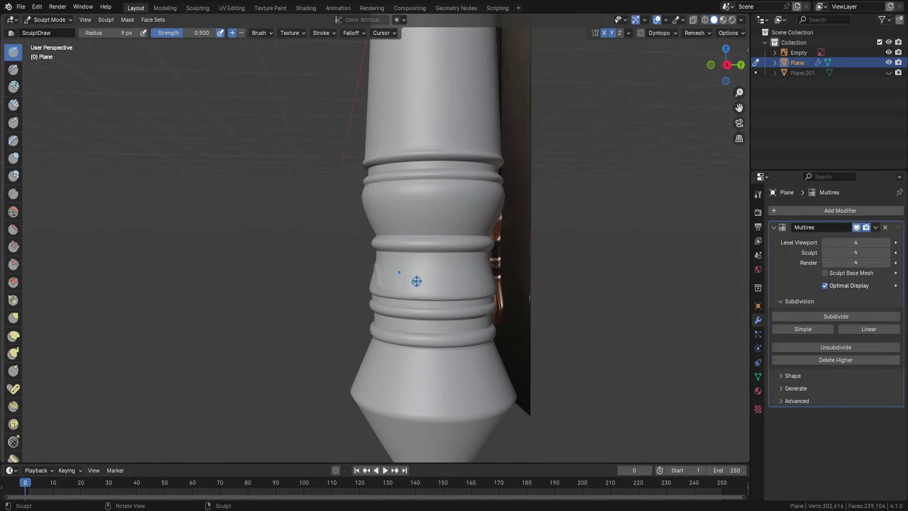
pyautogui.moveTo(529, 289)
pyautogui.mouseDown(button='middle')
pyautogui.moveTo(416, 288)
pyautogui.moveTo(416, 278)
pyautogui.moveTo(408, 300)
pyautogui.moveTo(360, 309)
pyautogui.mouseUp(button='middle')
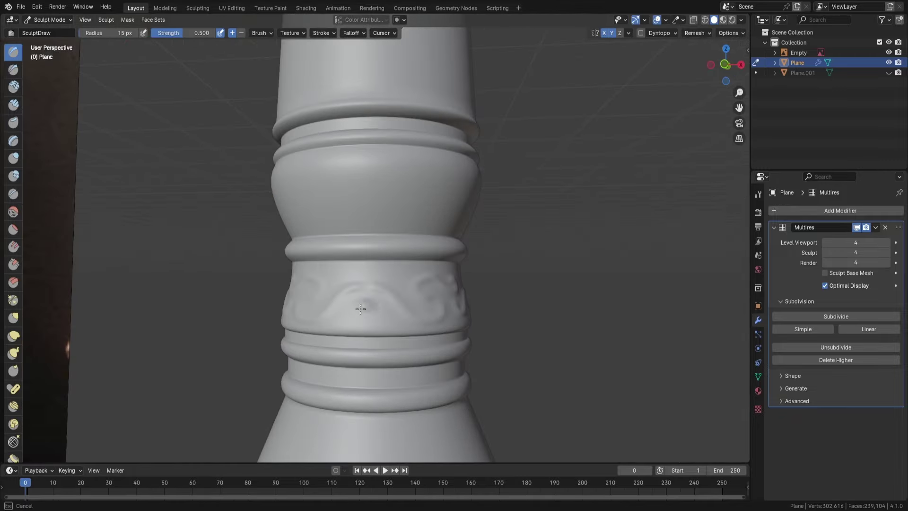
# Inspect the engraved band, then turn the blade ornament to face front
pyautogui.moveTo(446, 284)
pyautogui.mouseDown(button='middle')
pyautogui.moveTo(437, 314)
pyautogui.moveTo(476, 324)
pyautogui.moveTo(464, 300)
pyautogui.moveTo(429, 275)
pyautogui.moveTo(488, 272)
pyautogui.mouseUp(button='middle')
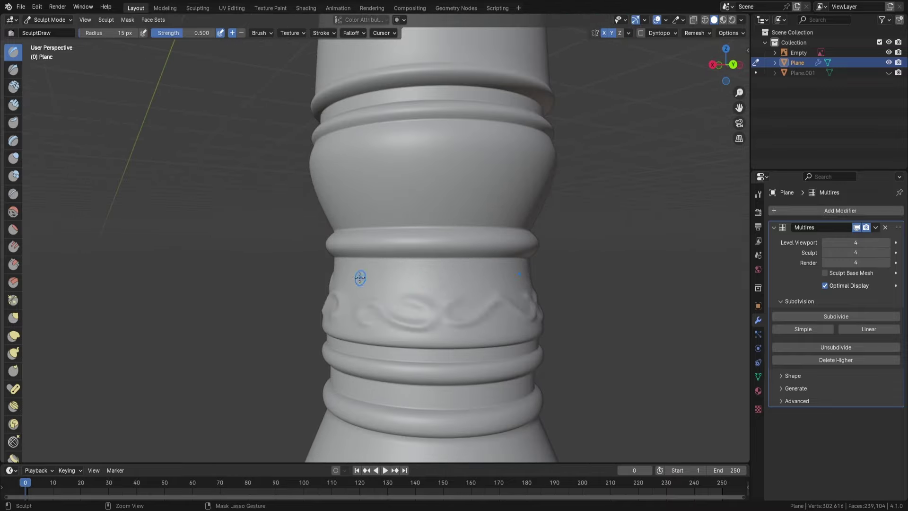
pyautogui.moveTo(360, 277); pyautogui.dragTo(473, 286, button='middle')
pyautogui.scroll(-4, 473, 286)
pyautogui.scroll(2, 516, 283)
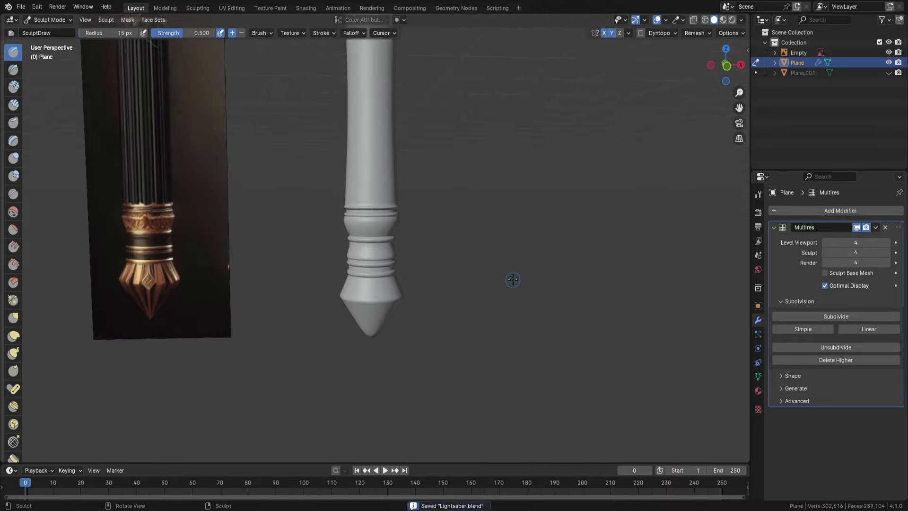
pyautogui.keyDown('shift'); pyautogui.scroll(5, 372, 312); pyautogui.keyUp('shift')
pyautogui.keyDown('shift'); pyautogui.scroll(5, 364, 182); pyautogui.keyUp('shift')
pyautogui.scroll(4, 446, 203)
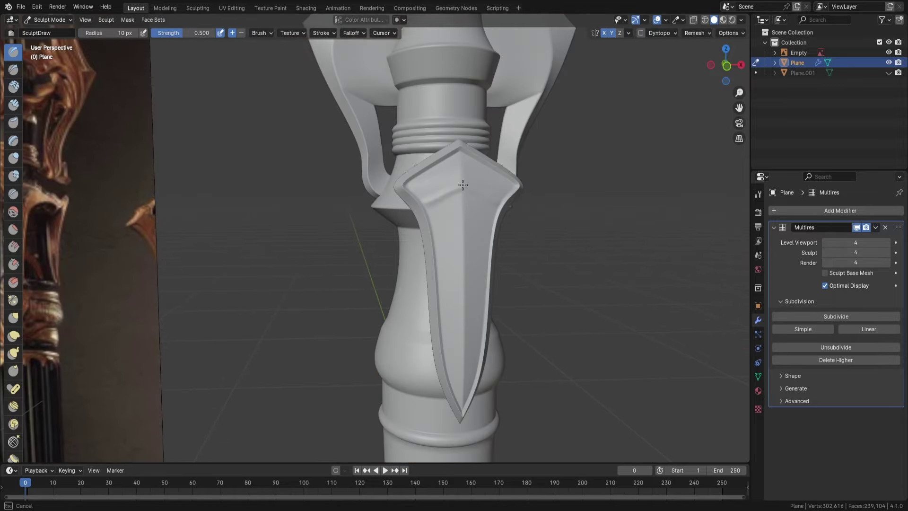
pyautogui.moveTo(454, 198); pyautogui.dragTo(563, 211, button='middle')
pyautogui.scroll(-3, 563, 211)
pyautogui.scroll(-3, 472, 213)
# Drop to Object Mode, re-enter Sculpt Mode and snap to the front view
pyautogui.click(50, 19)
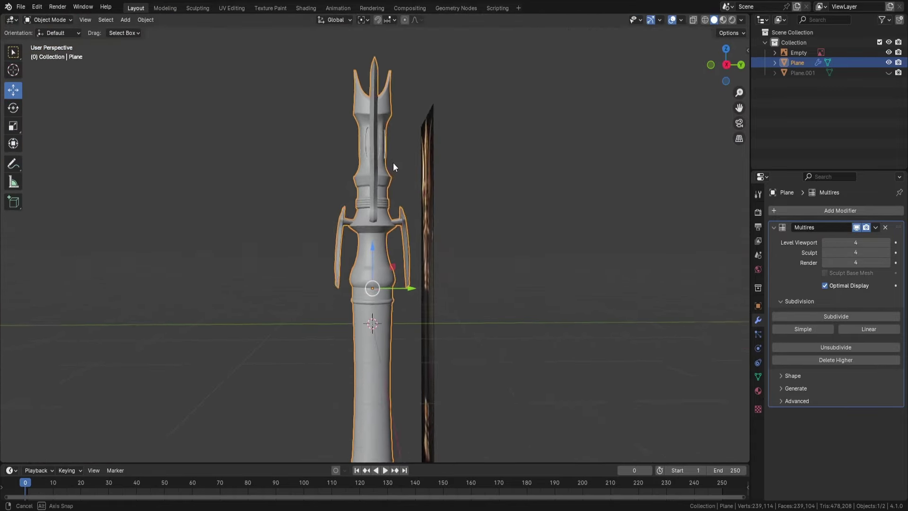
pyautogui.moveTo(393, 162); pyautogui.dragTo(390, 188, button='middle')
pyautogui.hotkey('ctrl', 'Tab')
pyautogui.scroll(5, 472, 213)
pyautogui.scroll(3, 520, 141)
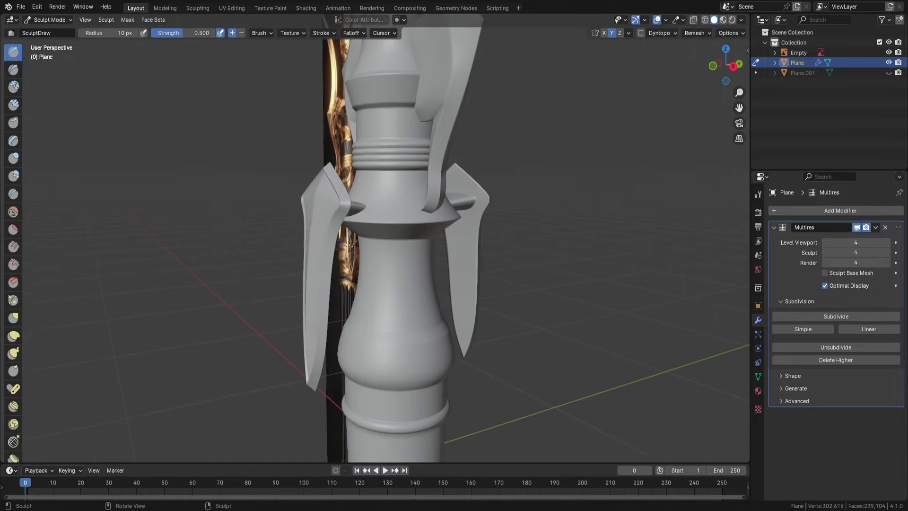
pyautogui.moveTo(340, 248); pyautogui.dragTo(552, 97, button='middle')
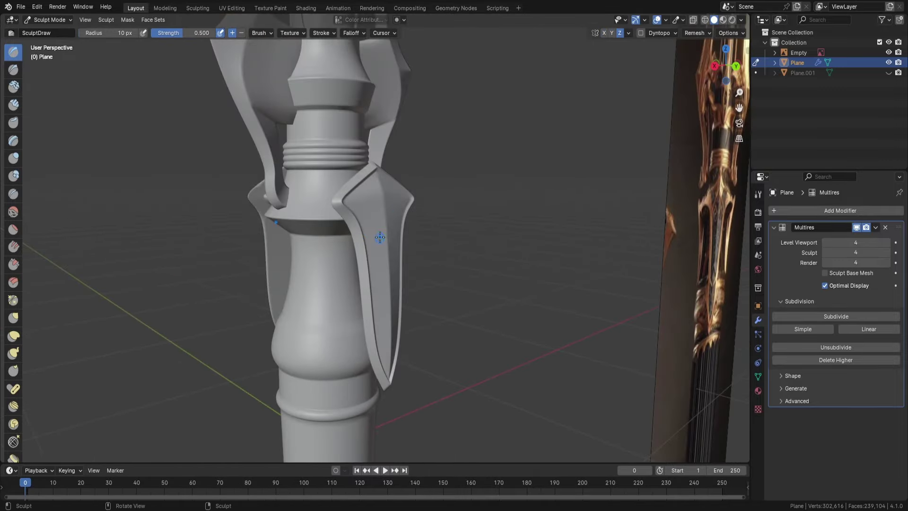
pyautogui.press('KP_1')
# Zoom and pan down to the lower blade tip and bulb
pyautogui.scroll(-3, 429, 185)
pyautogui.scroll(3, 428, 186)
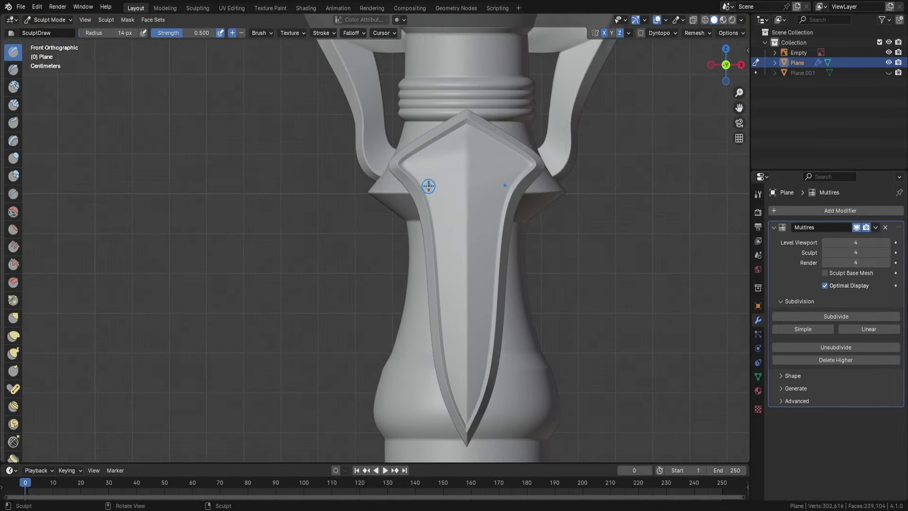
pyautogui.scroll(-4, 442, 173)
pyautogui.scroll(4, 469, 344)
pyautogui.scroll(2, 527, 408)
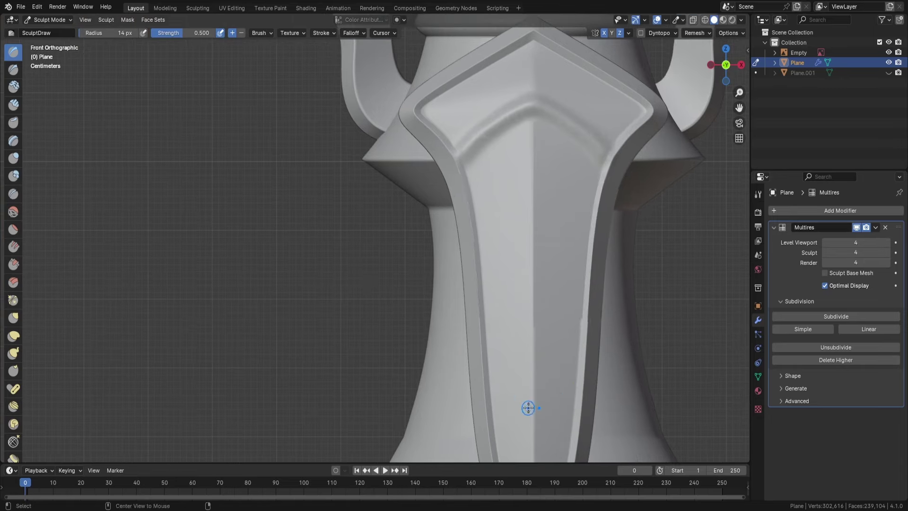
pyautogui.keyDown('shift'); pyautogui.moveTo(527, 408); pyautogui.dragTo(337, 175, button='middle'); pyautogui.keyUp('shift')
pyautogui.scroll(-2, 386, 227)
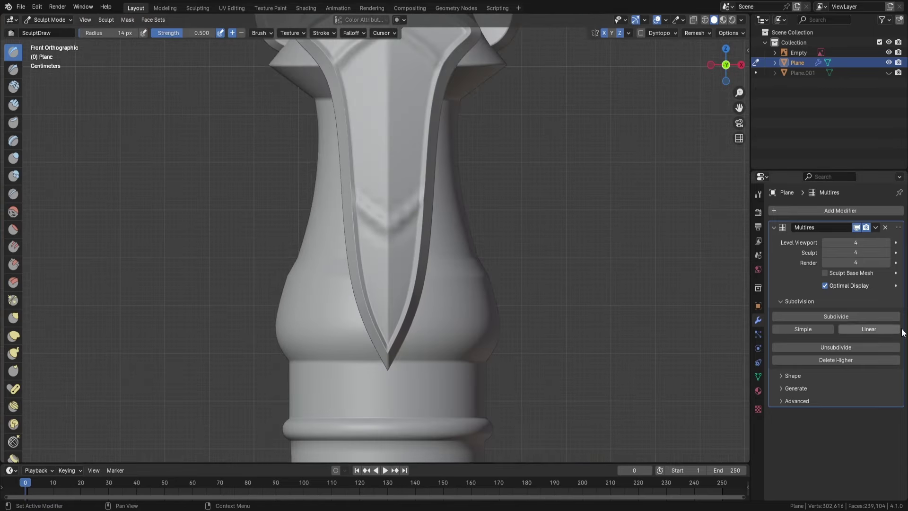
pyautogui.scroll(3, 149, 172)
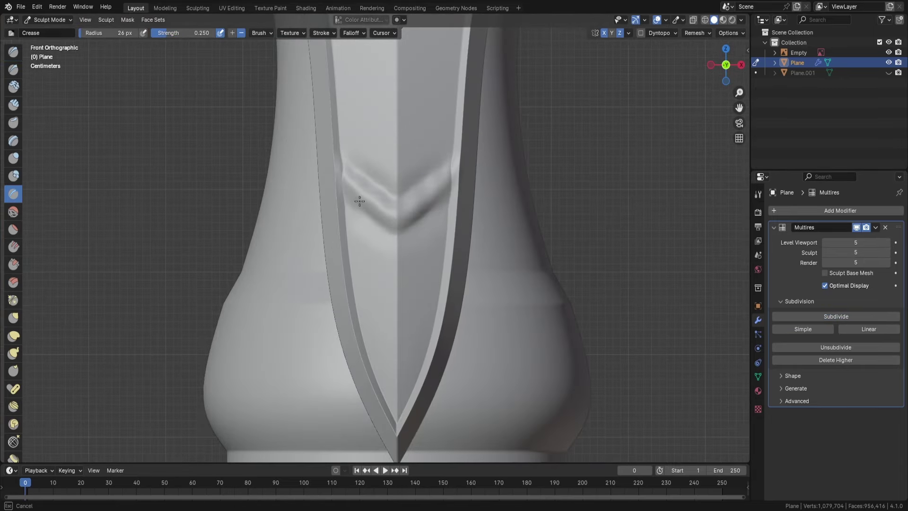
pyautogui.scroll(-3, 442, 169)
pyautogui.scroll(4, 385, 166)
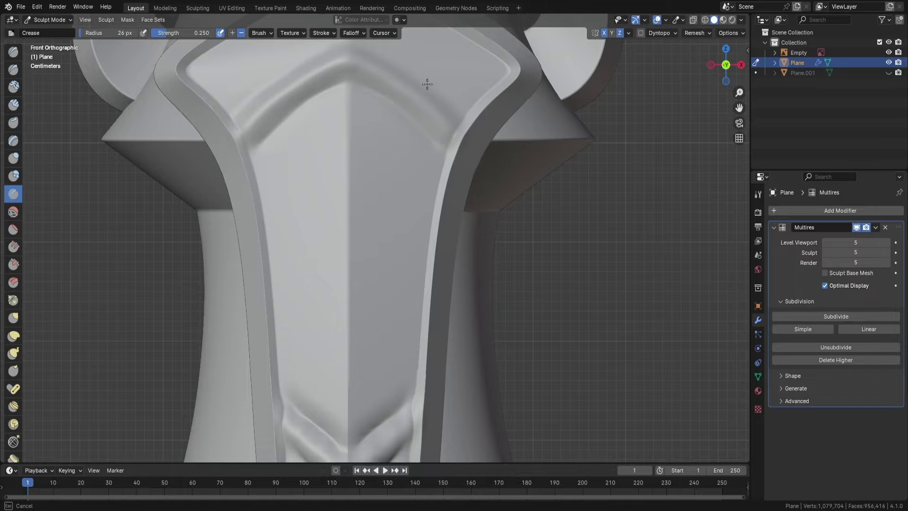
pyautogui.scroll(-5, 427, 84)
# Orbit around the blade section and line the view up front-on with it
pyautogui.moveTo(427, 84); pyautogui.dragTo(468, 283, button='middle')
pyautogui.scroll(4, 468, 284)
pyautogui.scroll(2, 472, 293)
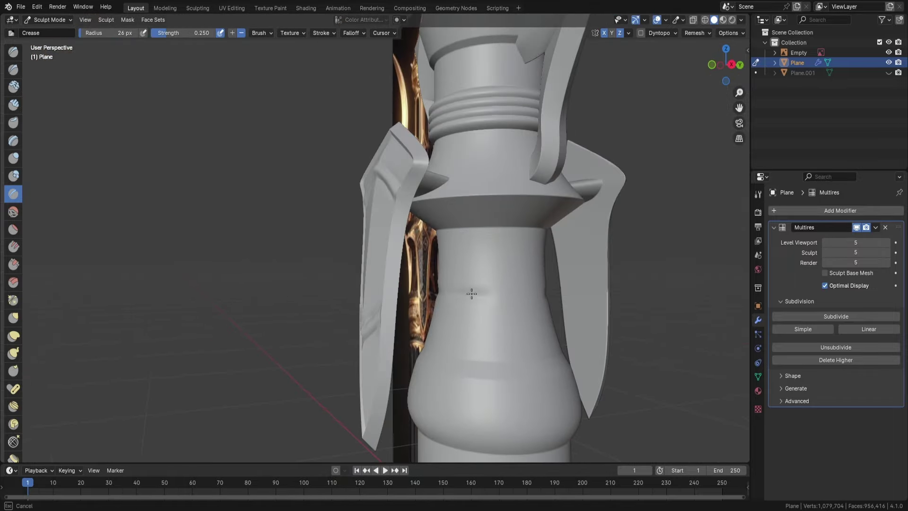
pyautogui.moveTo(546, 305)
pyautogui.mouseDown(button='middle')
pyautogui.moveTo(463, 301)
pyautogui.moveTo(533, 297)
pyautogui.mouseUp(button='middle')
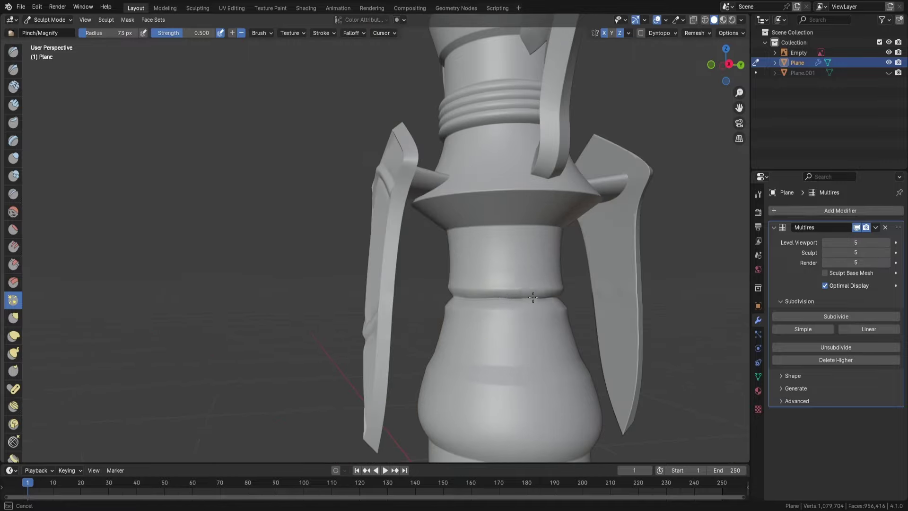
pyautogui.moveTo(474, 296); pyautogui.dragTo(278, 297, button='middle')
pyautogui.moveTo(423, 312)
pyautogui.mouseDown(button='middle')
pyautogui.moveTo(365, 375)
pyautogui.moveTo(374, 148)
pyautogui.moveTo(492, 184)
pyautogui.moveTo(419, 215)
pyautogui.moveTo(280, 226)
pyautogui.mouseUp(button='middle')
# Switch to the Draw brush and close in on the collar ring
pyautogui.press('x')
pyautogui.scroll(5, 280, 226)
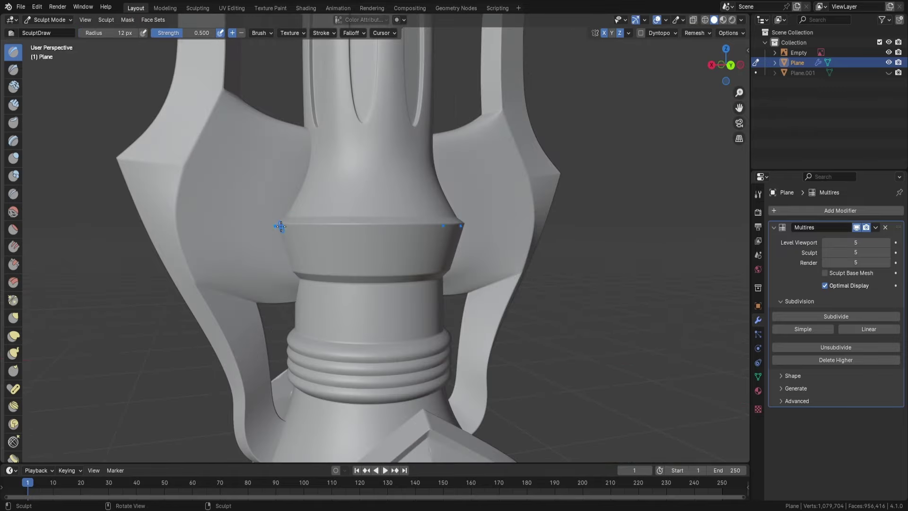
pyautogui.moveTo(370, 270); pyautogui.dragTo(308, 243, button='middle')
pyautogui.scroll(2, 249, 238)
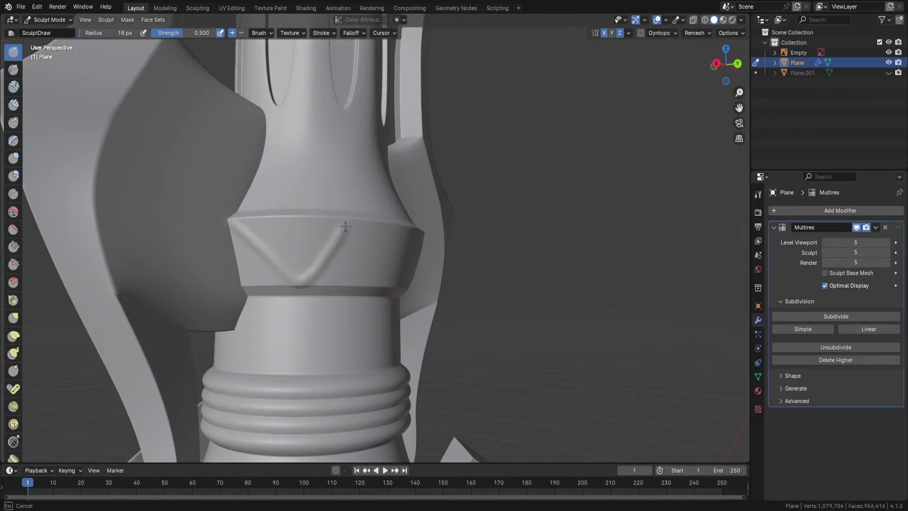
pyautogui.scroll(-5, 302, 279)
pyautogui.scroll(5, 416, 259)
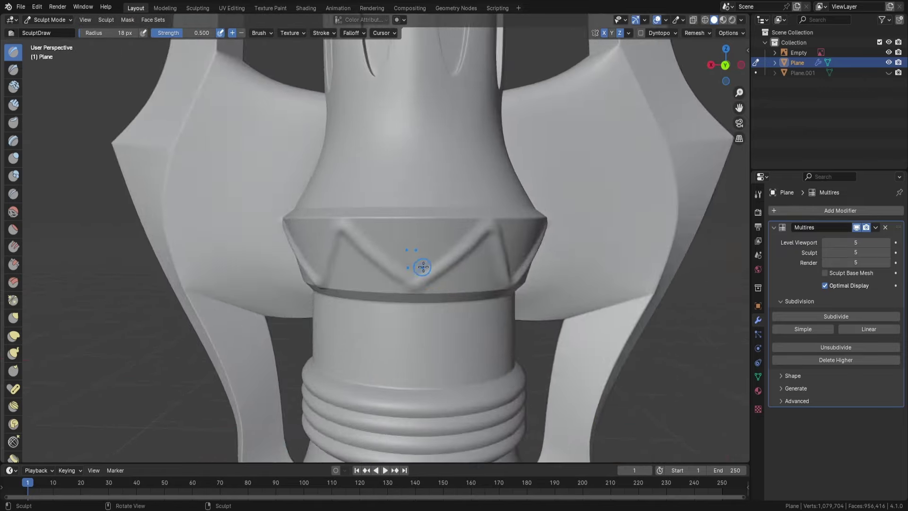
pyautogui.moveTo(350, 235); pyautogui.dragTo(295, 266, button='middle')
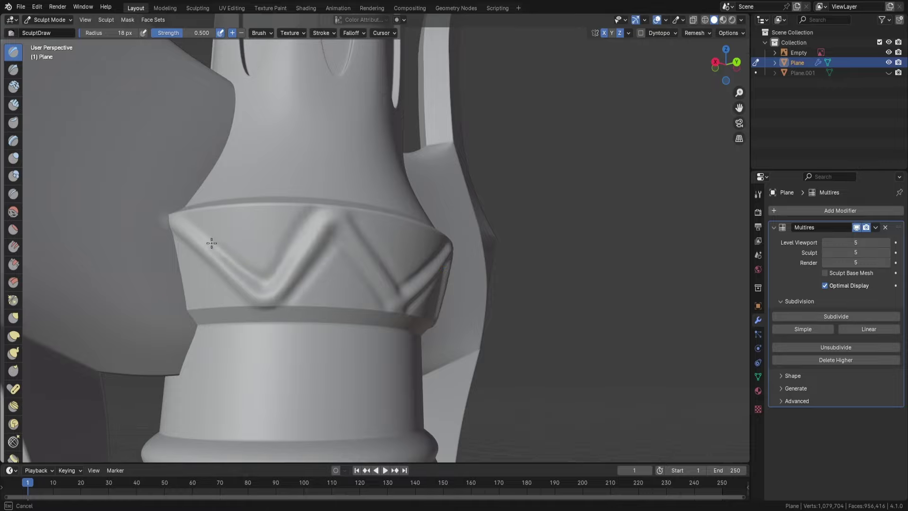
# Check the zigzag collar band from front and side views against the reference
pyautogui.moveTo(182, 215); pyautogui.dragTo(302, 236, button='middle')
pyautogui.scroll(-5, 303, 237)
pyautogui.scroll(3, 478, 283)
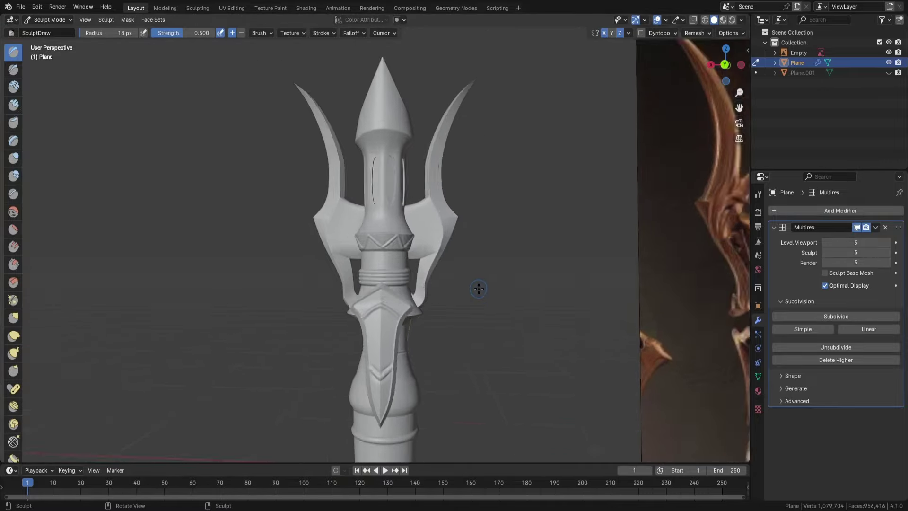
pyautogui.scroll(3, 407, 303)
pyautogui.moveTo(504, 315)
pyautogui.mouseDown(button='middle')
pyautogui.moveTo(485, 300)
pyautogui.moveTo(523, 289)
pyautogui.moveTo(455, 297)
pyautogui.mouseUp(button='middle')
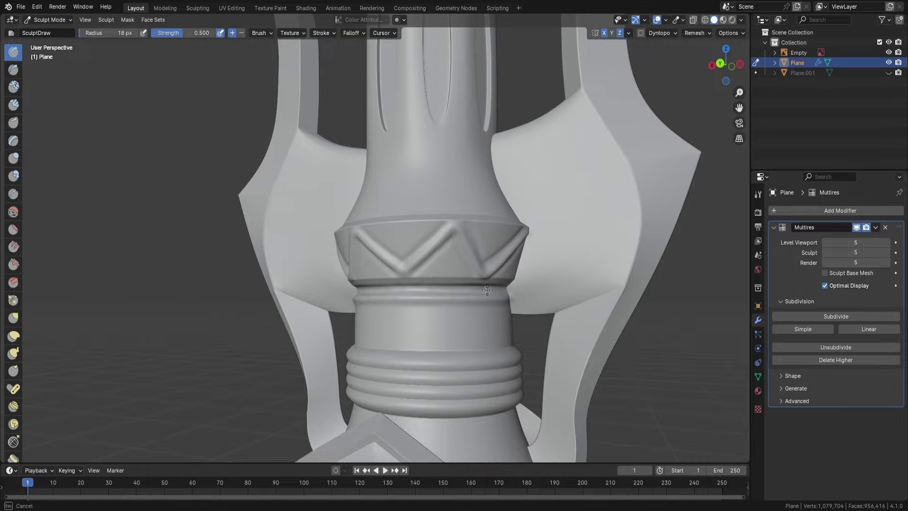
pyautogui.scroll(-5, 487, 290)
pyautogui.scroll(5, 348, 227)
pyautogui.moveTo(348, 227); pyautogui.dragTo(502, 229, button='middle')
pyautogui.scroll(2, 502, 229)
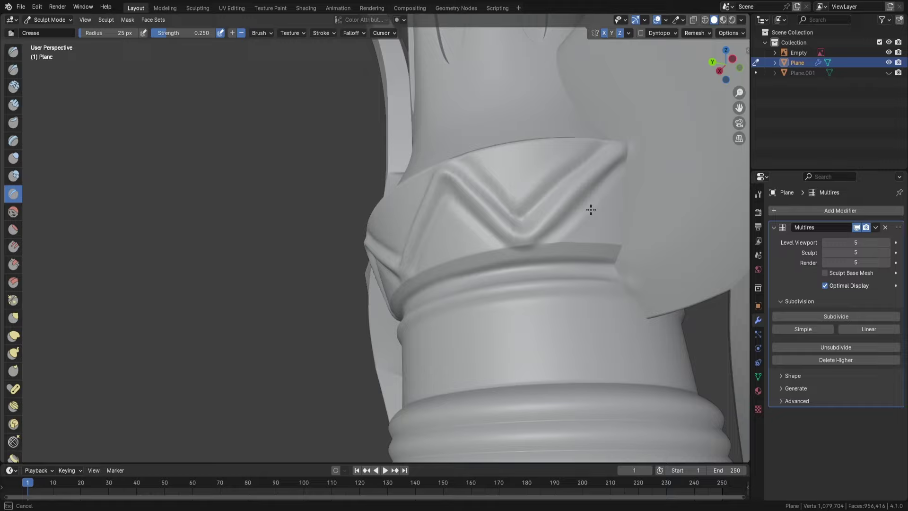
pyautogui.scroll(-8, 591, 209)
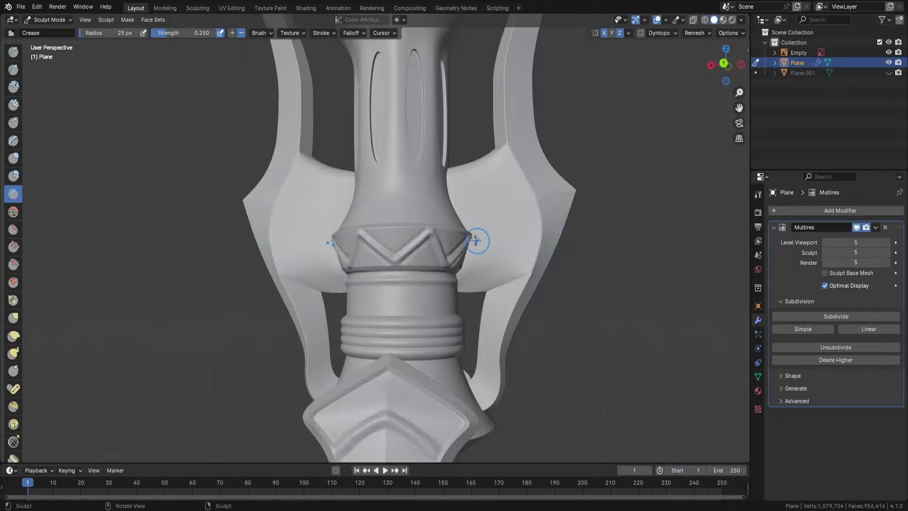
pyautogui.moveTo(591, 210); pyautogui.dragTo(418, 200, button='middle')
# Sculpt raised arch-shaped ridges on the central spearhead with the Draw brush
pyautogui.scroll(2, 418, 200)
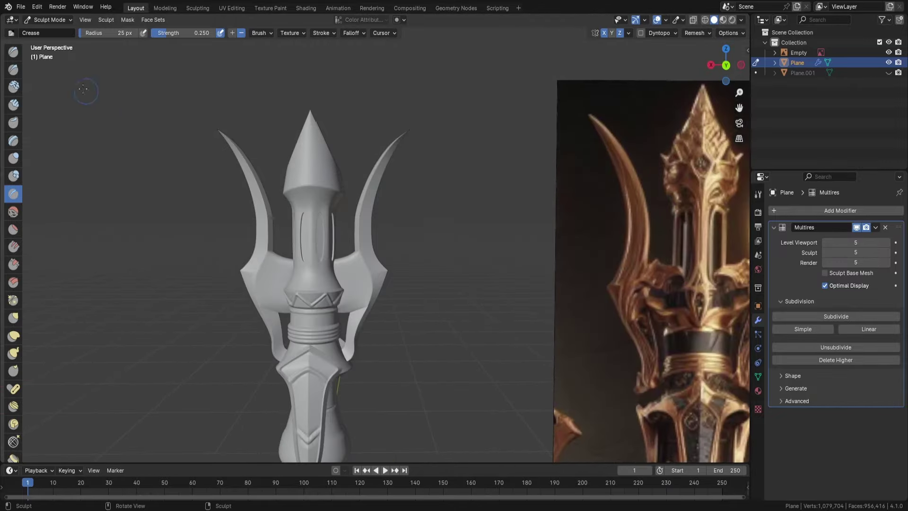
pyautogui.press('x')
pyautogui.scroll(4, 349, 166)
pyautogui.scroll(2, 185, 117)
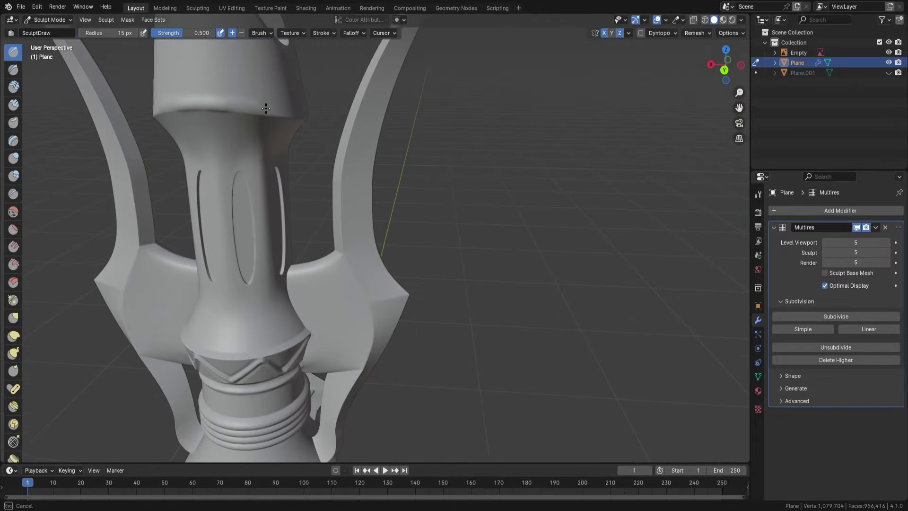
pyautogui.moveTo(265, 108); pyautogui.dragTo(376, 243, button='middle')
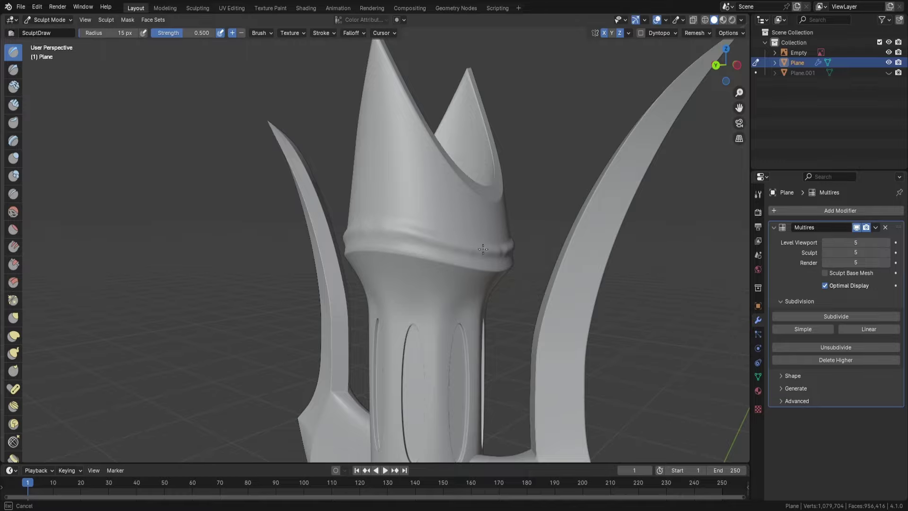
pyautogui.scroll(-5, 483, 249)
pyautogui.moveTo(482, 249); pyautogui.dragTo(454, 239, button='middle')
pyautogui.scroll(5, 400, 231)
pyautogui.moveTo(396, 228); pyautogui.dragTo(393, 225, button='middle')
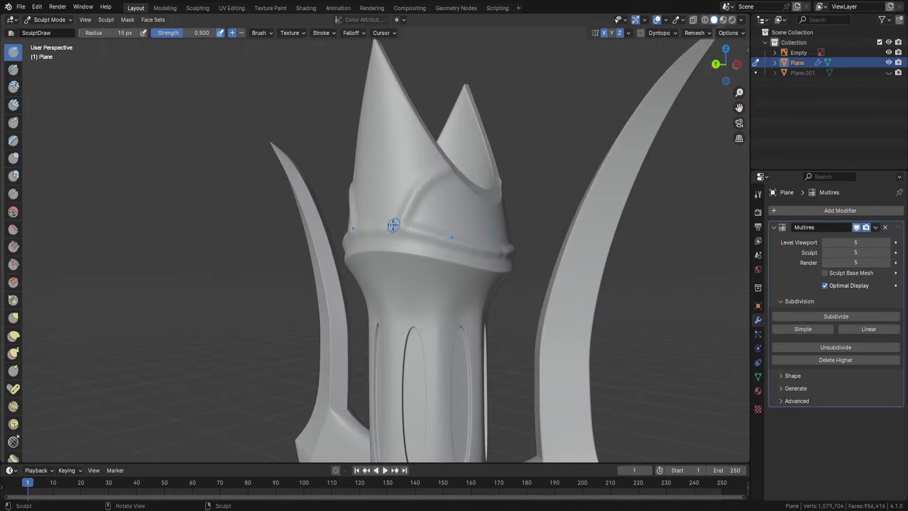
pyautogui.scroll(-5, 502, 252)
pyautogui.moveTo(502, 252); pyautogui.dragTo(393, 212, button='middle')
pyautogui.scroll(5, 385, 193)
# Subdivide the staff's Multires modifier to a sixth level
pyautogui.scroll(-5, 385, 192)
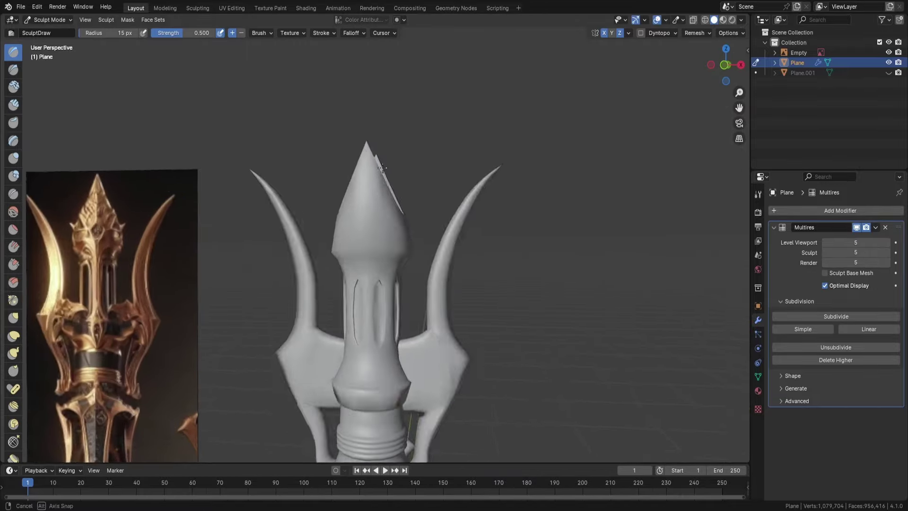
pyautogui.scroll(4, 365, 211)
pyautogui.scroll(1, 365, 212)
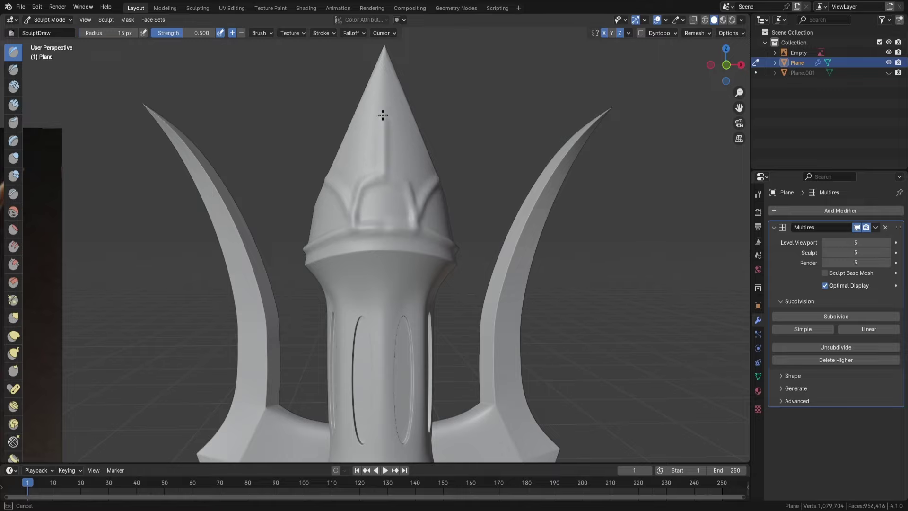
pyautogui.scroll(-5, 414, 227)
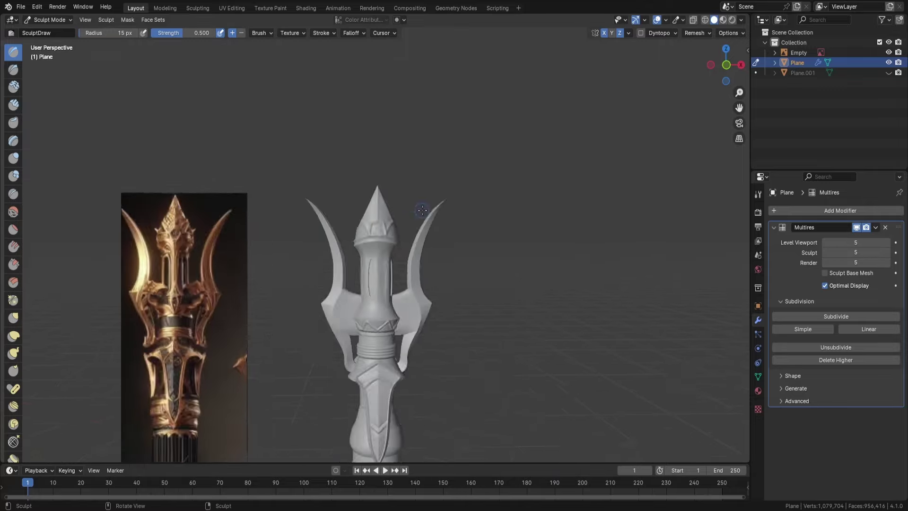
pyautogui.scroll(5, 415, 226)
pyautogui.moveTo(414, 227); pyautogui.dragTo(340, 124, button='middle')
pyautogui.click(836, 317)
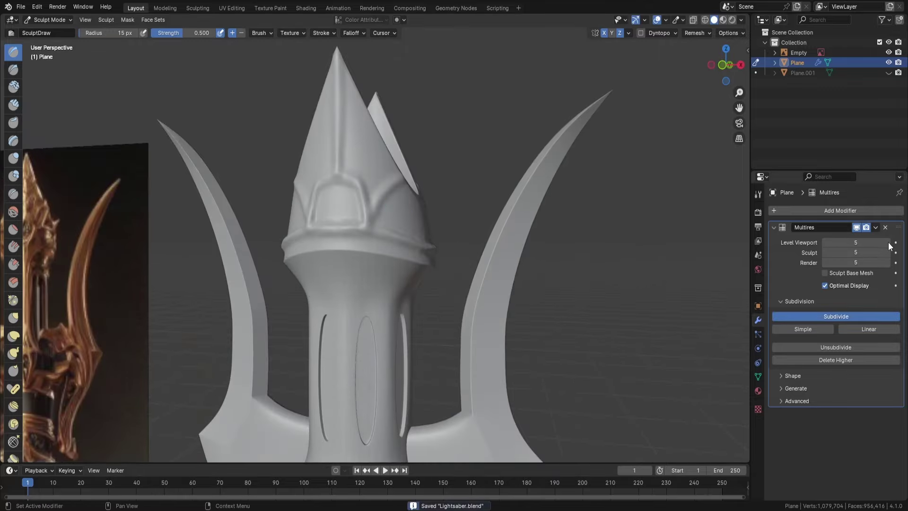
# Inflate the spearhead's arch ridges with a 20 px brush so they look fuller
pyautogui.scroll(3, 353, 145)
pyautogui.scroll(-2, 353, 145)
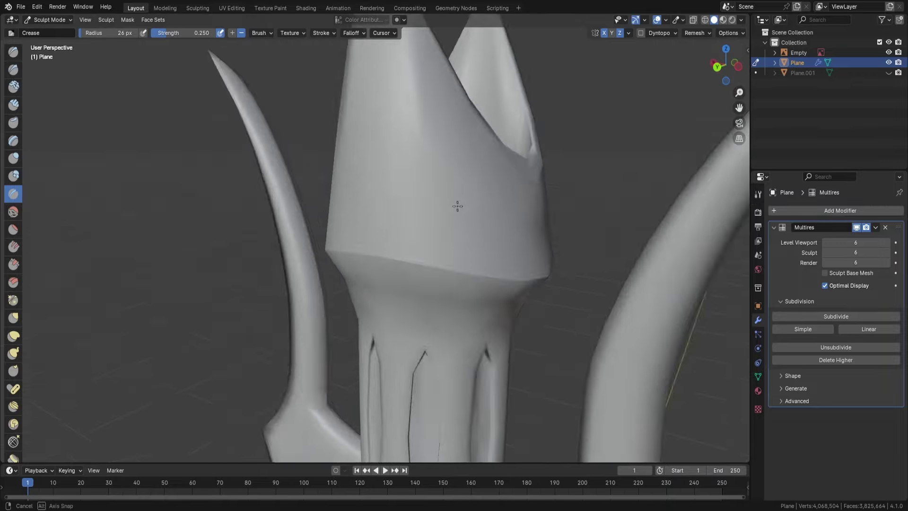
pyautogui.moveTo(539, 251); pyautogui.dragTo(422, 241, button='middle')
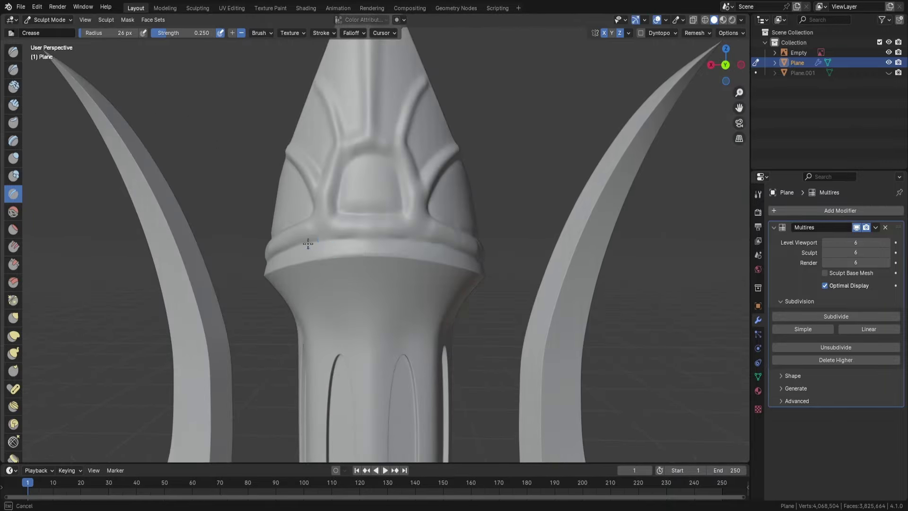
pyautogui.press('Escape')
pyautogui.moveTo(334, 212); pyautogui.dragTo(420, 229, button='middle')
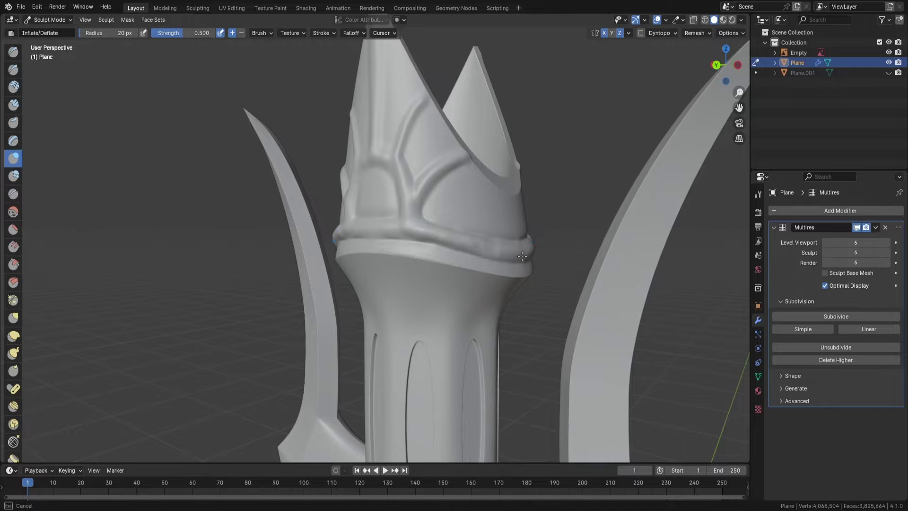
pyautogui.moveTo(522, 256); pyautogui.dragTo(370, 139, button='middle')
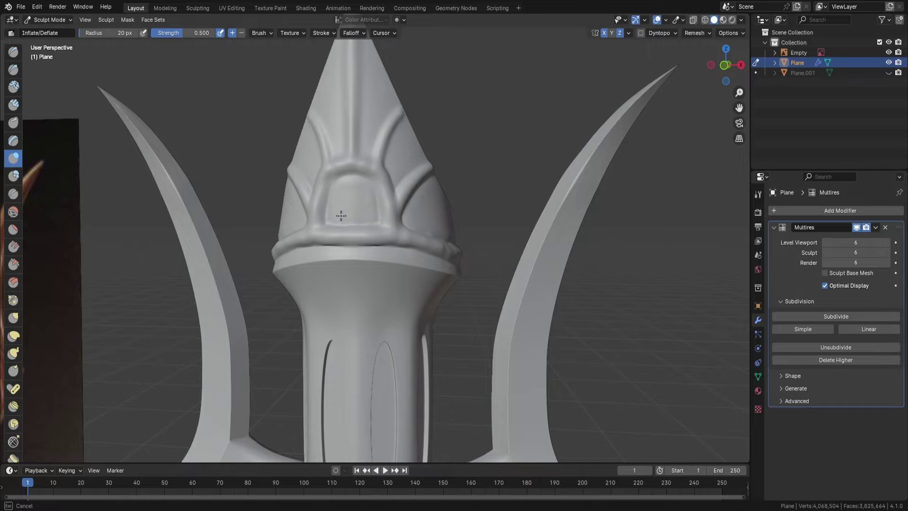
pyautogui.scroll(4, 341, 216)
# Sharpen the ridges and collar band with the Crease brush, ending in front view
pyautogui.hotkey('shift', 'c')
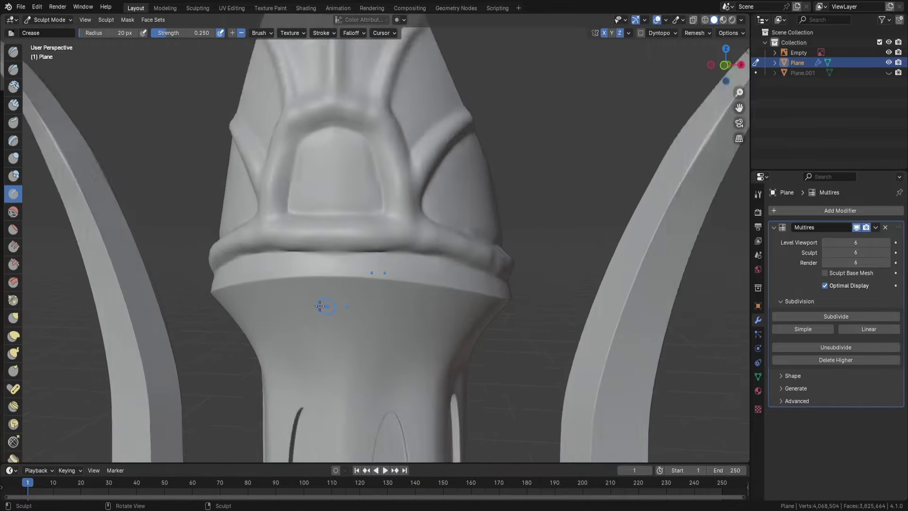
pyautogui.moveTo(314, 304); pyautogui.dragTo(217, 232, button='middle')
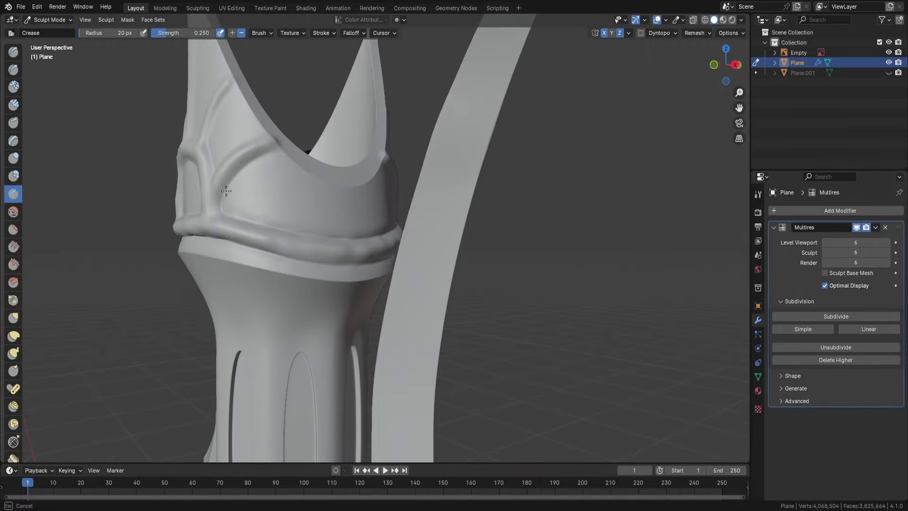
pyautogui.moveTo(226, 191)
pyautogui.mouseDown(button='middle')
pyautogui.moveTo(316, 184)
pyautogui.moveTo(357, 216)
pyautogui.moveTo(351, 145)
pyautogui.mouseUp(button='middle')
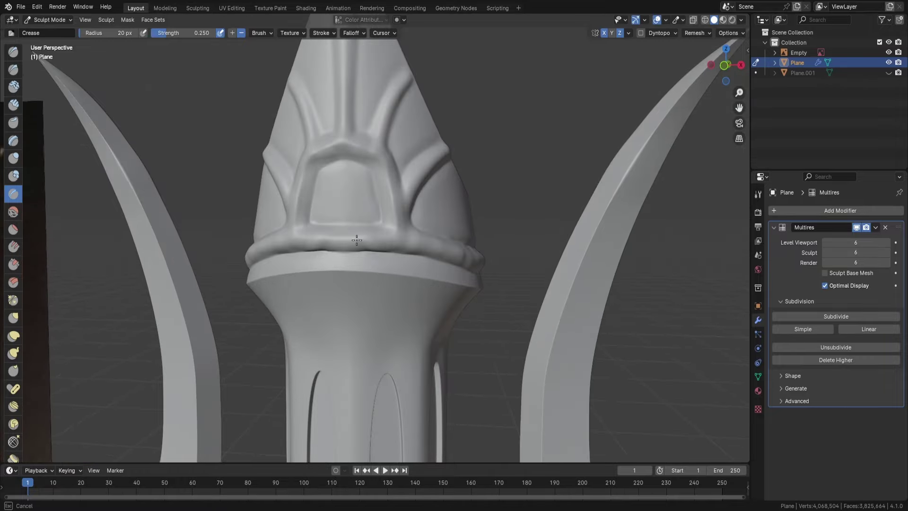
pyautogui.press('KP_1')
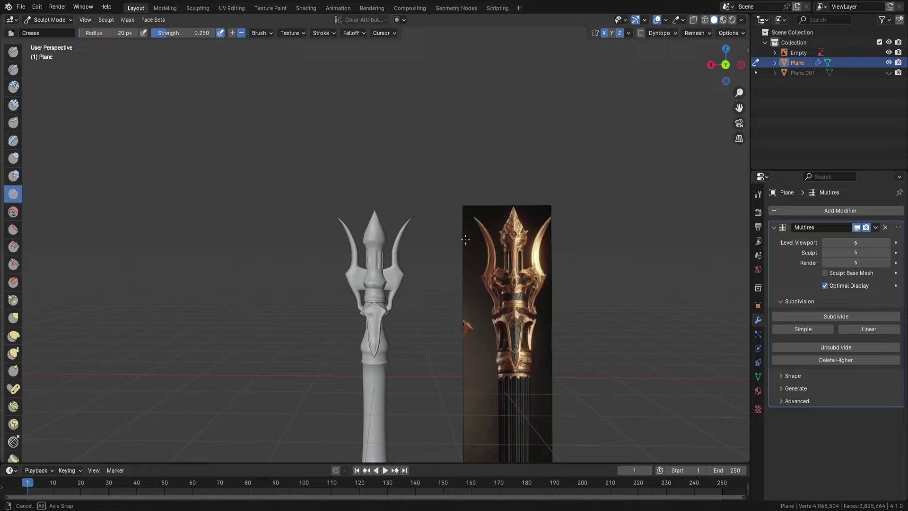
# Inspect the collar and shaft up close from several angles
pyautogui.moveTo(379, 284); pyautogui.dragTo(365, 310, button='middle')
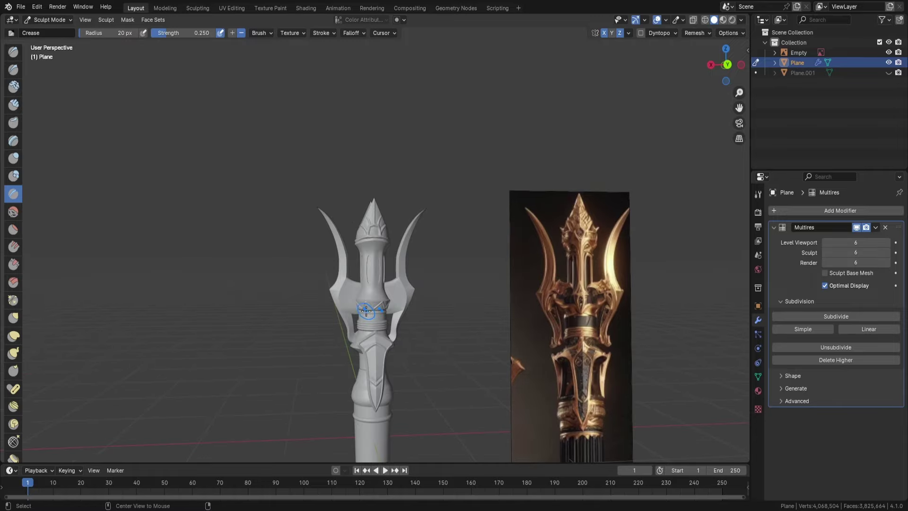
pyautogui.press('KP_1')
pyautogui.moveTo(350, 246)
pyautogui.keyDown('ctrl'); pyautogui.mouseDown(button='middle')
pyautogui.moveTo(339, 151)
pyautogui.moveTo(363, 161)
pyautogui.mouseUp(button='middle'); pyautogui.keyUp('ctrl')
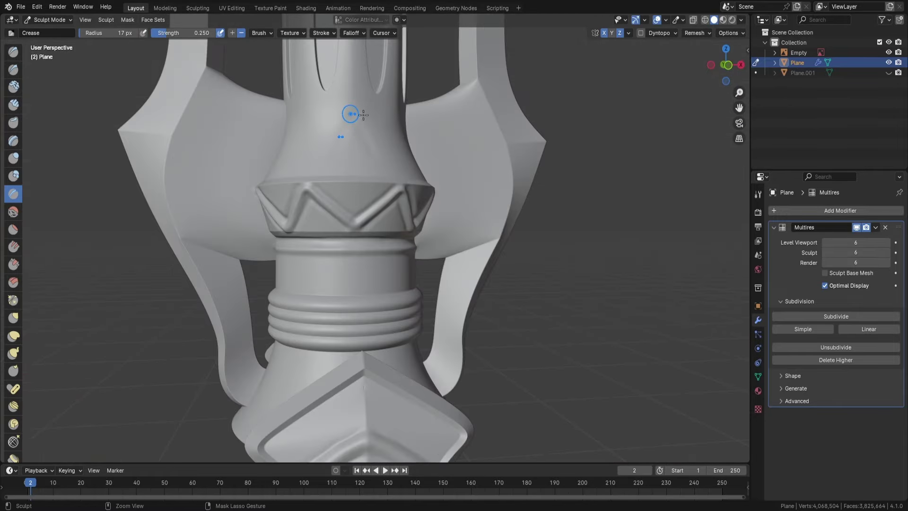
pyautogui.moveTo(363, 114)
pyautogui.mouseDown(button='middle')
pyautogui.moveTo(308, 179)
pyautogui.moveTo(374, 175)
pyautogui.moveTo(332, 270)
pyautogui.mouseUp(button='middle')
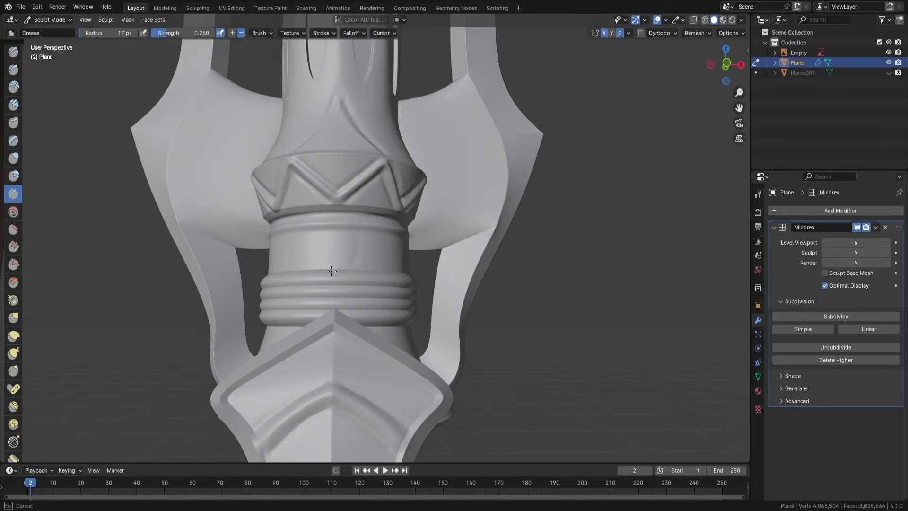
pyautogui.scroll(-5, 349, 200)
pyautogui.scroll(5, 364, 361)
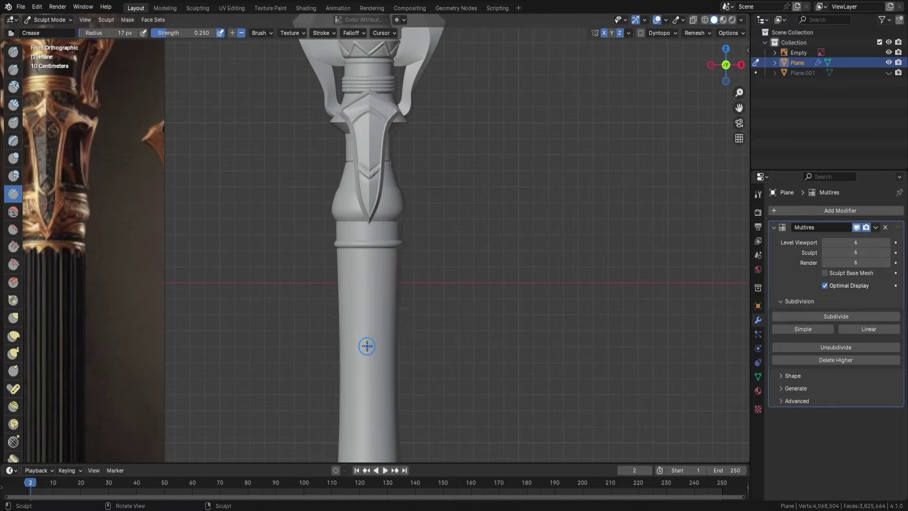
pyautogui.scroll(3, 365, 345)
pyautogui.moveTo(370, 162); pyautogui.dragTo(398, 161, button='middle')
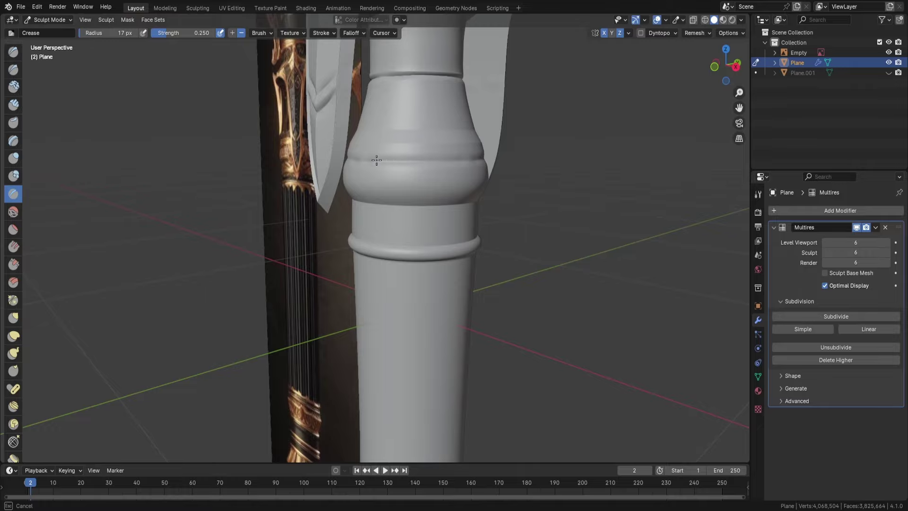
pyautogui.moveTo(483, 160); pyautogui.dragTo(358, 183, button='middle')
# Pinch the shaft collar tighter and save the file as Lightsaber.blend
pyautogui.press('p')
pyautogui.scroll(-5, 358, 184)
pyautogui.press('KP_1')
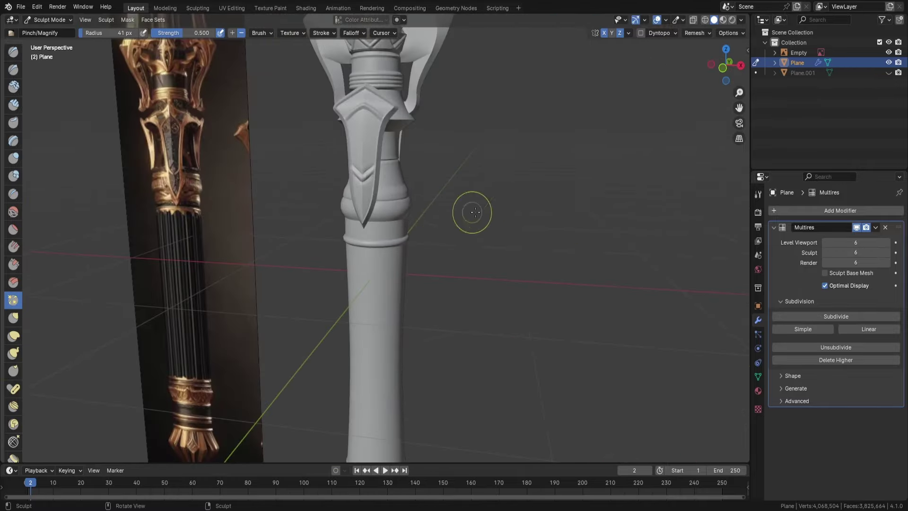
pyautogui.scroll(-5, 470, 210)
pyautogui.hotkey('ctrl', 's')
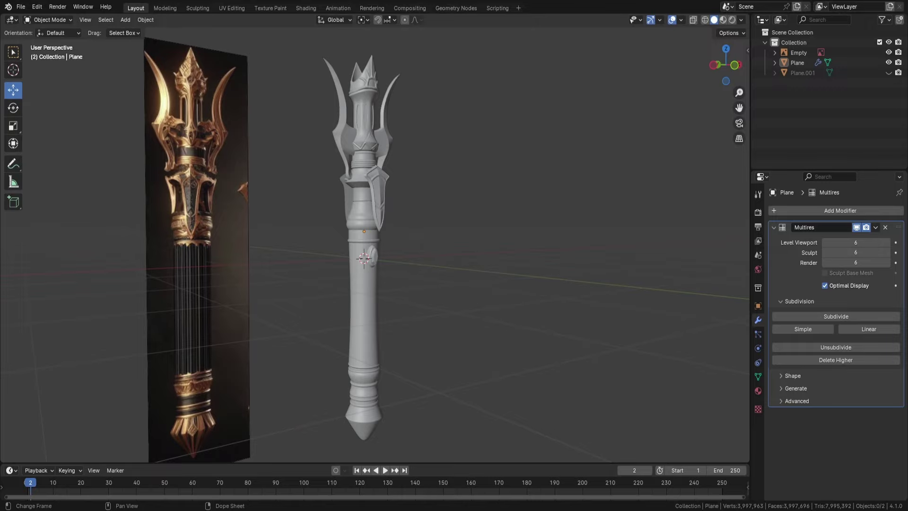
# Select the staff and put it back into Sculpt Mode
pyautogui.press('KP_1')
pyautogui.click(376, 301)
pyautogui.scroll(5, 334, 289)
pyautogui.click(50, 20)
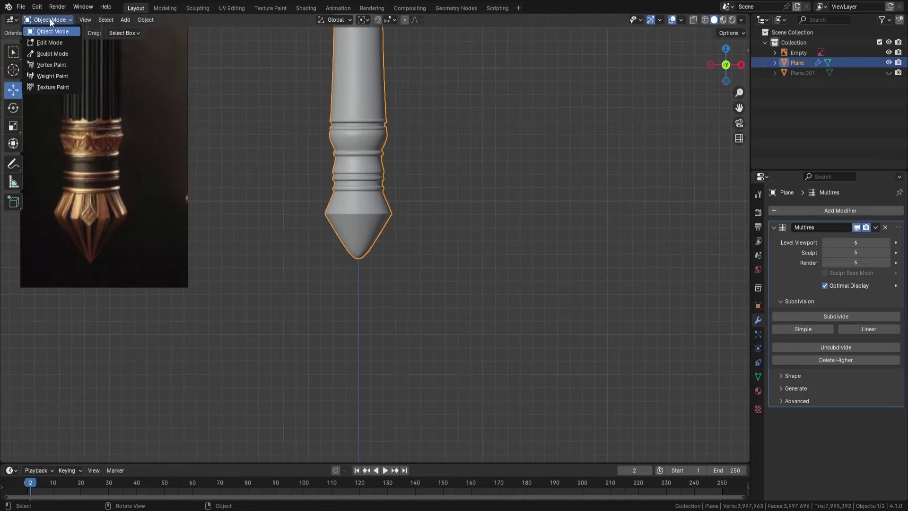
pyautogui.click(52, 53)
# Frame the staff tip upright, straight from the front
pyautogui.moveTo(360, 256)
pyautogui.mouseDown(button='middle')
pyautogui.moveTo(389, 258)
pyautogui.moveTo(415, 223)
pyautogui.mouseUp(button='middle')
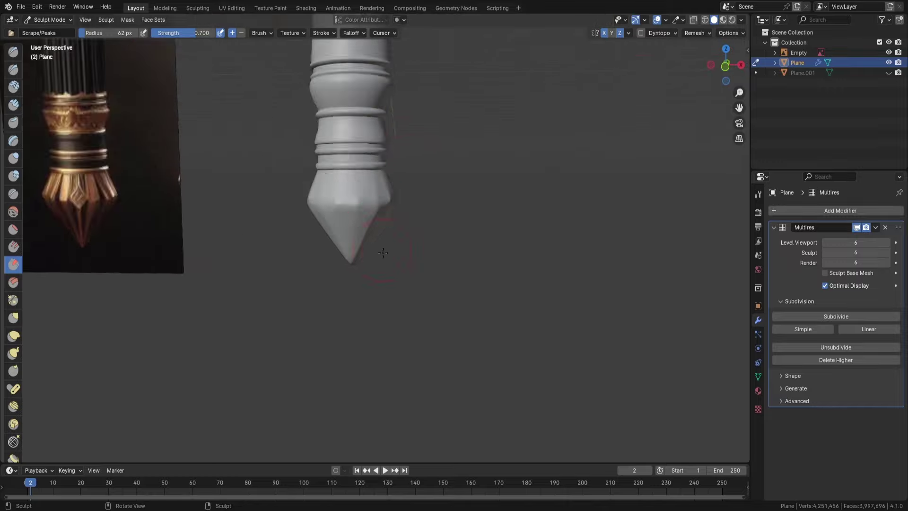
pyautogui.moveTo(414, 224)
pyautogui.mouseDown(button='middle')
pyautogui.moveTo(357, 157)
pyautogui.moveTo(368, 184)
pyautogui.moveTo(264, 147)
pyautogui.mouseUp(button='middle')
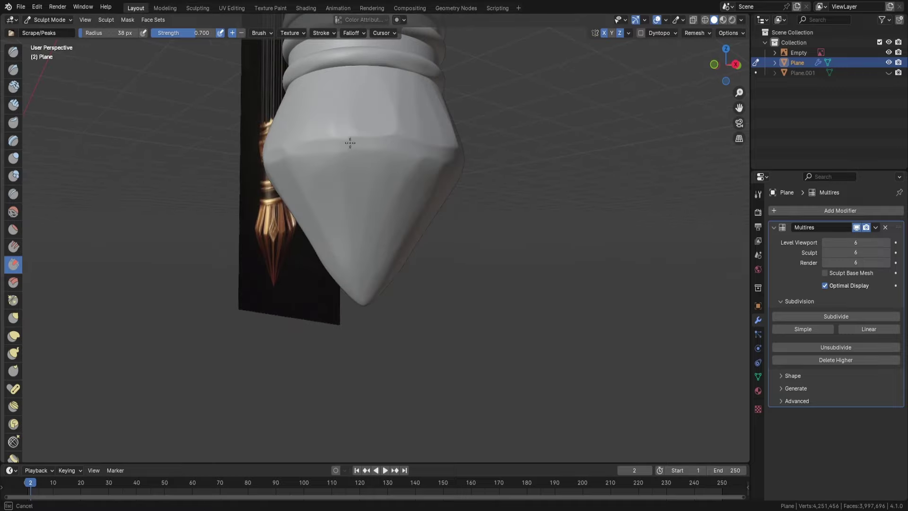
pyautogui.moveTo(264, 147)
pyautogui.mouseDown(button='middle')
pyautogui.moveTo(384, 180)
pyautogui.moveTo(434, 274)
pyautogui.mouseUp(button='middle')
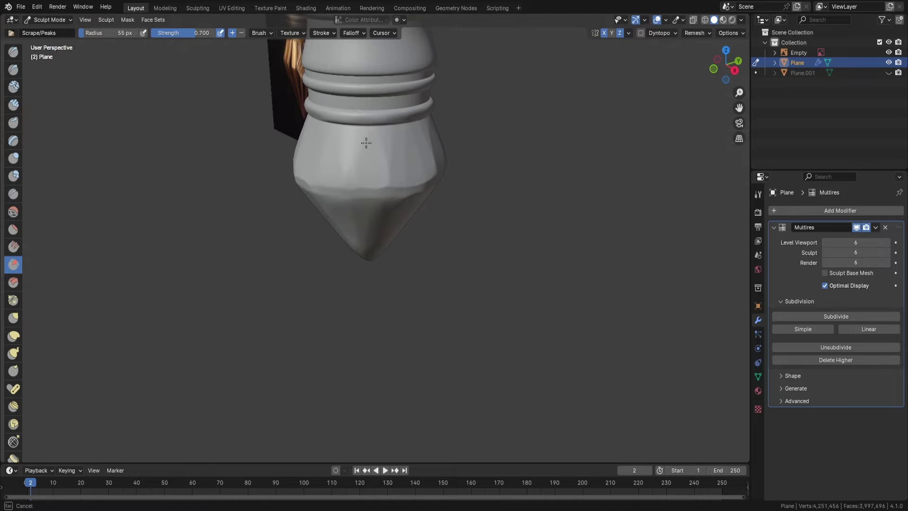
pyautogui.press('KP_1')
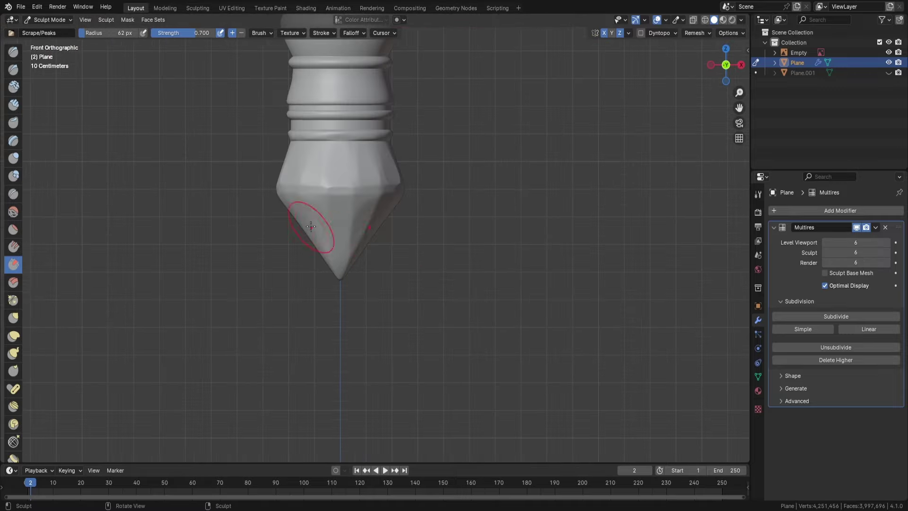
pyautogui.scroll(-4, 336, 243)
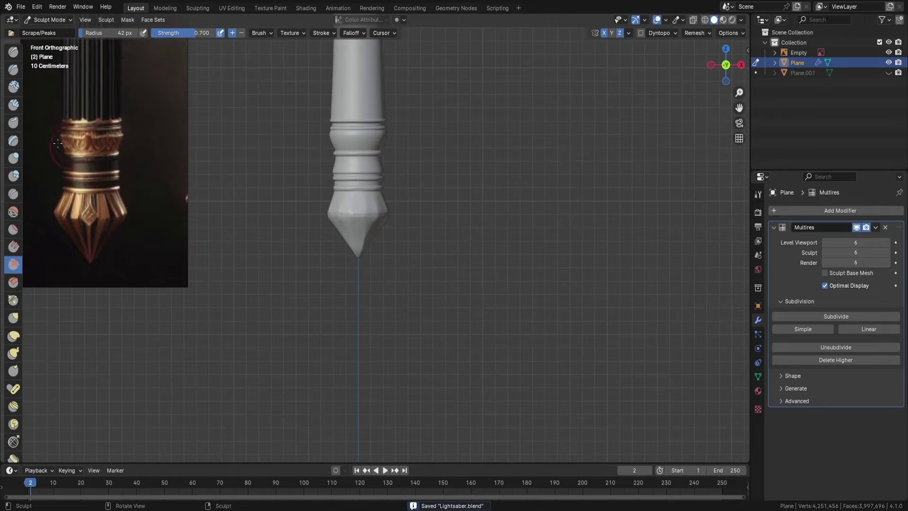
pyautogui.hotkey('shift', 'c')
pyautogui.scroll(6, 372, 168)
# Engrave arch patterns with raised dots on the collar band using the Draw brush
pyautogui.press('x')
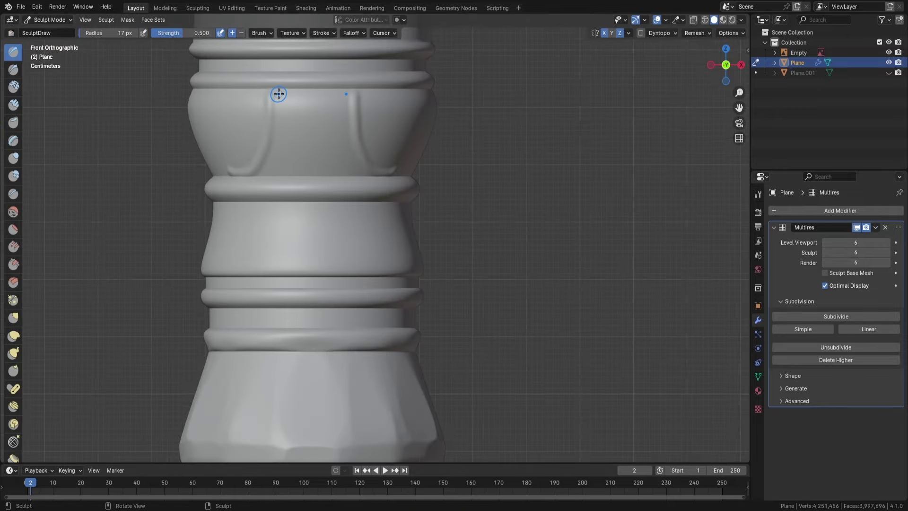
pyautogui.moveTo(312, 170)
pyautogui.mouseDown(button='middle')
pyautogui.moveTo(414, 141)
pyautogui.moveTo(412, 160)
pyautogui.mouseUp(button='middle')
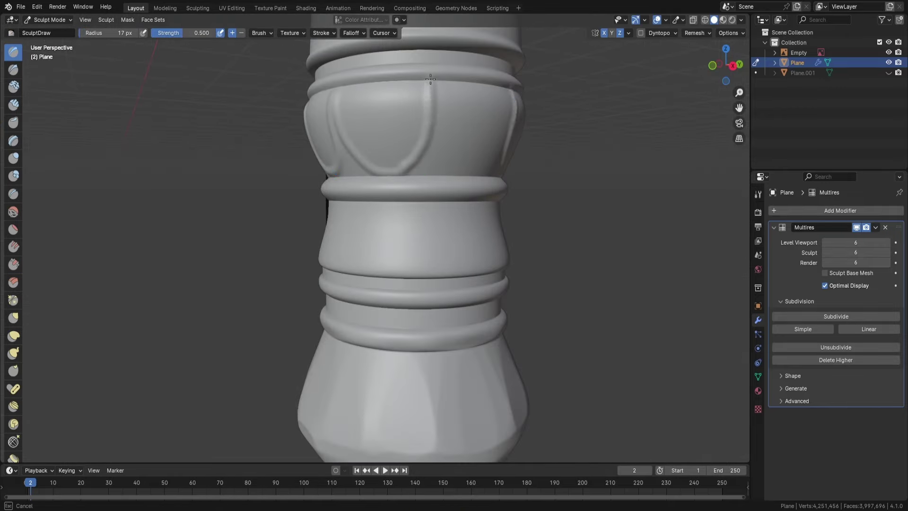
pyautogui.scroll(-4, 412, 161)
pyautogui.scroll(4, 354, 220)
pyautogui.moveTo(304, 148); pyautogui.dragTo(356, 119, button='middle')
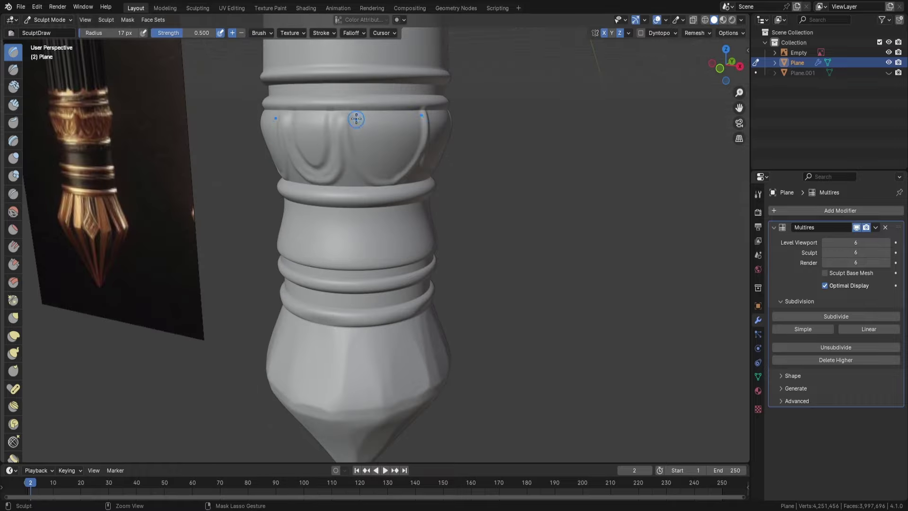
pyautogui.moveTo(412, 157)
pyautogui.mouseDown(button='middle')
pyautogui.moveTo(423, 111)
pyautogui.moveTo(364, 117)
pyautogui.mouseUp(button='middle')
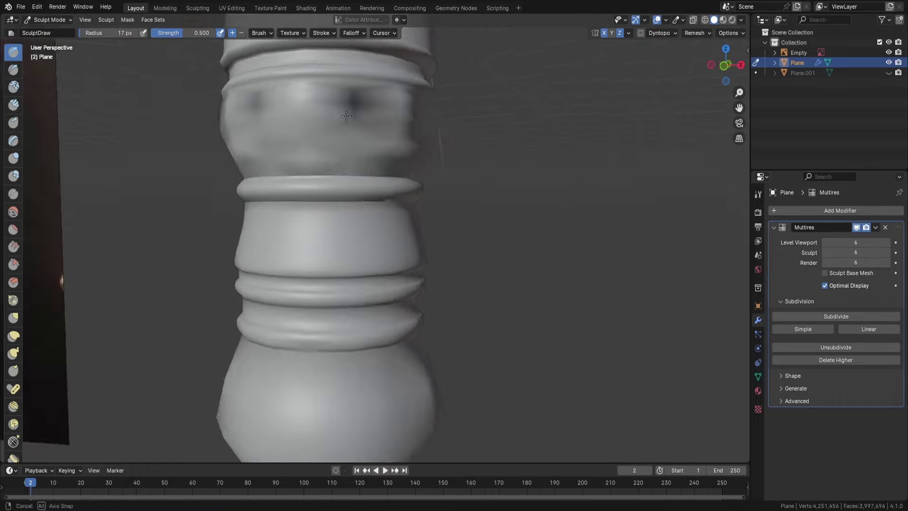
pyautogui.moveTo(367, 149); pyautogui.dragTo(341, 136, button='middle')
# Start outlining a chevron diamond ridge on the pointed tip
pyautogui.scroll(-5, 431, 178)
pyautogui.scroll(6, 328, 174)
pyautogui.moveTo(327, 174); pyautogui.dragTo(484, 170, button='middle')
pyautogui.scroll(-5, 484, 170)
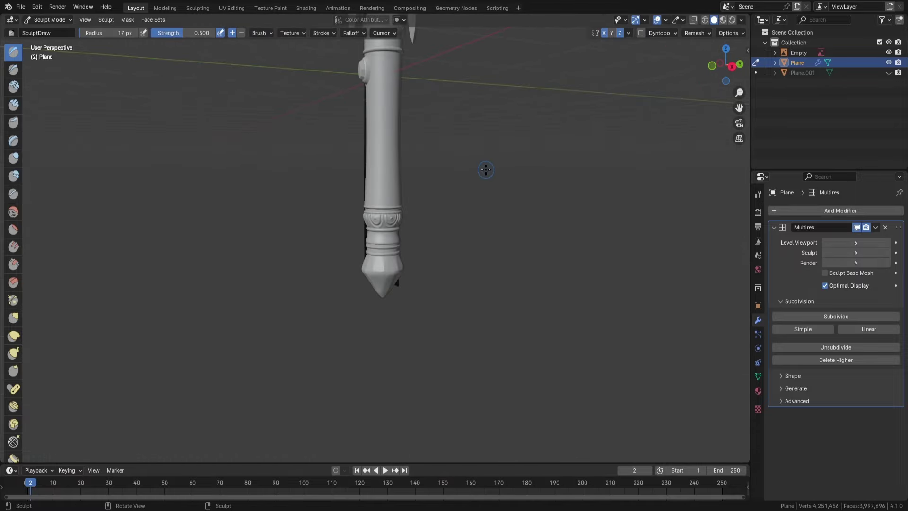
pyautogui.scroll(6, 313, 236)
pyautogui.moveTo(374, 238)
pyautogui.mouseDown(button='middle')
pyautogui.moveTo(340, 219)
pyautogui.moveTo(367, 278)
pyautogui.moveTo(355, 218)
pyautogui.mouseUp(button='middle')
pyautogui.scroll(3, 339, 220)
pyautogui.scroll(-5, 347, 197)
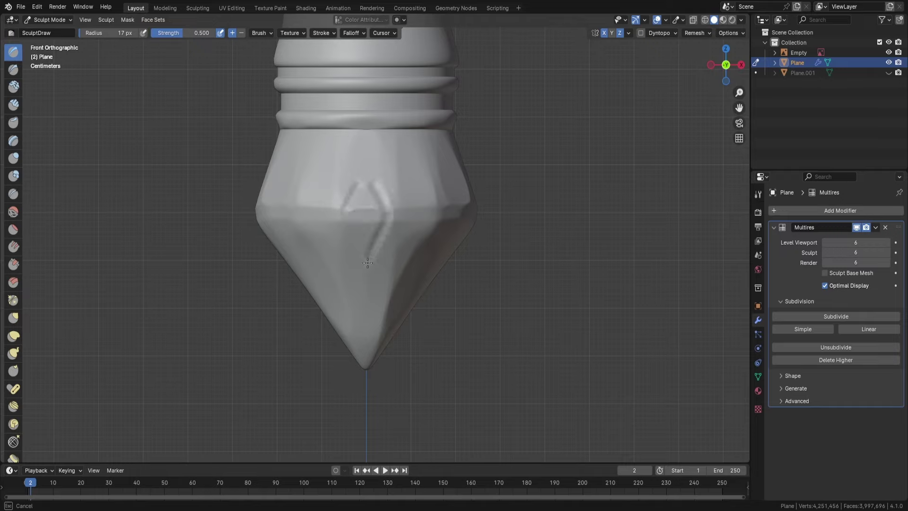
# Enlarge the brush and sculpt the raised diamond emblem on the tip
pyautogui.press('f')
pyautogui.moveTo(351, 206); pyautogui.dragTo(362, 244)
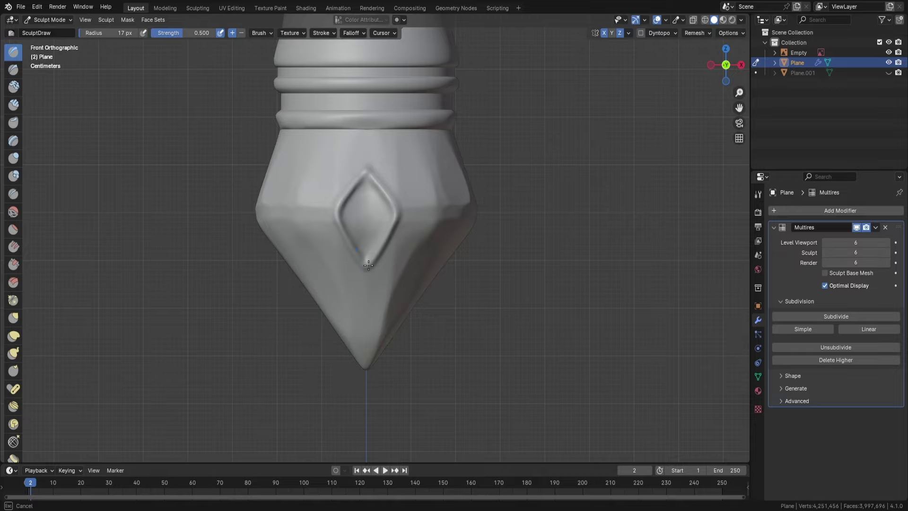
pyautogui.moveTo(369, 265); pyautogui.dragTo(432, 249, button='middle')
pyautogui.scroll(-4, 432, 249)
pyautogui.scroll(4, 431, 249)
# Sharpen the groove around the diamond with the Crease brush
pyautogui.hotkey('shift', 'c')
pyautogui.scroll(3, 358, 107)
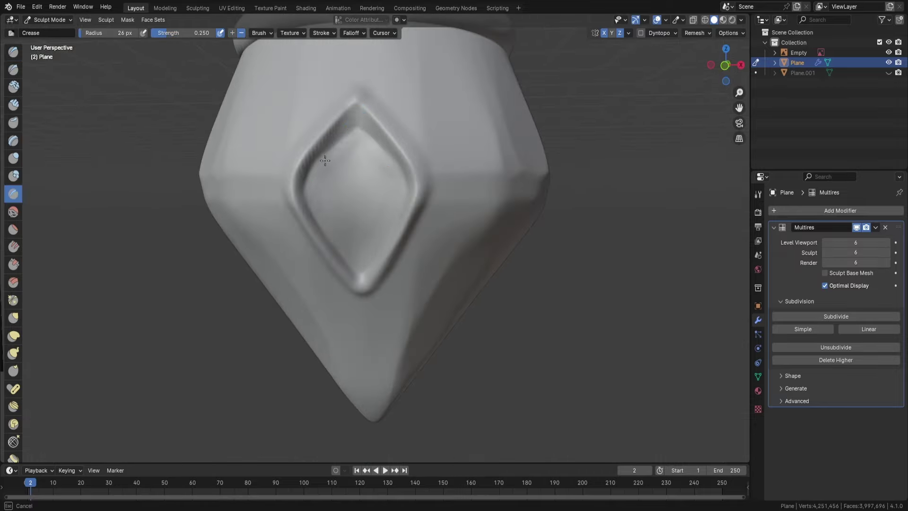
pyautogui.press('KP_1')
pyautogui.keyDown('ctrl'); pyautogui.moveTo(362, 249); pyautogui.dragTo(362, 86, button='middle'); pyautogui.keyUp('ctrl')
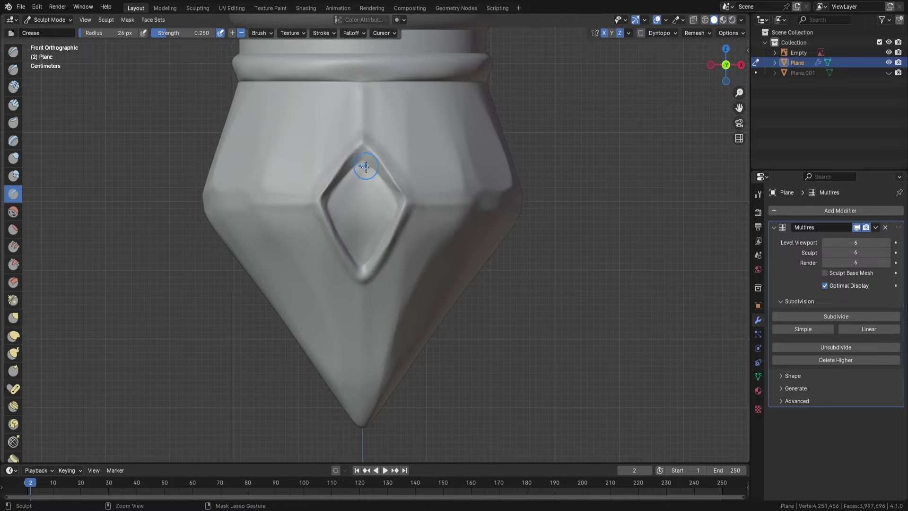
pyautogui.scroll(-10, 420, 263)
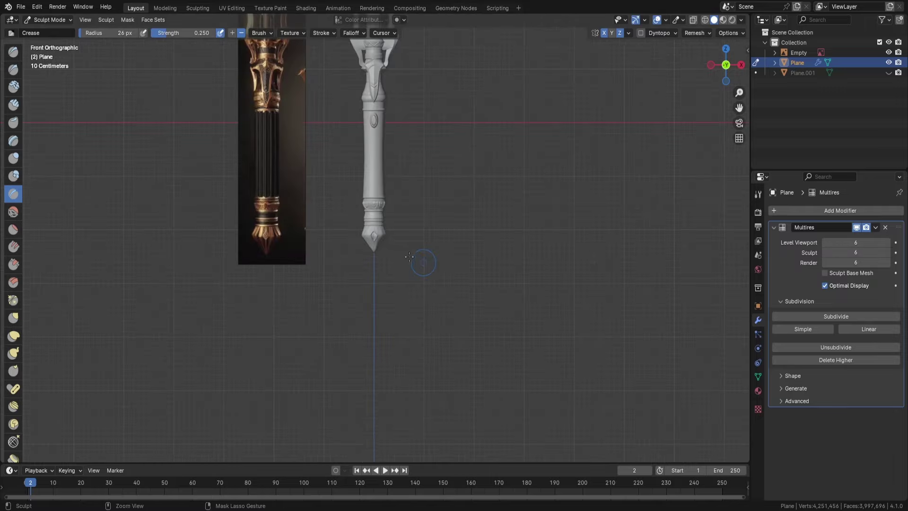
pyautogui.scroll(5, 410, 257)
pyautogui.moveTo(409, 257); pyautogui.dragTo(454, 239, button='middle')
pyautogui.scroll(5, 454, 239)
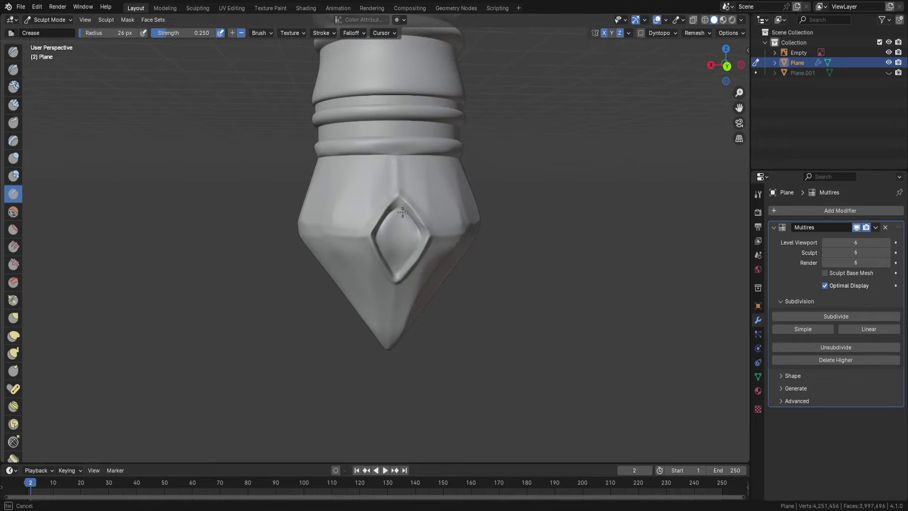
pyautogui.press('KP_1')
pyautogui.scroll(4, 345, 217)
# Try pulling the diamond's groove with Grab, undo it, and return to Draw at 30 px
pyautogui.press('g')
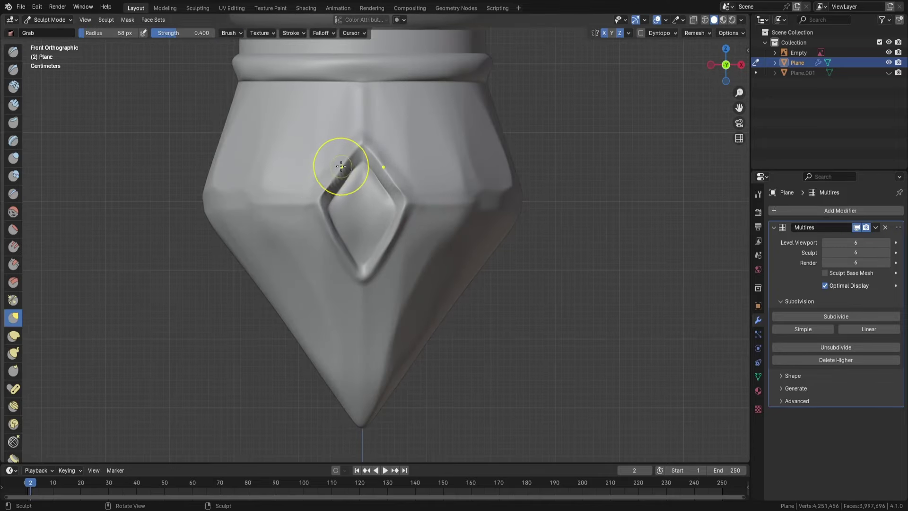
pyautogui.moveTo(343, 255); pyautogui.dragTo(354, 272)
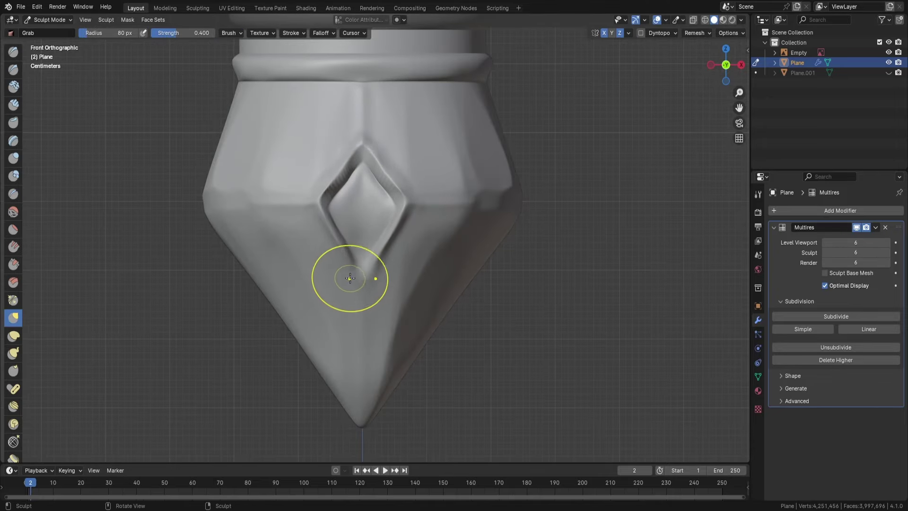
pyautogui.press('f')
pyautogui.click(347, 182)
pyautogui.hotkey('ctrl', 'z')
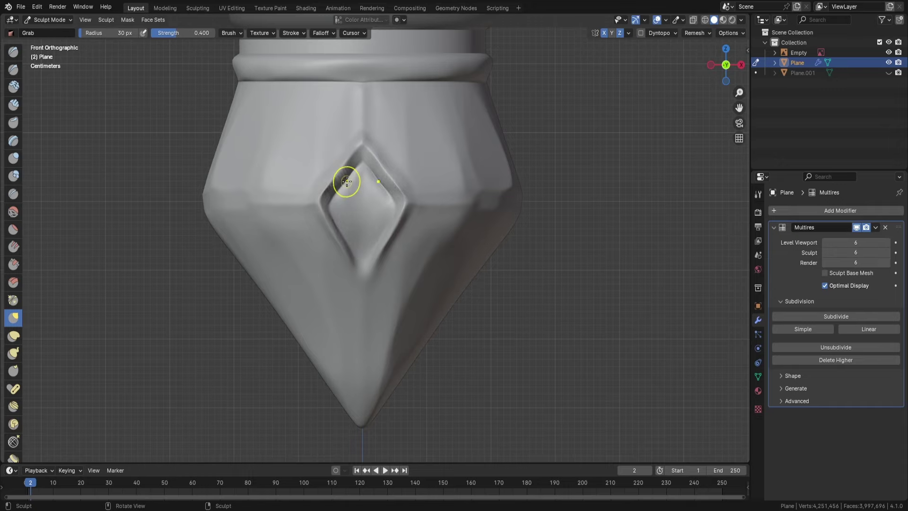
pyautogui.press('x')
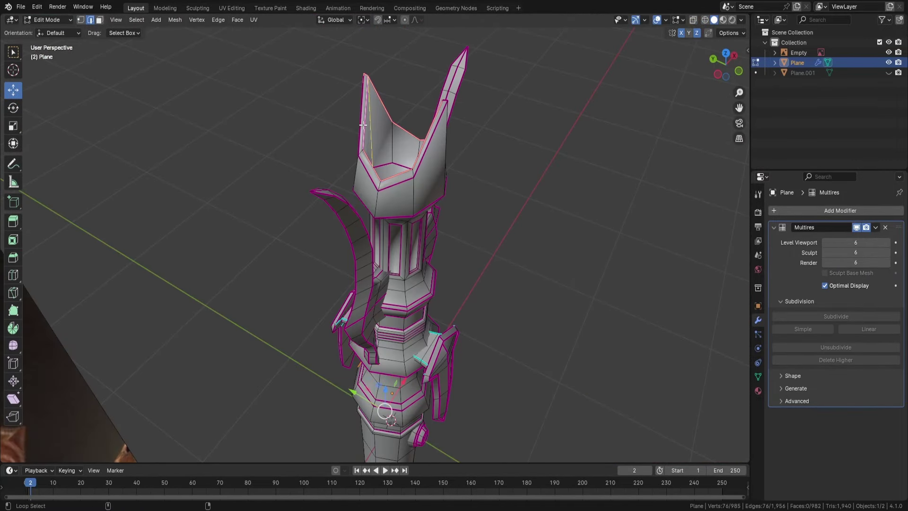
# Mark the selected edge loops, including those at the staff end, as UV seams
pyautogui.hotkey('ctrl', 'e')
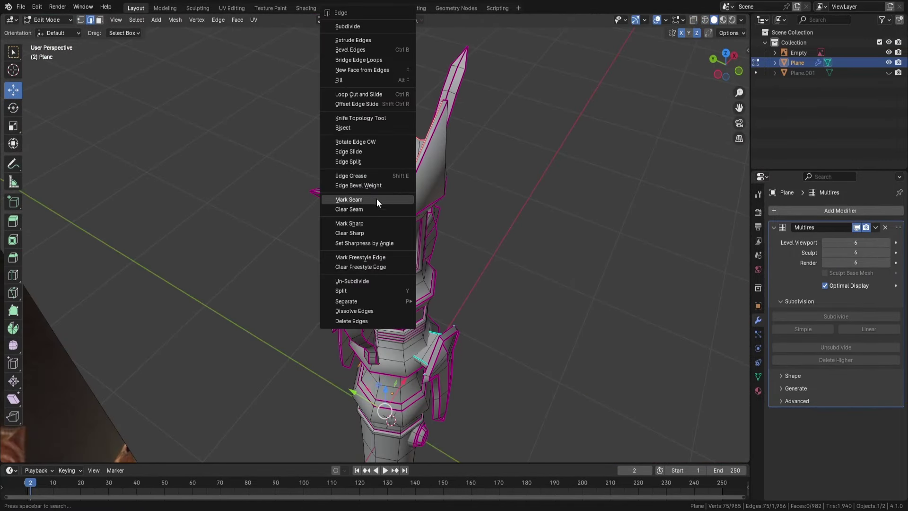
pyautogui.click(376, 199)
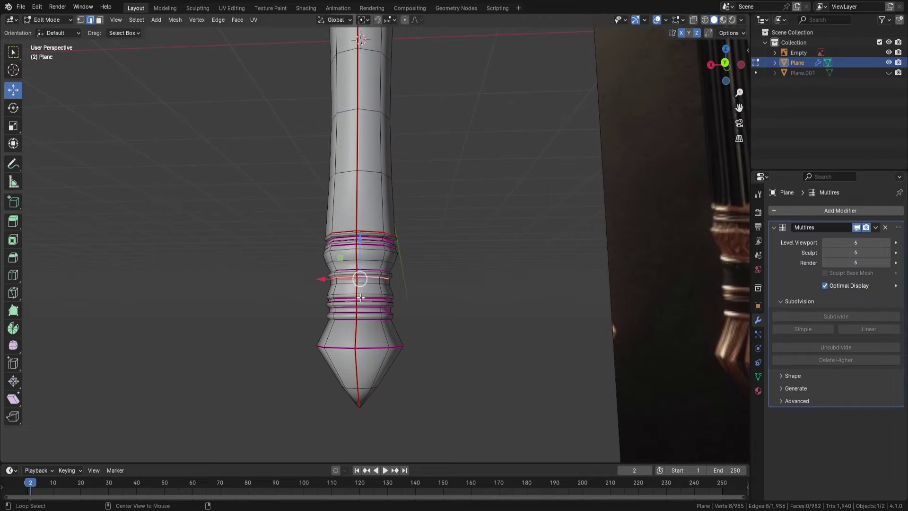
pyautogui.press('KP_1')
pyautogui.scroll(3, 379, 213)
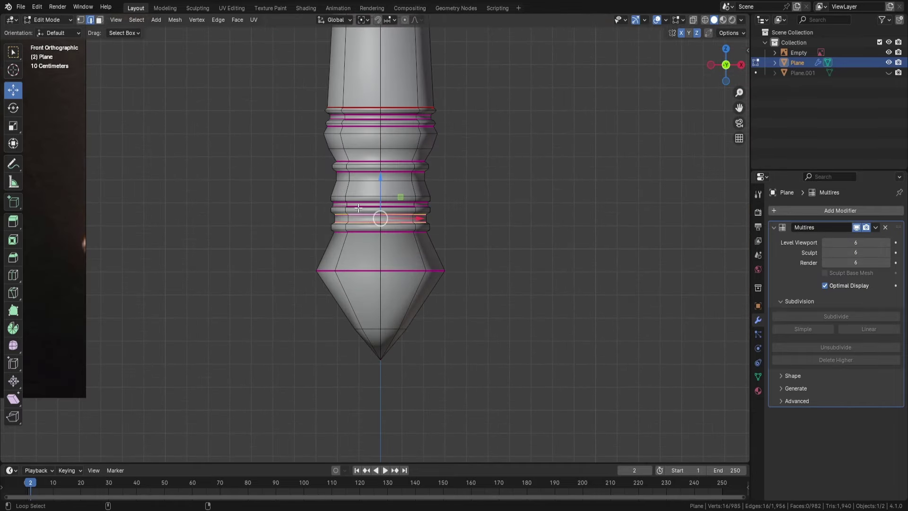
pyautogui.hotkey('ctrl', 'e')
pyautogui.click(323, 247)
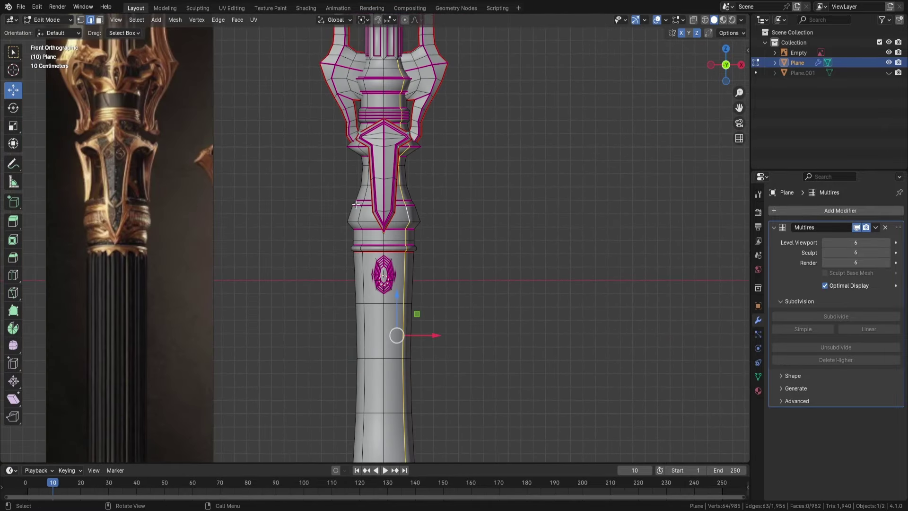
# Mark a seam on an edge loop of the staff's upper part, then undo it
pyautogui.keyDown('alt'); pyautogui.click(362, 200); pyautogui.keyUp('alt')
pyautogui.hotkey('ctrl', 'e')
pyautogui.click(386, 160)
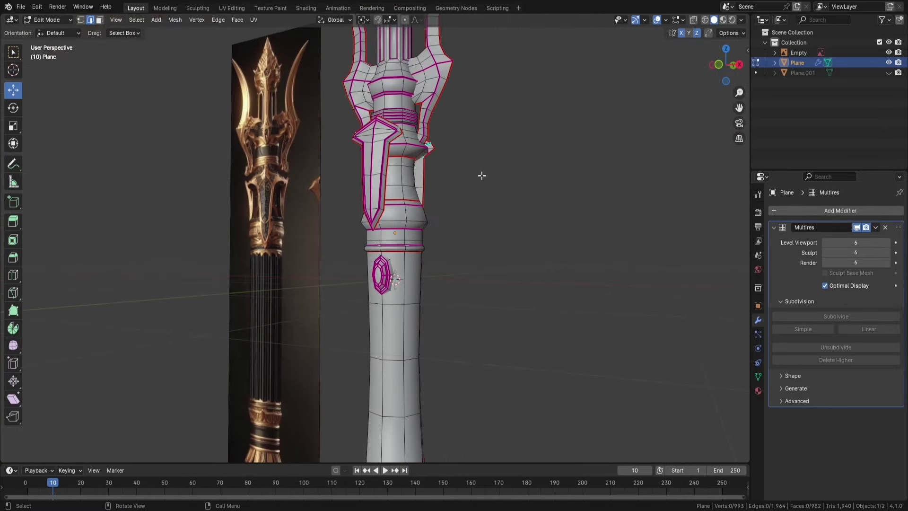
pyautogui.moveTo(448, 163); pyautogui.dragTo(385, 148, button='middle')
pyautogui.scroll(2, 385, 148)
pyautogui.hotkey('ctrl', 'z')
pyautogui.scroll(2, 359, 132)
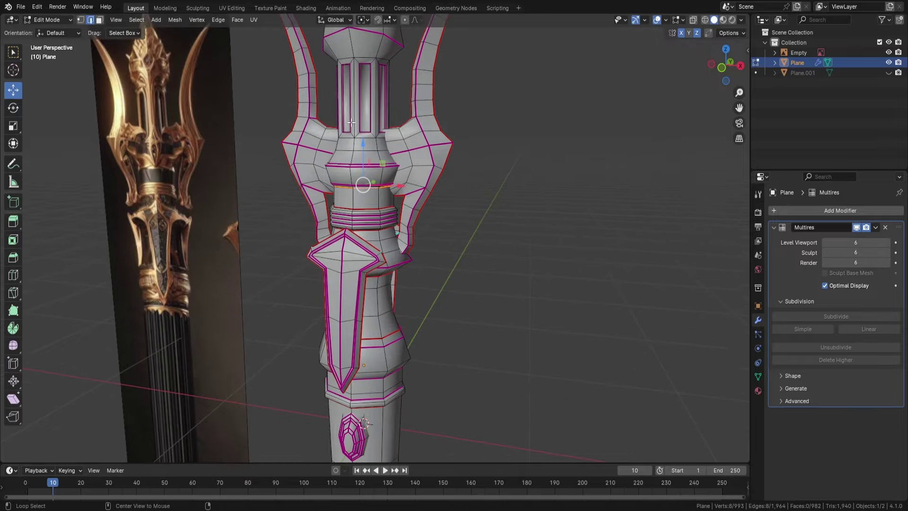
# Select a 12-edge loop on the staff and an edge loop on the prongs
pyautogui.moveTo(416, 119); pyautogui.dragTo(353, 126, button='middle')
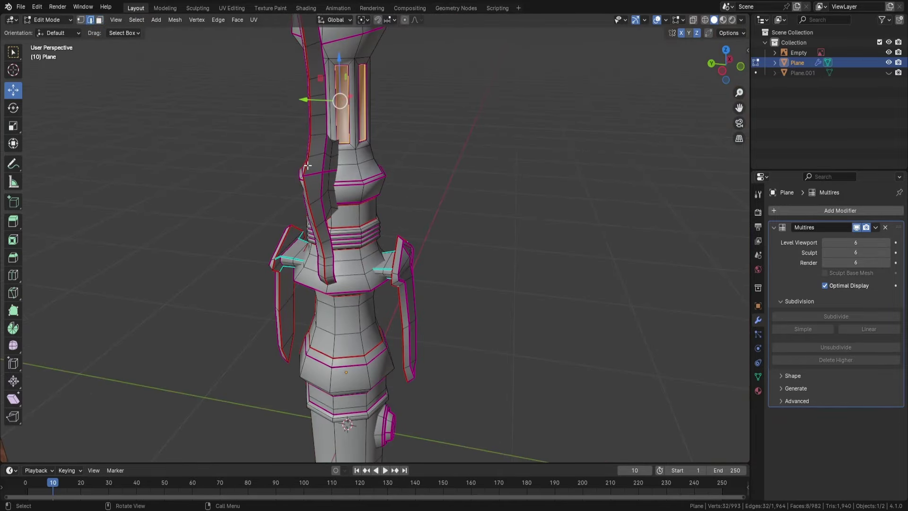
pyautogui.moveTo(308, 165)
pyautogui.mouseDown(button='middle')
pyautogui.moveTo(331, 156)
pyautogui.moveTo(284, 151)
pyautogui.moveTo(213, 166)
pyautogui.mouseUp(button='middle')
pyautogui.scroll(-2, 331, 156)
pyautogui.scroll(4, 347, 142)
pyautogui.keyDown('alt'); pyautogui.click(346, 141); pyautogui.keyUp('alt')
pyautogui.scroll(3, 199, 175)
pyautogui.keyDown('alt'); pyautogui.keyDown('shift'); pyautogui.click(185, 178); pyautogui.keyUp('shift'); pyautogui.keyUp('alt')
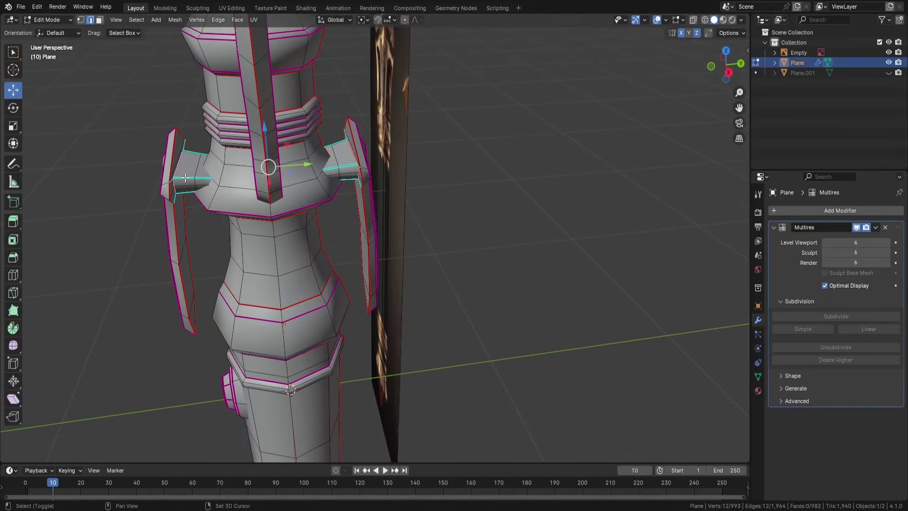
pyautogui.hotkey('ctrl', 'e')
pyautogui.press('Escape')
# Turn on X-ray, add the prong-joint loop, and select the whole mesh for unwrapping
pyautogui.hotkey('alt', 'z')
pyautogui.hotkey('ctrl', 'e')
pyautogui.press('Escape')
pyautogui.keyDown('alt'); pyautogui.keyDown('shift'); pyautogui.click(224, 220); pyautogui.keyUp('shift'); pyautogui.keyUp('alt')
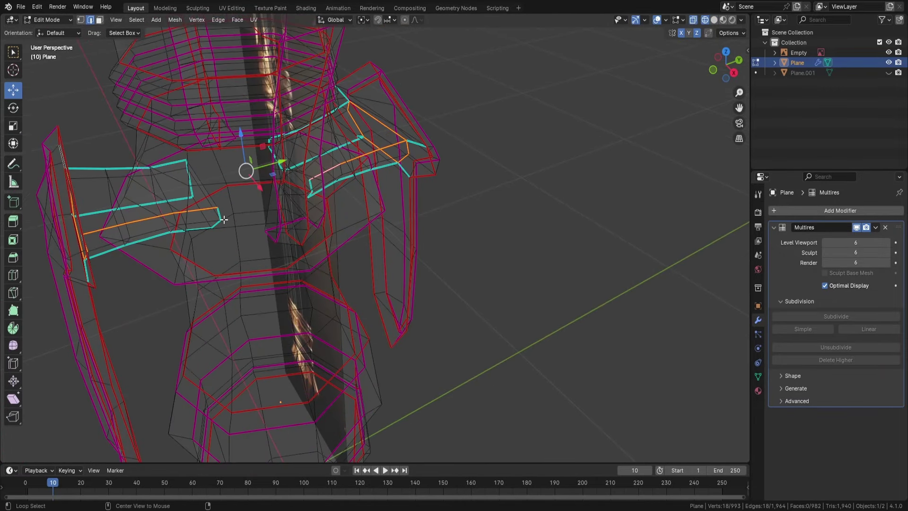
pyautogui.moveTo(284, 175); pyautogui.dragTo(502, 200, button='middle')
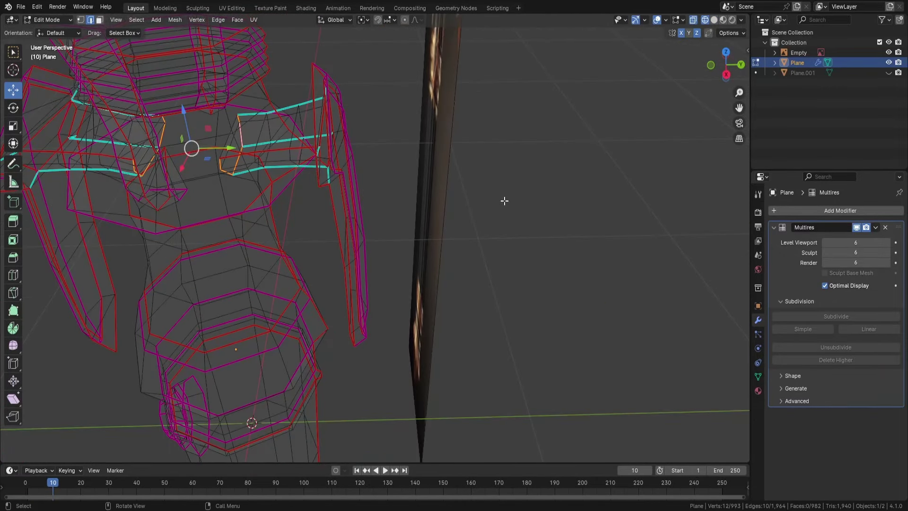
pyautogui.scroll(-5, 458, 189)
pyautogui.hotkey('alt', 'a')
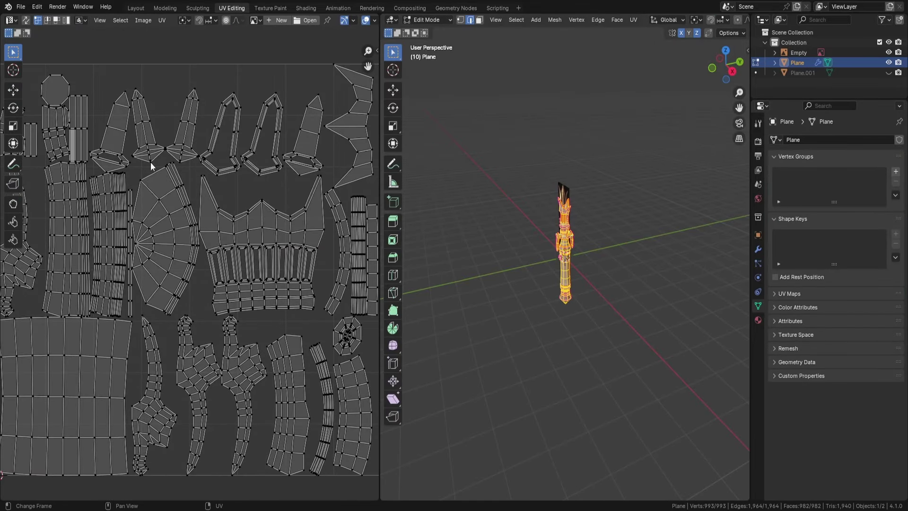
# Move the two long curved UV islands out of the texture square
pyautogui.press('Home')
pyautogui.press('a')
pyautogui.scroll(2, 268, 223)
pyautogui.click(213, 320)
pyautogui.click(248, 318)
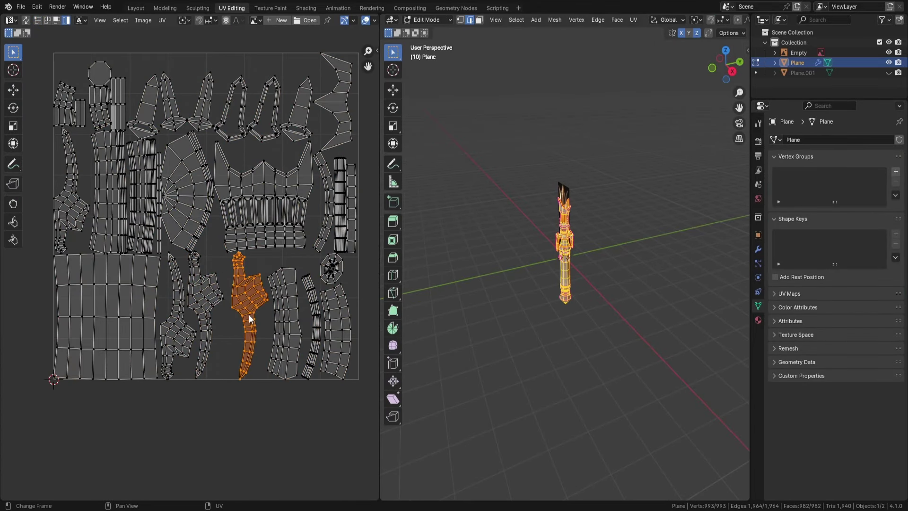
pyautogui.press('g')
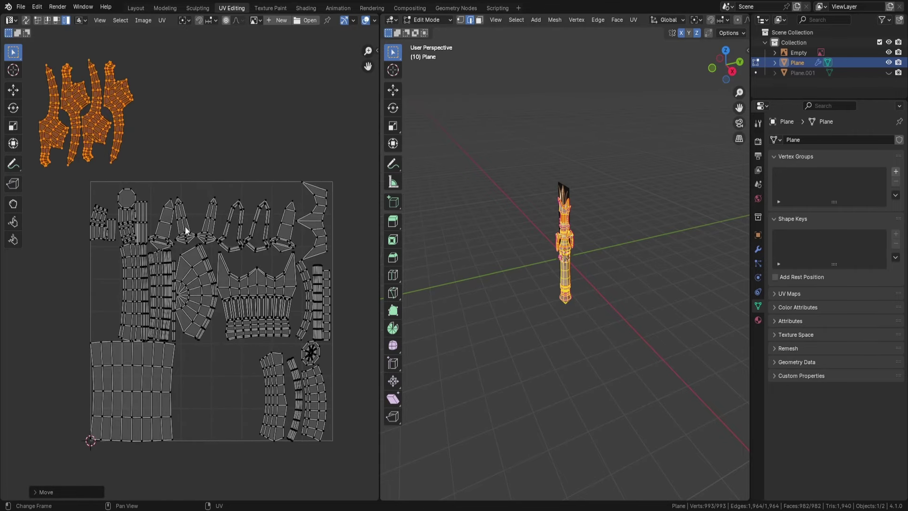
pyautogui.click(214, 132)
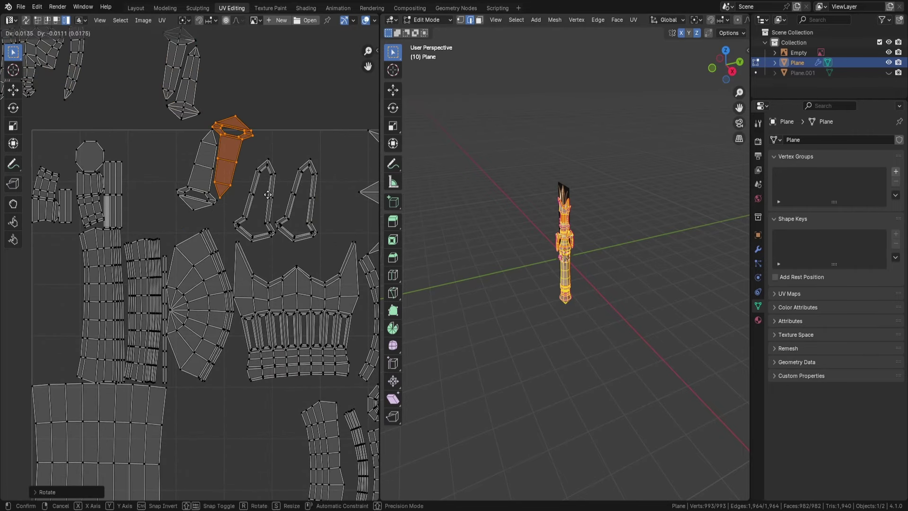
# Set the pointed tip and looped islands above the square, then select the packed islands
pyautogui.click(272, 189)
pyautogui.click(296, 199)
pyautogui.press('g')
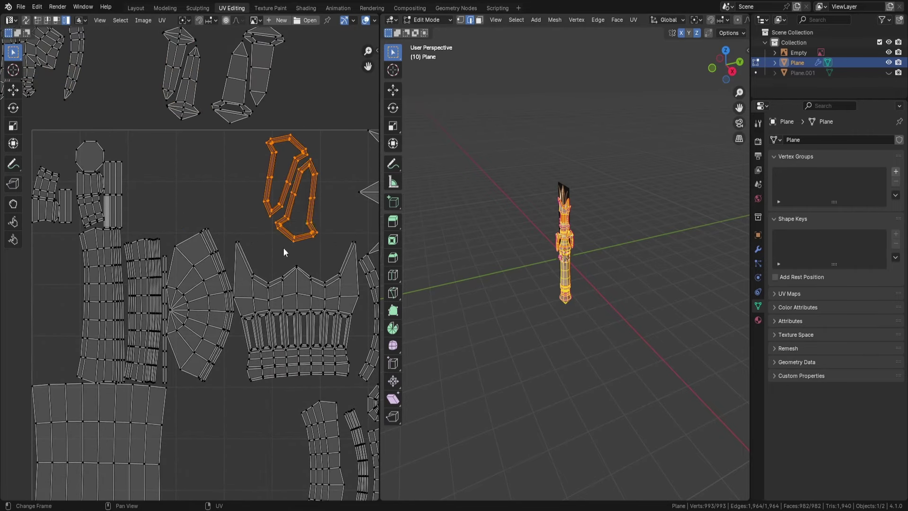
pyautogui.click(308, 94)
pyautogui.scroll(-2, 174, 240)
pyautogui.moveTo(118, 374); pyautogui.dragTo(325, 192)
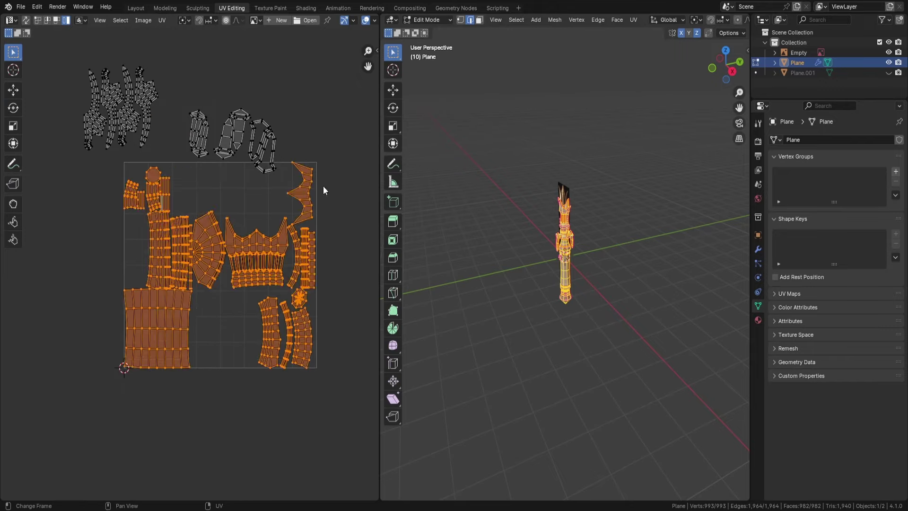
# Shrink the set-aside islands and place them in the square's lower-left corner
pyautogui.press('g')
pyautogui.click(158, 202)
pyautogui.press('s')
pyautogui.click(198, 413)
pyautogui.press('g')
pyautogui.click(231, 135)
pyautogui.press('g')
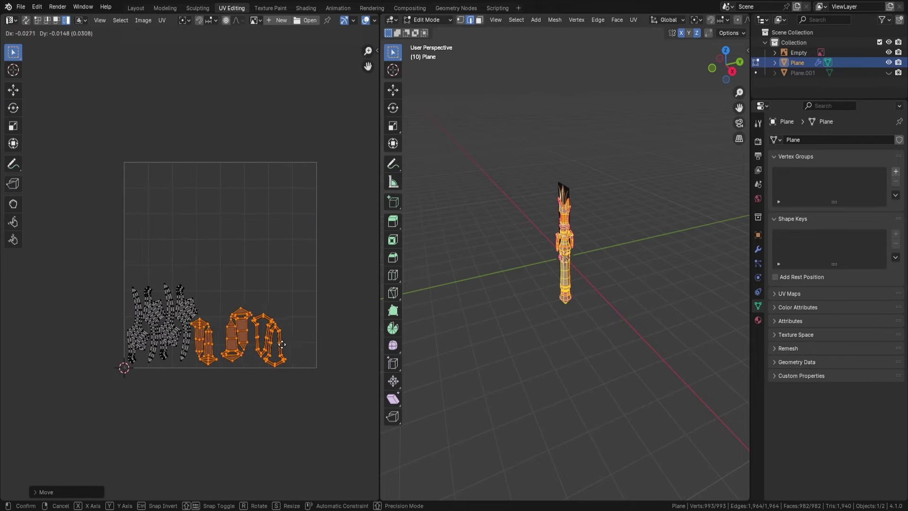
pyautogui.click(241, 409)
# Rotate an island and place it beside the lower-left group
pyautogui.scroll(2, 241, 410)
pyautogui.press('r')
pyautogui.click(245, 409)
pyautogui.press('g')
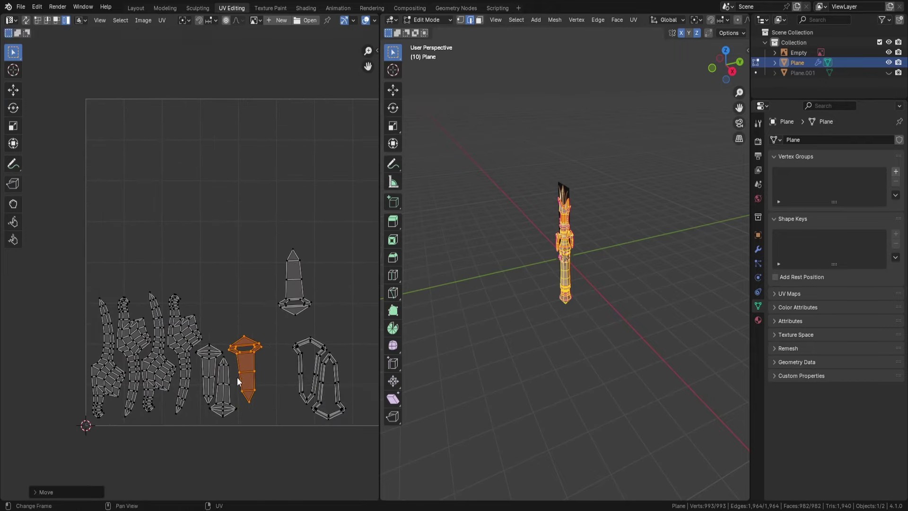
pyautogui.click(267, 392)
pyautogui.click(322, 385)
# Bring the large grid island and a strip island into the square, strip left of grid
pyautogui.scroll(-4, 324, 396)
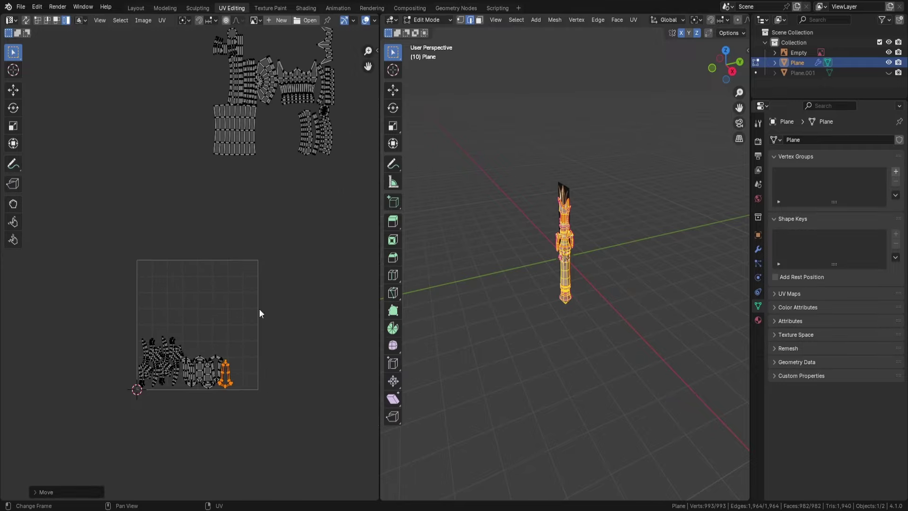
pyautogui.moveTo(288, 158); pyautogui.dragTo(288, 316)
pyautogui.moveTo(236, 85); pyautogui.dragTo(209, 288)
pyautogui.scroll(4, 306, 309)
pyautogui.scroll(-2, 306, 309)
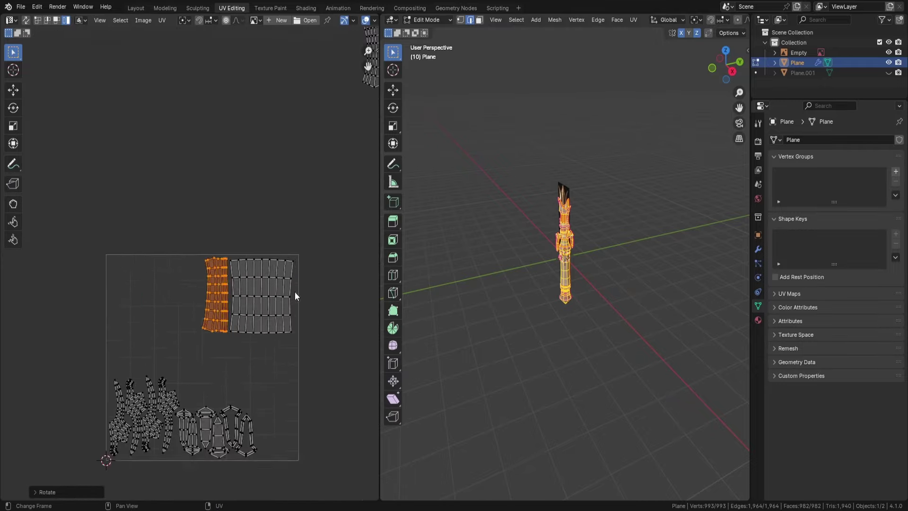
pyautogui.press('g')
pyautogui.scroll(-3, 283, 237)
pyautogui.scroll(5, 201, 260)
pyautogui.click(201, 260)
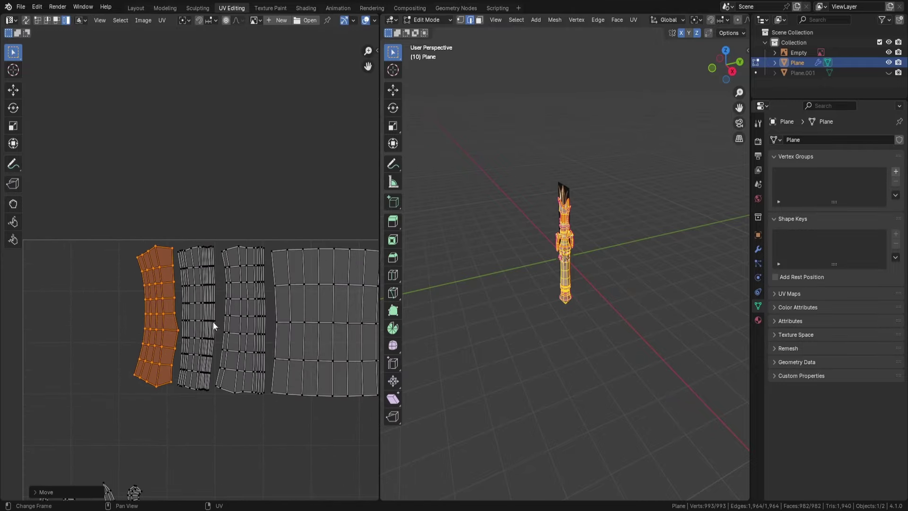
# Place the thin curved strip in the upper cluster and position the banded crown island
pyautogui.scroll(-3, 213, 325)
pyautogui.scroll(3, 151, 294)
pyautogui.scroll(2, 235, 226)
pyautogui.press('g')
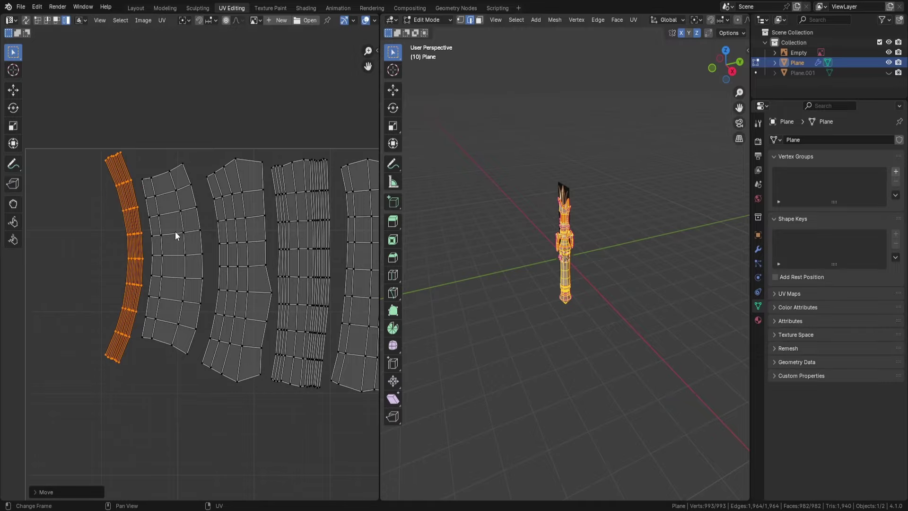
pyautogui.scroll(-4, 284, 152)
pyautogui.scroll(2, 142, 263)
pyautogui.scroll(-2, 348, 84)
pyautogui.click(349, 84)
pyautogui.scroll(3, 349, 84)
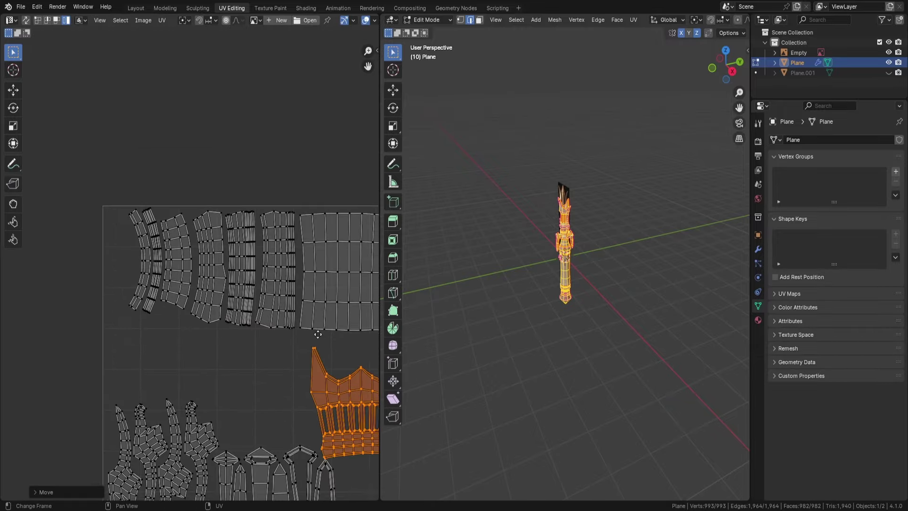
pyautogui.press('g')
pyautogui.click(325, 310)
# Select the octagonal island's rings and move them into the grid
pyautogui.scroll(-3, 248, 307)
pyautogui.scroll(4, 247, 306)
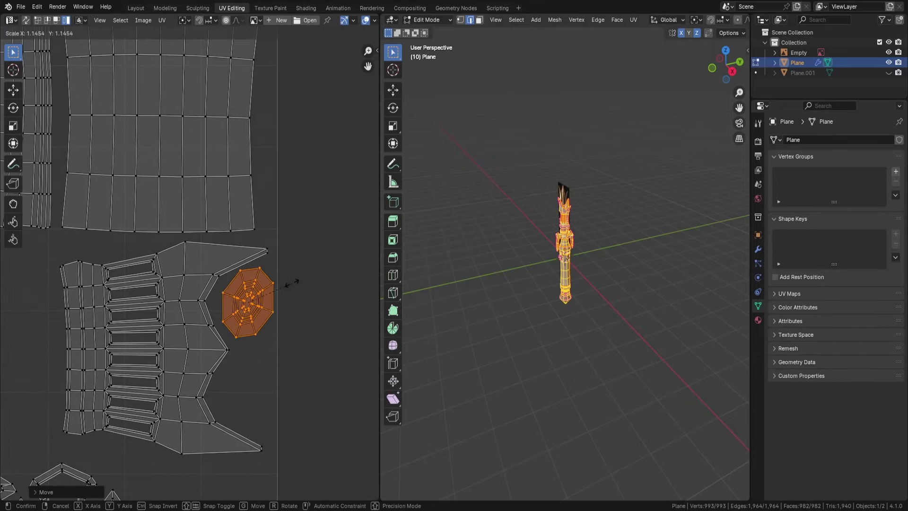
pyautogui.scroll(2, 283, 279)
pyautogui.keyDown('alt'); pyautogui.click(225, 274); pyautogui.keyUp('alt')
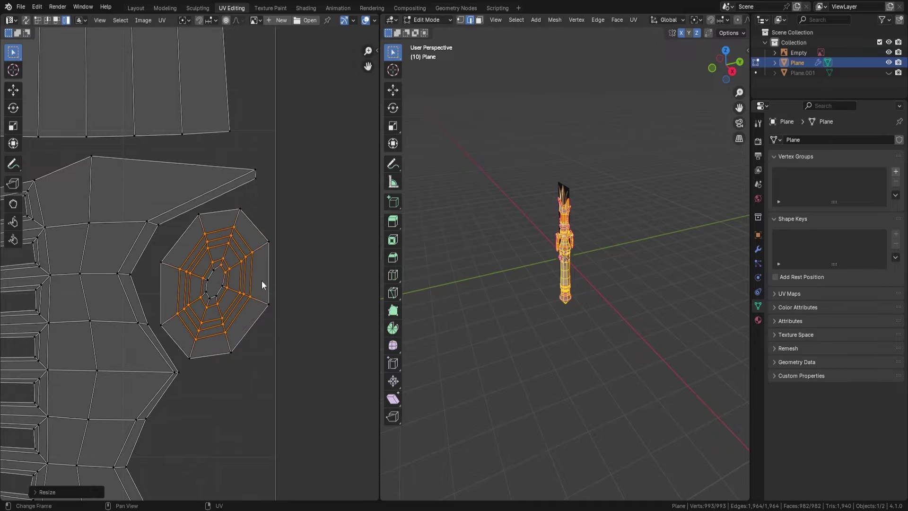
pyautogui.keyDown('alt'); pyautogui.click(228, 270); pyautogui.keyUp('alt')
pyautogui.scroll(-5, 227, 276)
pyautogui.press('g')
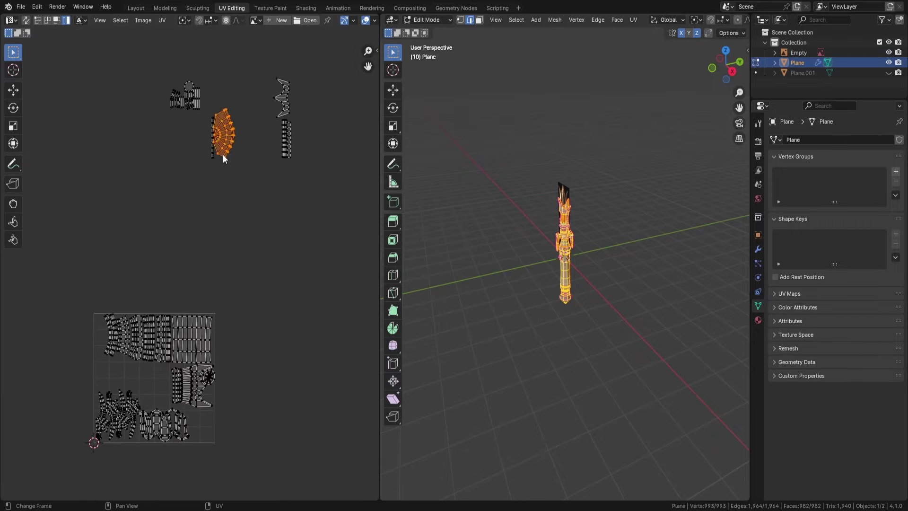
# Scale the fan-shaped island smaller and set it into the layout
pyautogui.click(203, 314)
pyautogui.press('s')
pyautogui.click(199, 85)
pyautogui.scroll(-3, 199, 85)
pyautogui.scroll(3, 199, 85)
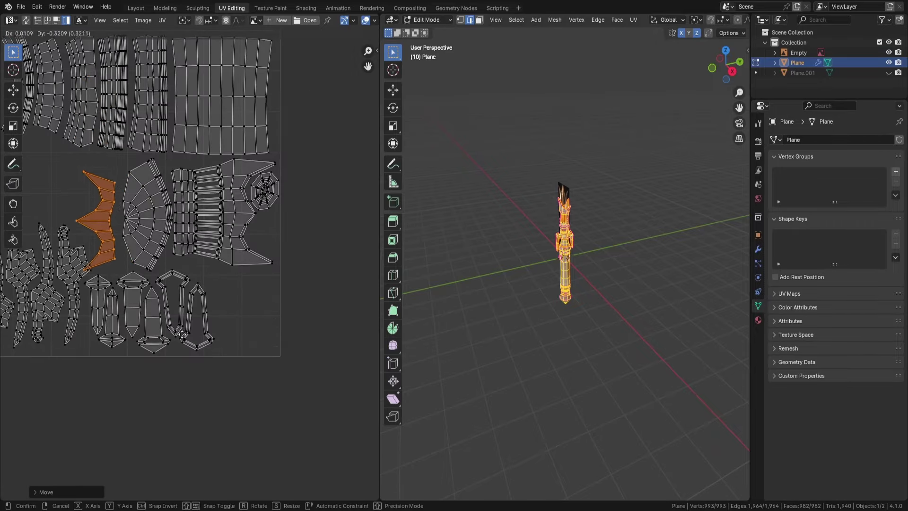
pyautogui.scroll(-3, 253, 237)
pyautogui.click(322, 73)
# Resize the vertical strip island and place it beside the other islands
pyautogui.press('g')
pyautogui.click(90, 370)
pyautogui.scroll(2, 102, 336)
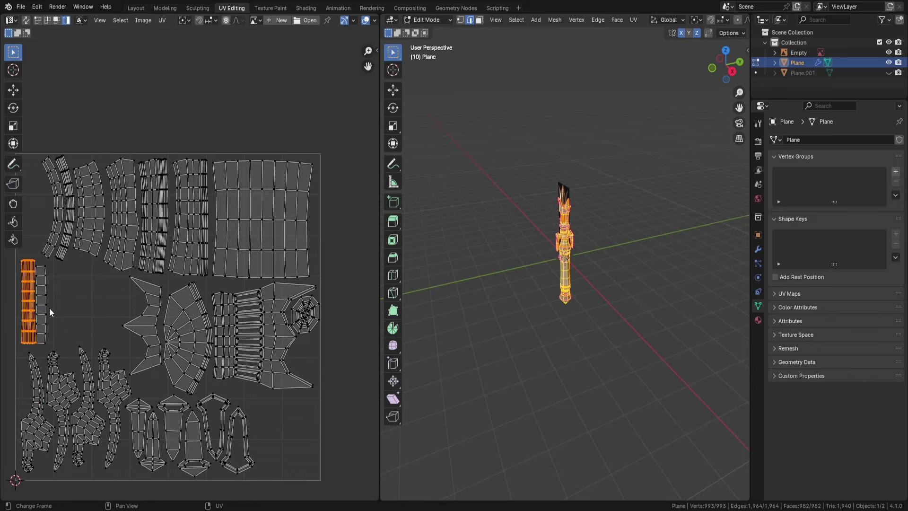
pyautogui.press('s')
pyautogui.click(81, 308)
pyautogui.scroll(-3, 91, 273)
pyautogui.scroll(-1, 266, 160)
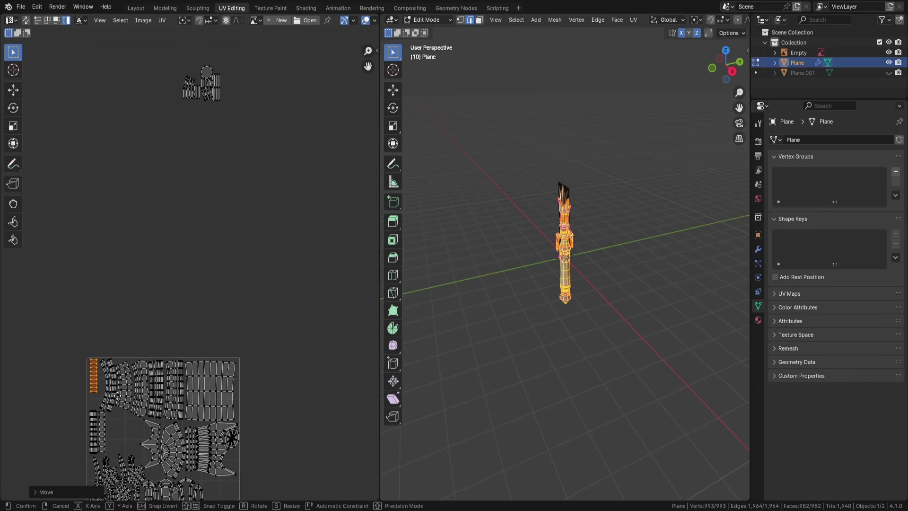
pyautogui.click(200, 83)
# Select the small grid patch island, keeping it upright after a cancelled rotation
pyautogui.scroll(3, 201, 189)
pyautogui.click(208, 303)
pyautogui.press('r')
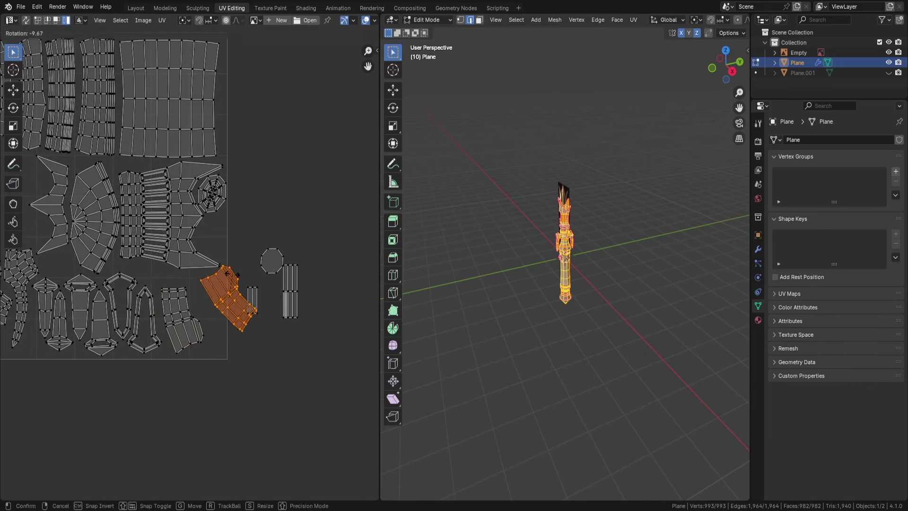
pyautogui.rightClick(234, 309)
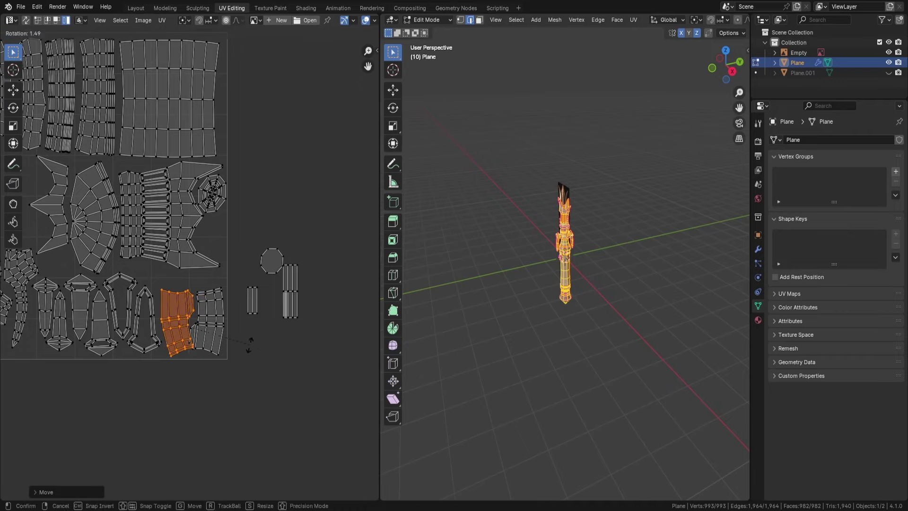
pyautogui.rightClick(233, 310)
# Enlarge one strip island about twice, then shrink the loose strip group to pack it
pyautogui.click(288, 319)
pyautogui.press('s')
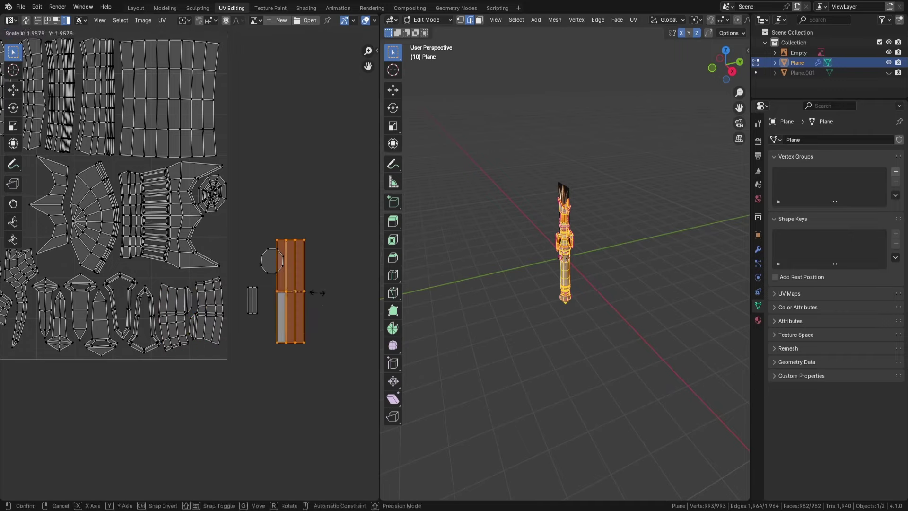
pyautogui.click(347, 367)
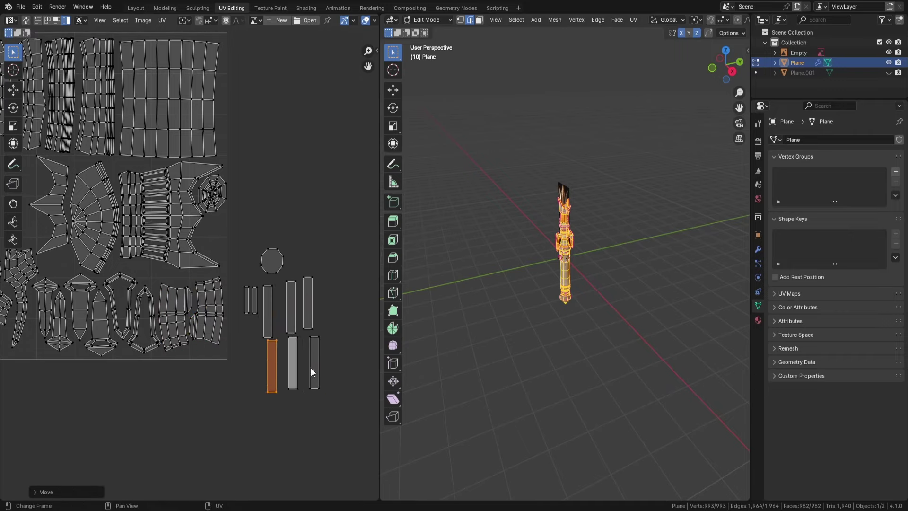
pyautogui.moveTo(310, 367); pyautogui.dragTo(238, 275)
pyautogui.press('s')
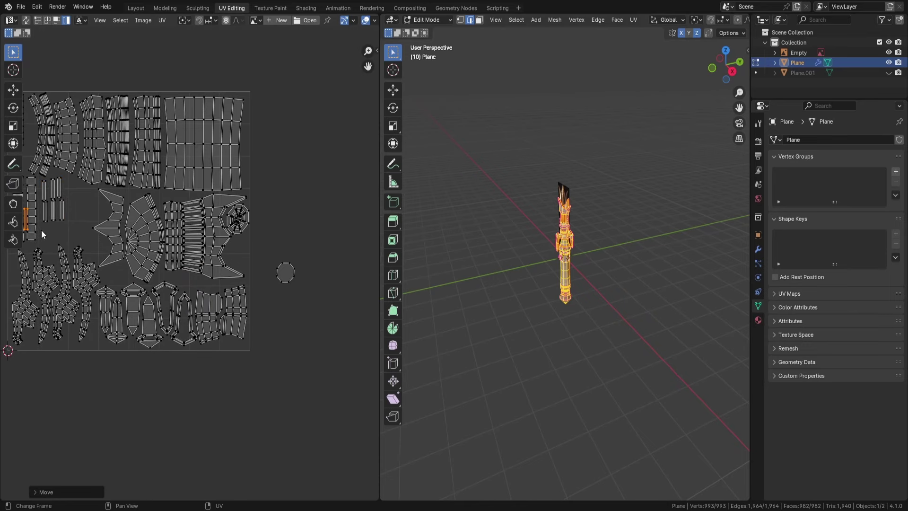
# Slot the individual strip islands into the gaps of the packed column
pyautogui.scroll(4, 42, 234)
pyautogui.click(118, 227)
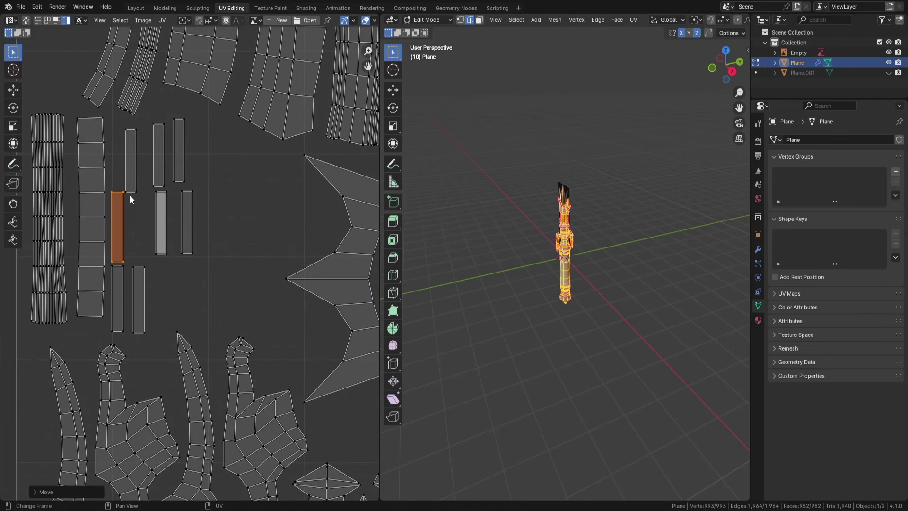
pyautogui.moveTo(131, 199); pyautogui.dragTo(133, 127)
pyautogui.moveTo(161, 222); pyautogui.dragTo(135, 223)
pyautogui.moveTo(139, 299); pyautogui.dragTo(133, 300)
pyautogui.click(179, 175)
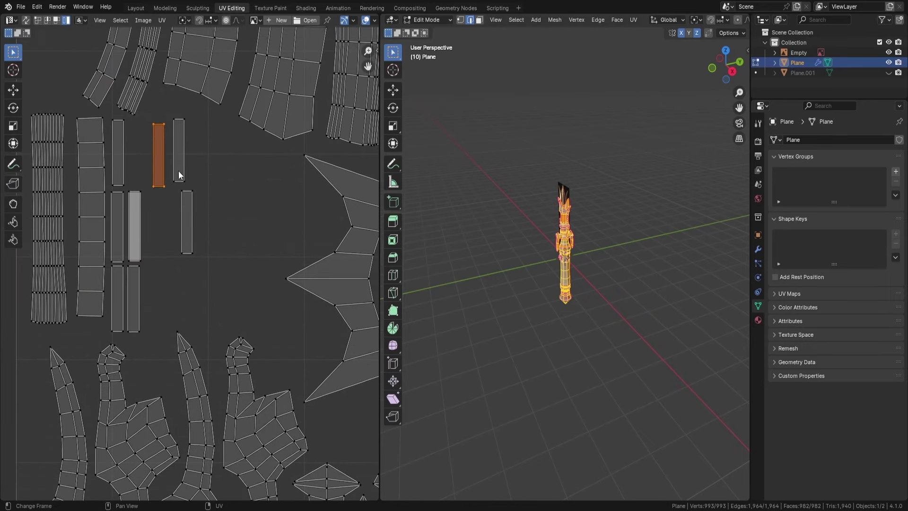
pyautogui.moveTo(179, 175); pyautogui.dragTo(197, 225)
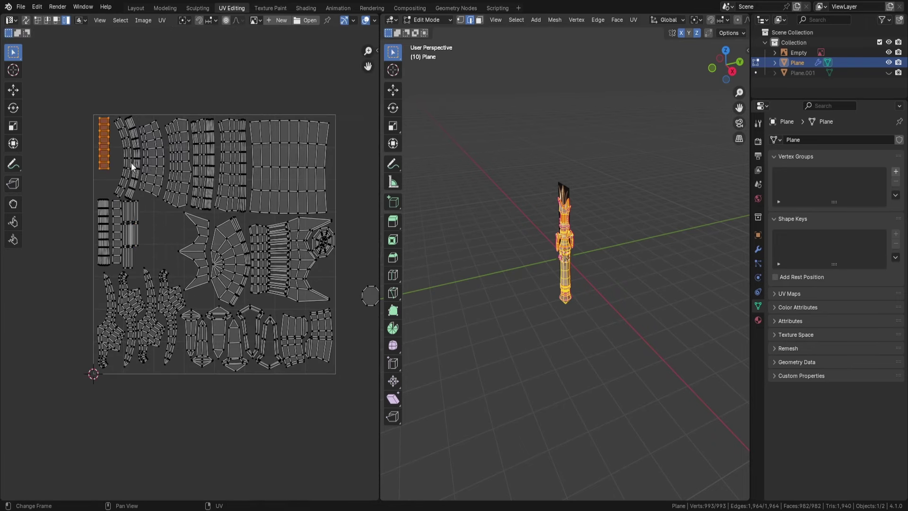
# Move the circle island inside the square and save the project
pyautogui.moveTo(359, 290); pyautogui.dragTo(297, 263, button='middle')
pyautogui.click(309, 268)
pyautogui.press('g')
pyautogui.hotkey('ctrl', 's')
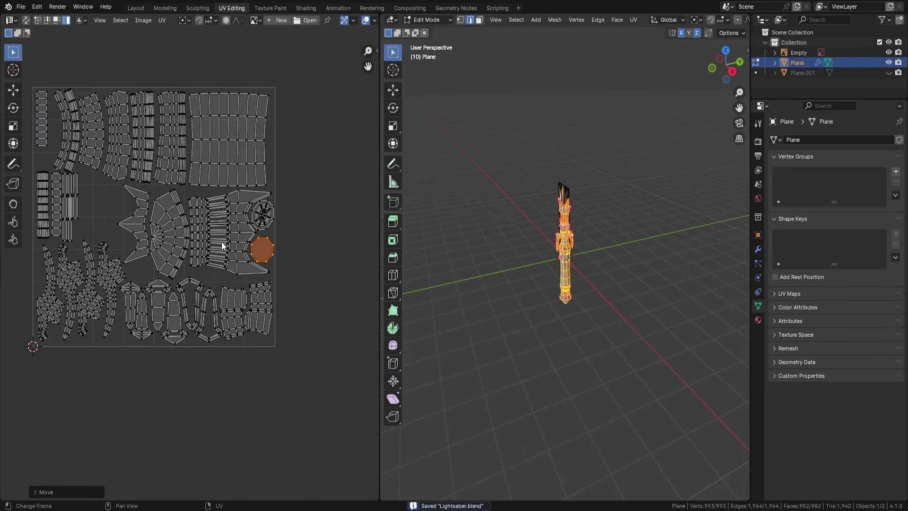
# Rotate the star-shaped island and place the long curved island in the lower-left area
pyautogui.click(142, 222)
pyautogui.press('r')
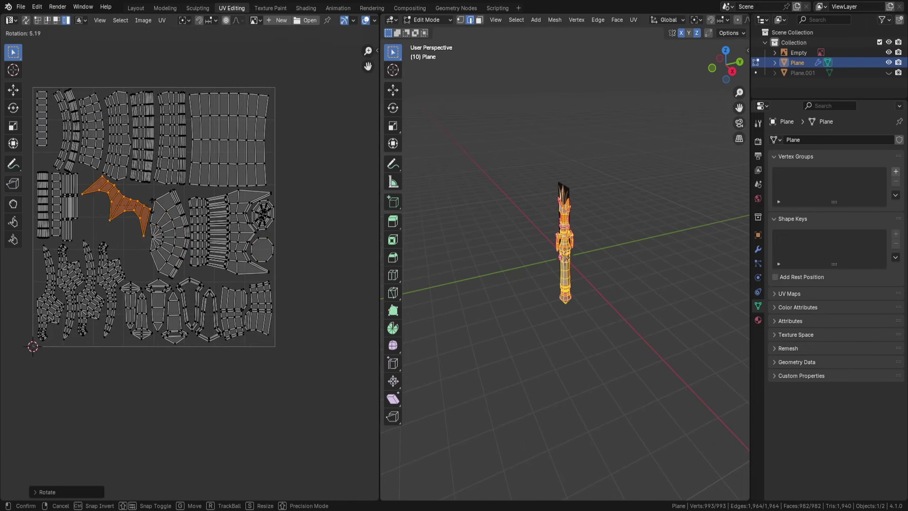
pyautogui.click(152, 199)
pyautogui.click(166, 231)
pyautogui.click(114, 208)
pyautogui.press('r')
pyautogui.click(111, 284)
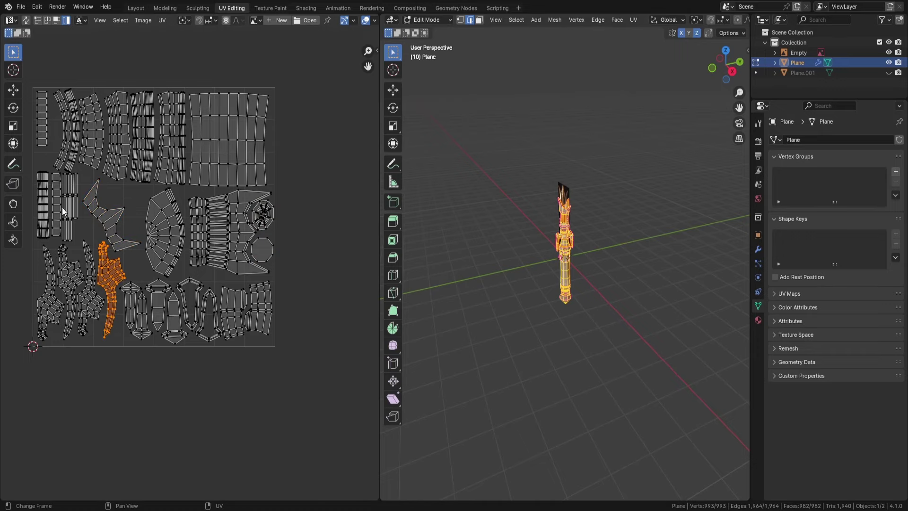
# Return to the Modeling workspace with the trident in Object Mode
pyautogui.press('a')
pyautogui.scroll(2, 141, 189)
pyautogui.click(144, 190)
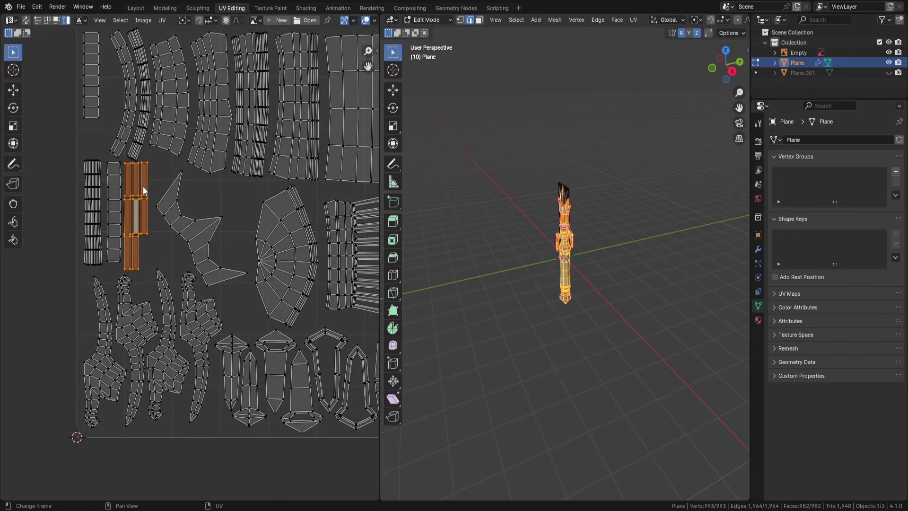
pyautogui.click(159, 8)
pyautogui.press('Tab')
# Duplicate the trident mesh in place from the front view
pyautogui.press('KP_1')
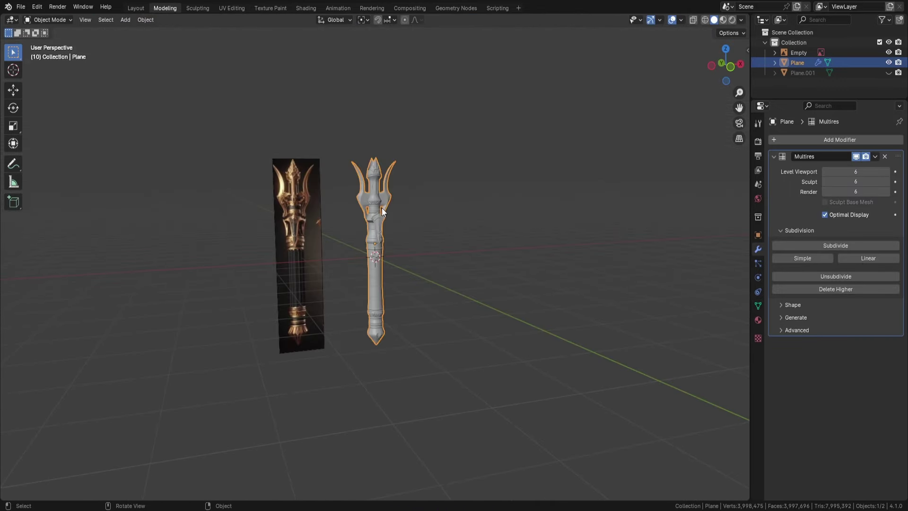
pyautogui.hotkey('shift', 'd')
pyautogui.rightClick(405, 188)
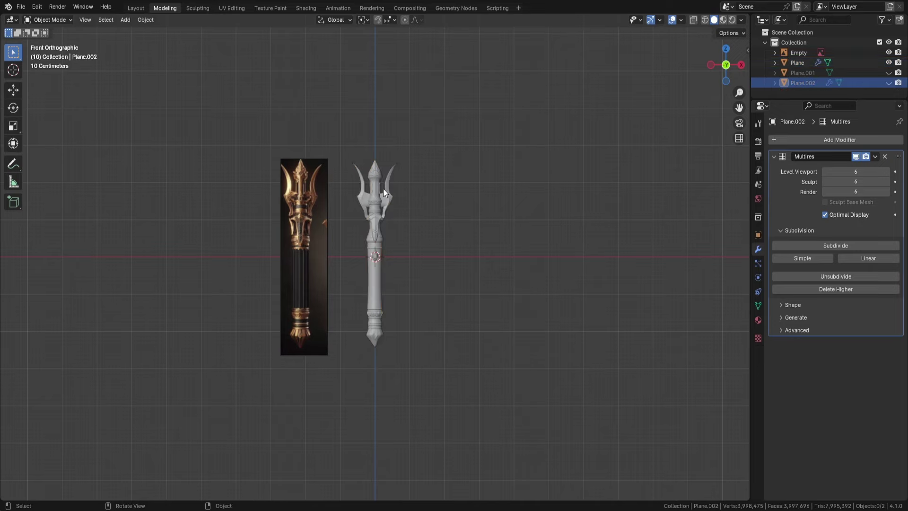
pyautogui.click(20, 6)
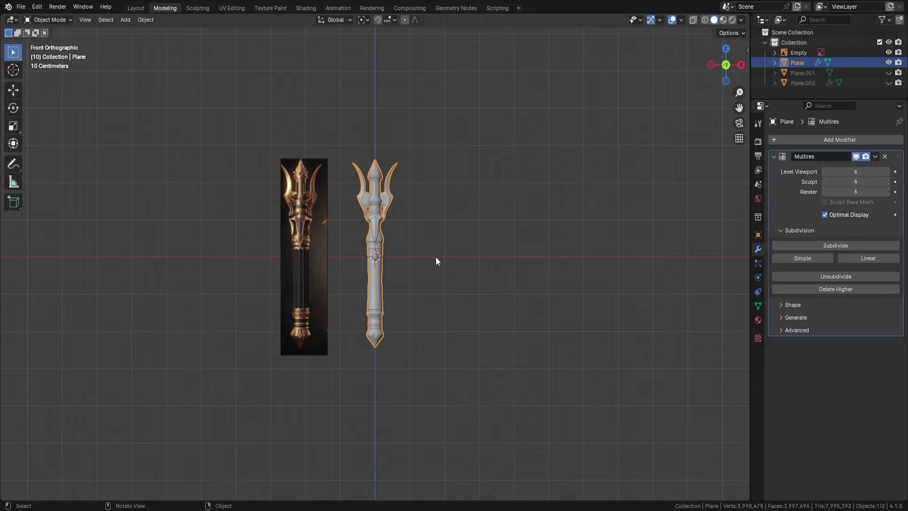
# Set the Multires viewport level to 1 and save the blend file
pyautogui.scroll(6, 412, 235)
pyautogui.moveTo(407, 239)
pyautogui.mouseDown(button='middle')
pyautogui.moveTo(593, 159)
pyautogui.moveTo(410, 200)
pyautogui.mouseUp(button='middle')
pyautogui.scroll(-5, 412, 235)
pyautogui.hotkey('ctrl', '1')
pyautogui.hotkey('ctrl', 's')
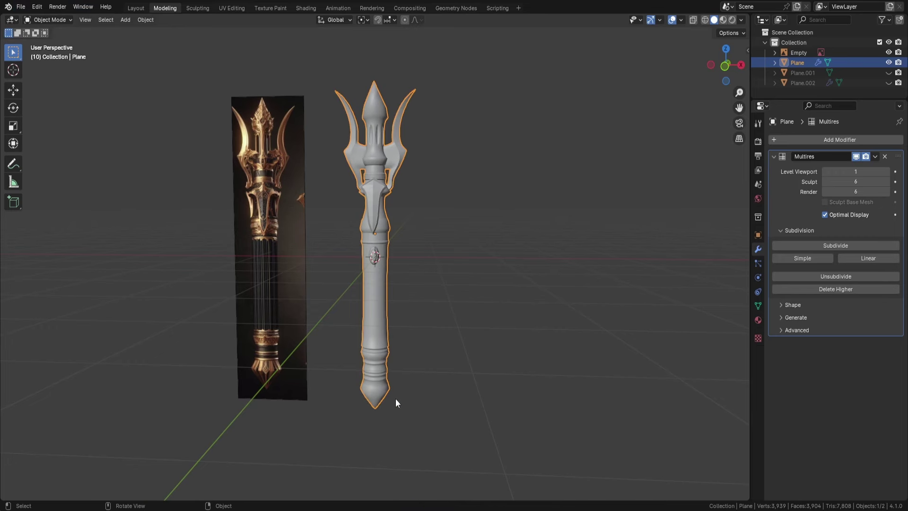
pyautogui.moveTo(395, 398); pyautogui.dragTo(419, 298, button='middle')
pyautogui.scroll(4, 419, 299)
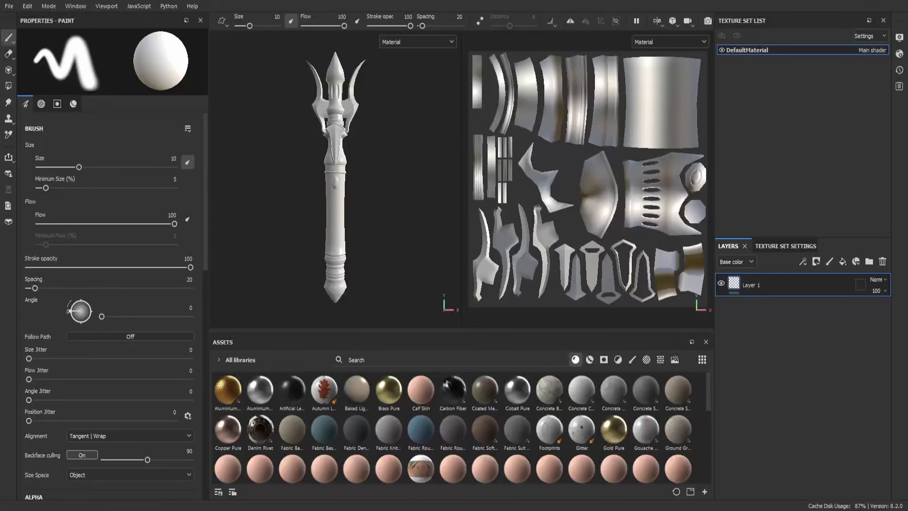
# Bake the staff's mesh maps from Texture Set Settings and preview the normal channel
pyautogui.click(785, 246)
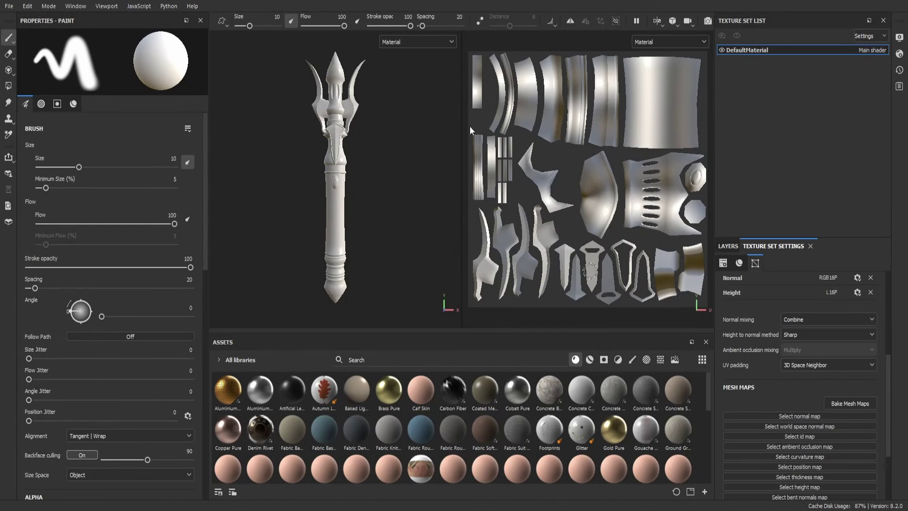
pyautogui.press('c')
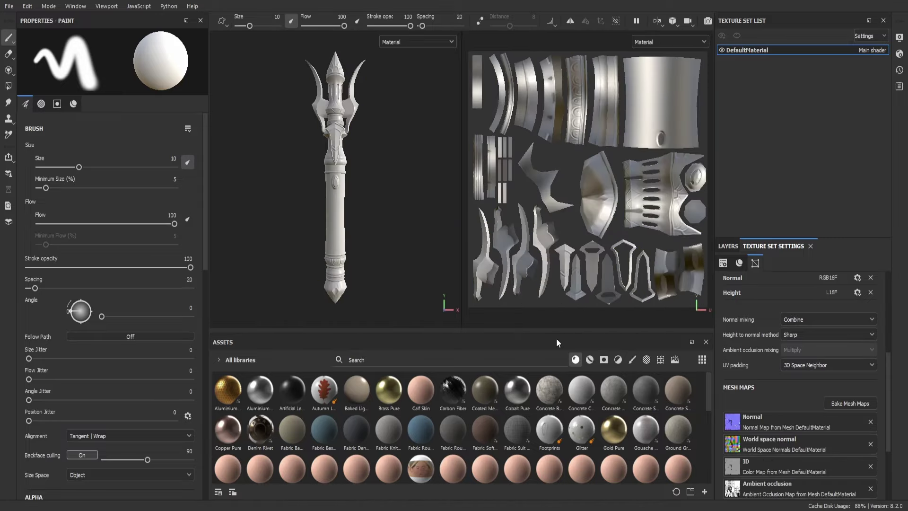
pyautogui.scroll(5, 395, 197)
pyautogui.scroll(5, 328, 210)
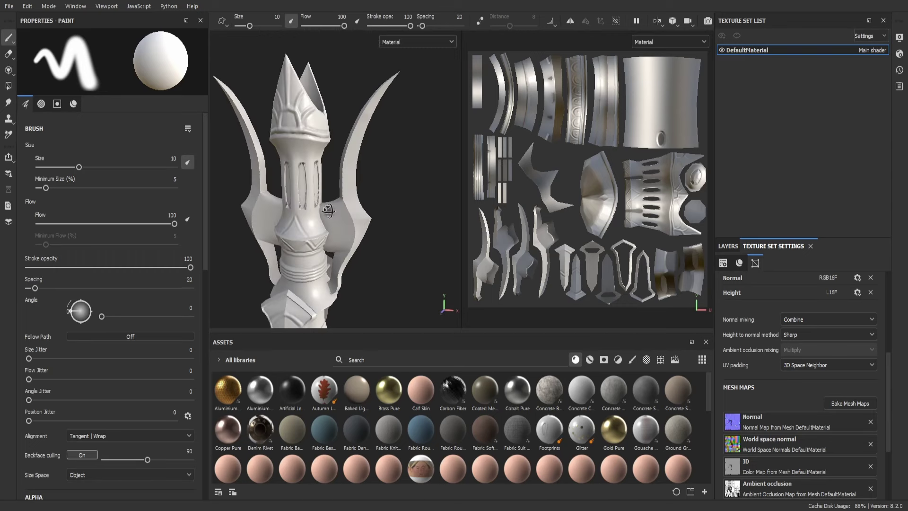
# Add a new dark fill layer above Layer 1 in the layer stack
pyautogui.press('f')
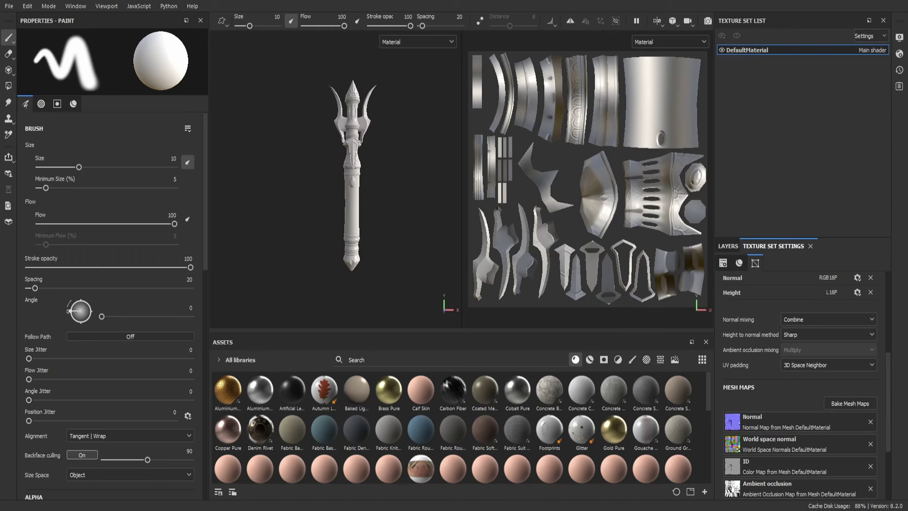
pyautogui.click(727, 246)
pyautogui.click(842, 261)
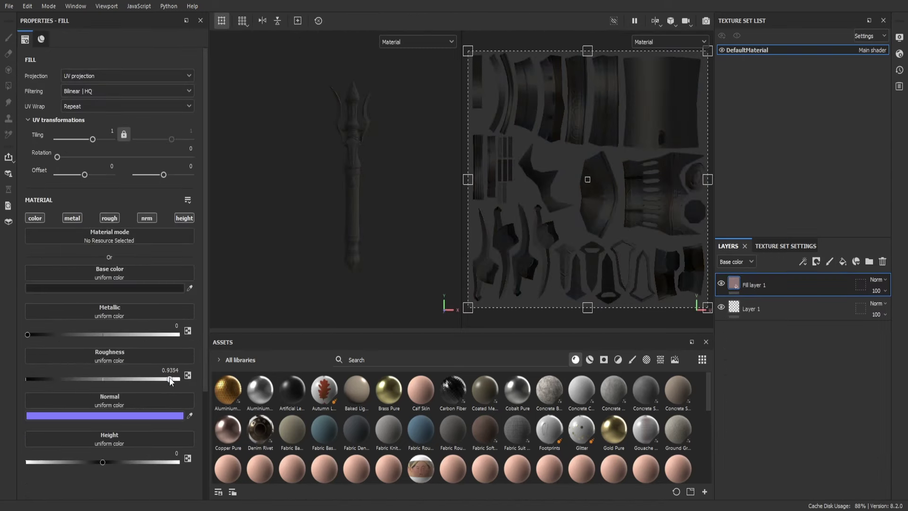
# Give Fill layer 1 a black mask with a 0.84 brush size for mask painting
pyautogui.click(9, 85)
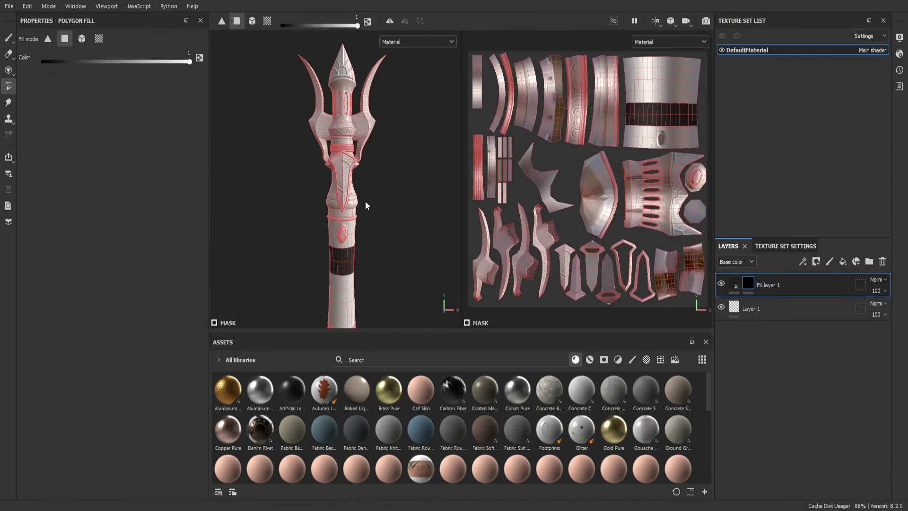
pyautogui.click(8, 86)
pyautogui.press('1')
pyautogui.keyDown('alt'); pyautogui.moveTo(408, 150); pyautogui.dragTo(378, 141); pyautogui.keyUp('alt')
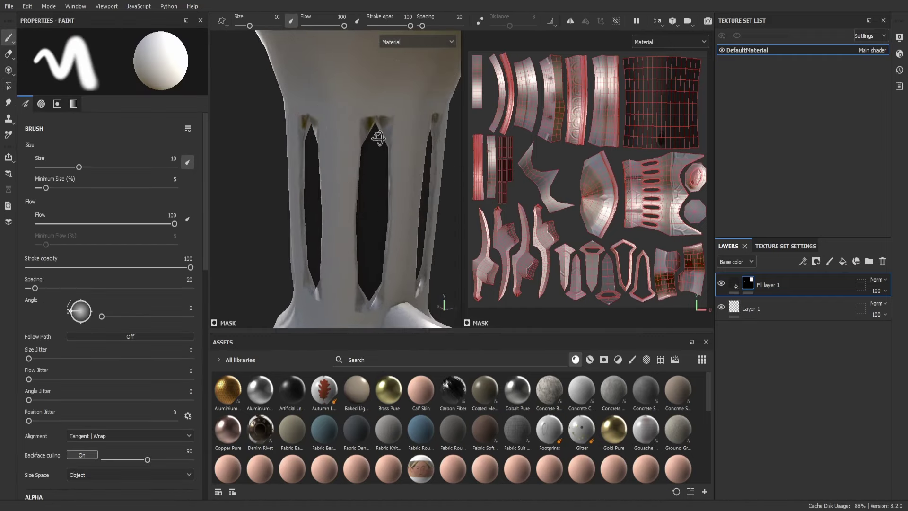
pyautogui.scroll(5, 331, 151)
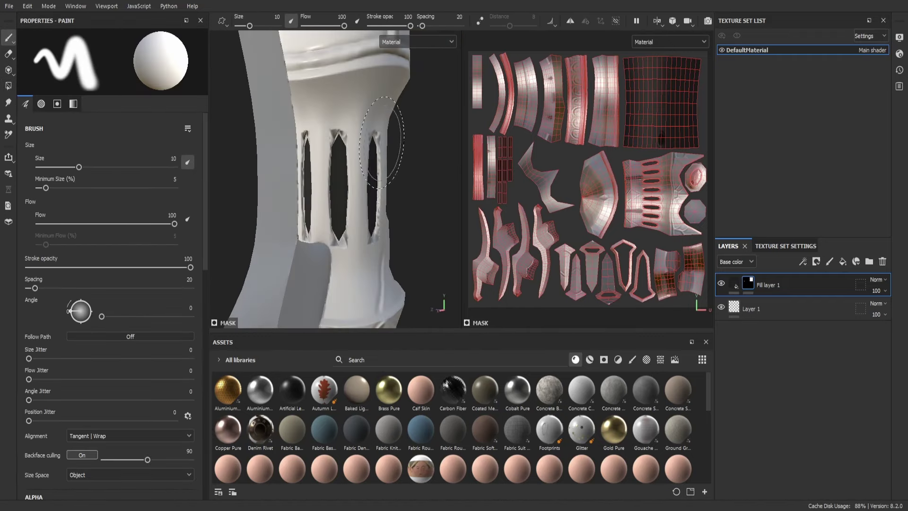
pyautogui.keyDown('ctrl'); pyautogui.moveTo(359, 145); pyautogui.dragTo(327, 146, button='right'); pyautogui.keyUp('ctrl')
pyautogui.press('f')
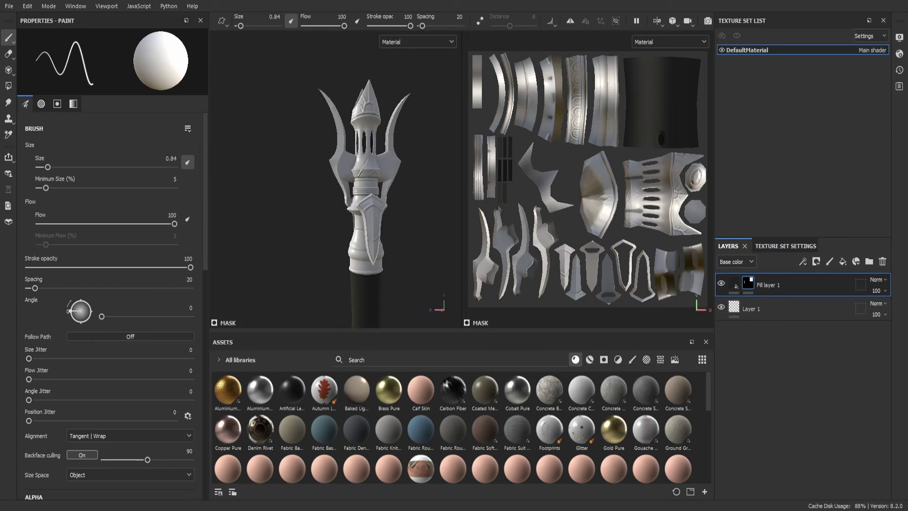
# Polygon-fill the shaft and slot faces into the mask using polygon and UV-island modes
pyautogui.press('4')
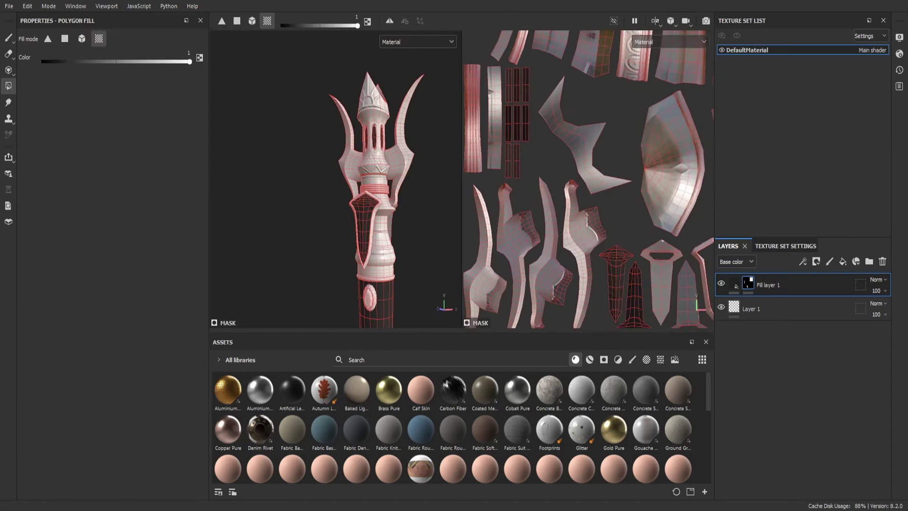
pyautogui.scroll(2, 586, 179)
pyautogui.keyDown('alt'); pyautogui.moveTo(433, 219); pyautogui.dragTo(342, 255); pyautogui.keyUp('alt')
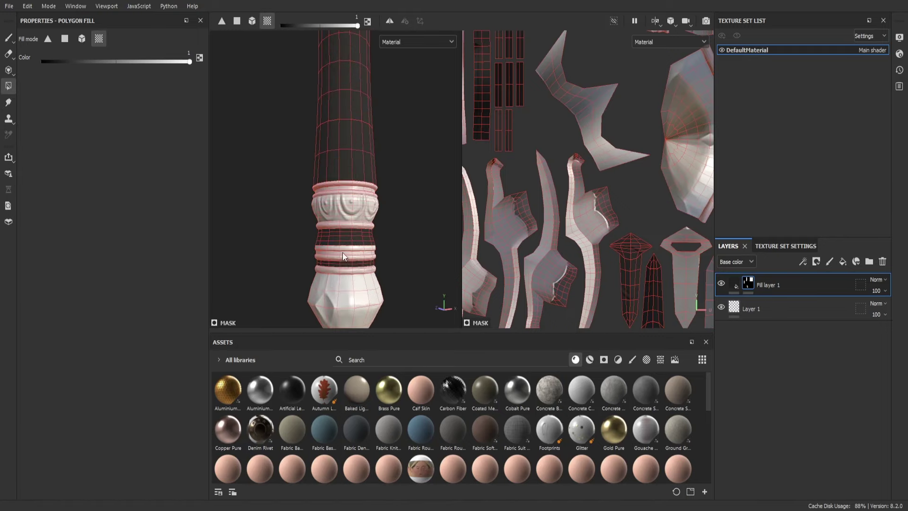
pyautogui.scroll(3, 337, 171)
pyautogui.press('2')
pyautogui.scroll(2, 337, 168)
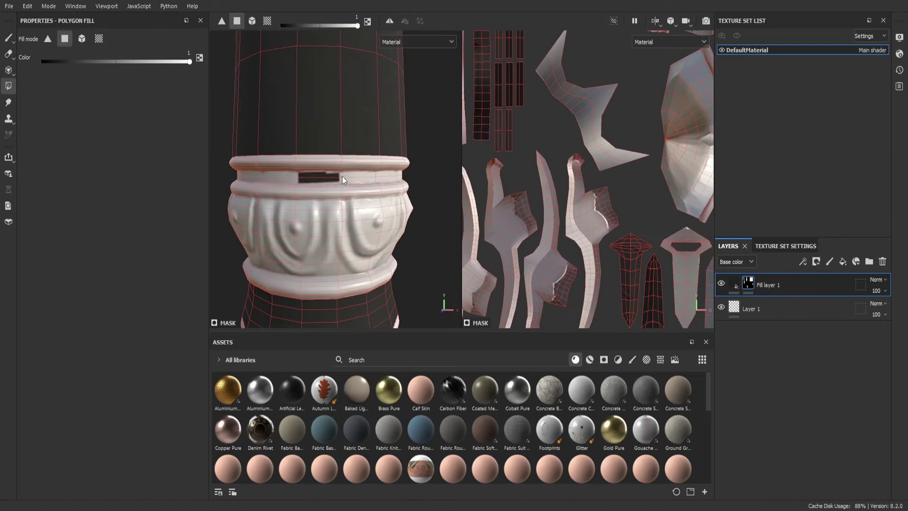
pyautogui.scroll(-3, 516, 216)
pyautogui.press('4')
# Show the smart materials in the assets panel to pick Gold Damaged
pyautogui.scroll(-4, 330, 176)
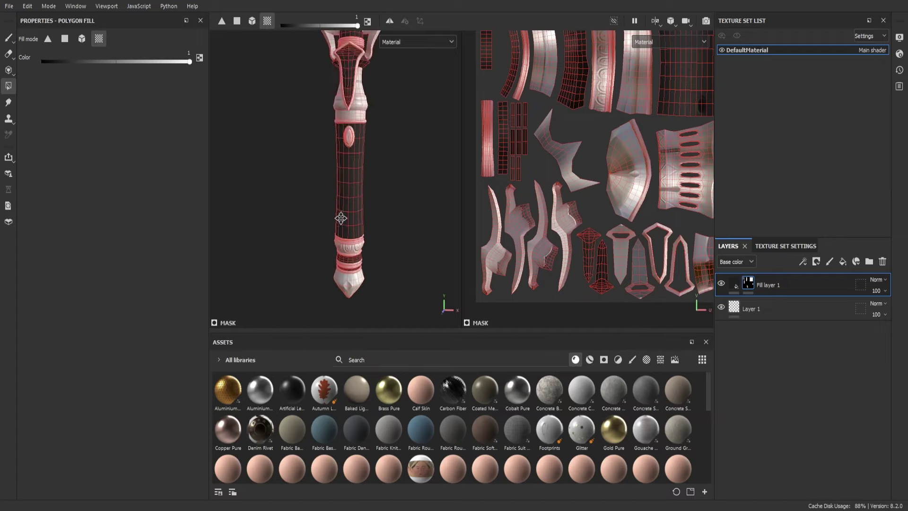
pyautogui.scroll(3, 329, 177)
pyautogui.scroll(-4, 330, 177)
pyautogui.scroll(-5, 373, 203)
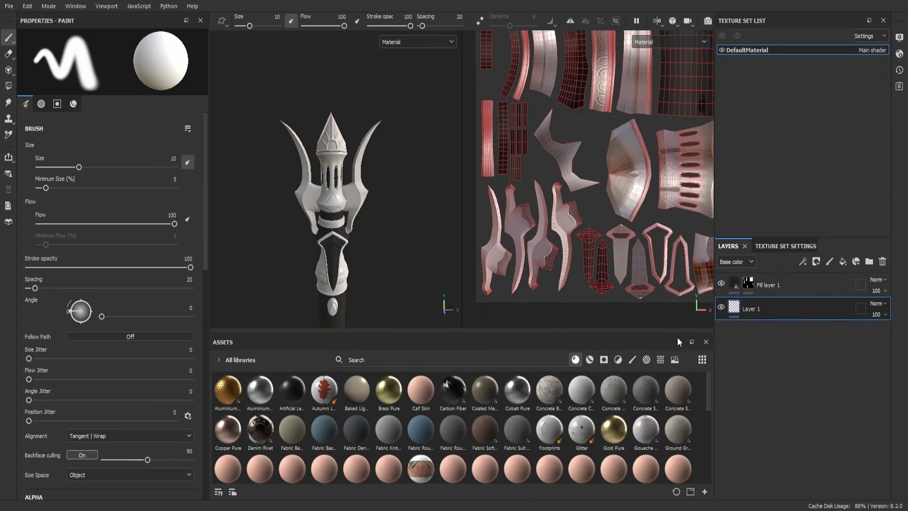
pyautogui.click(590, 359)
# Apply Gold Damaged to the trident and select Fill layer 1's mask for engraving
pyautogui.moveTo(581, 468); pyautogui.dragTo(425, 236)
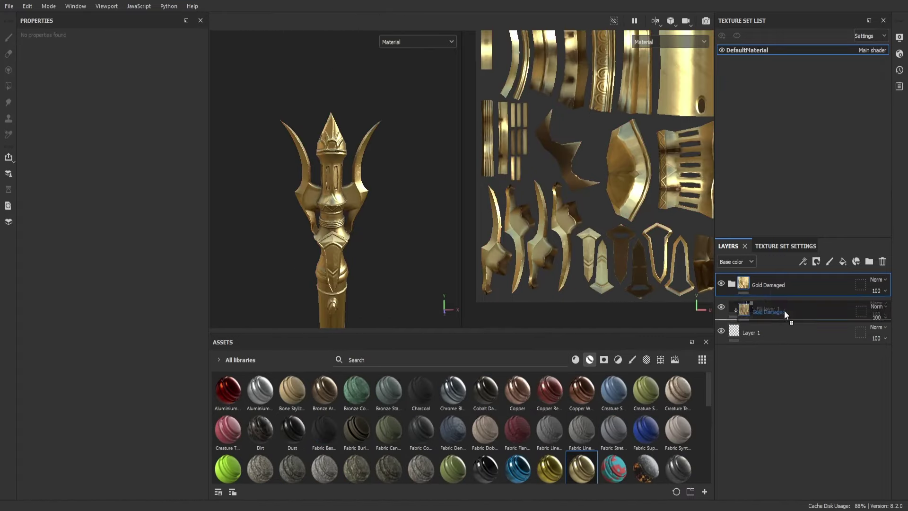
pyautogui.scroll(-3, 442, 186)
pyautogui.scroll(3, 442, 186)
pyautogui.click(748, 282)
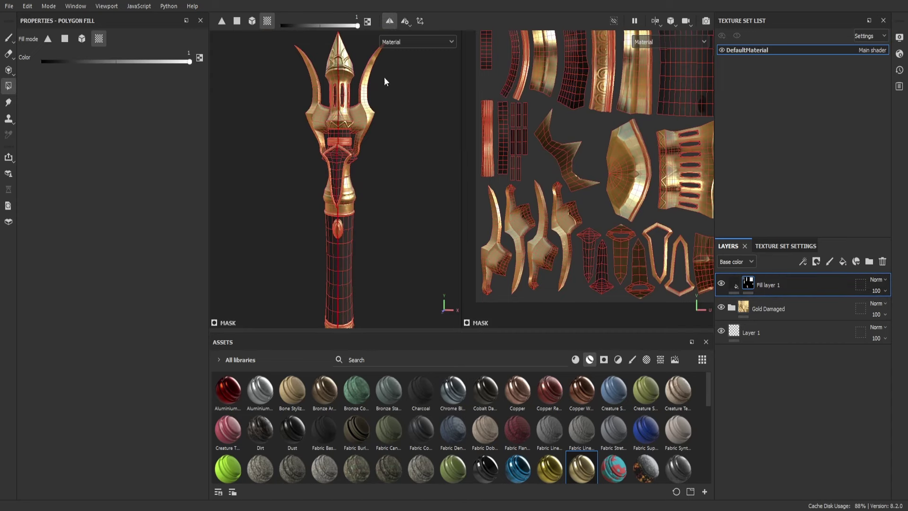
pyautogui.press('e')
pyautogui.scroll(3, 328, 213)
pyautogui.scroll(3, 328, 214)
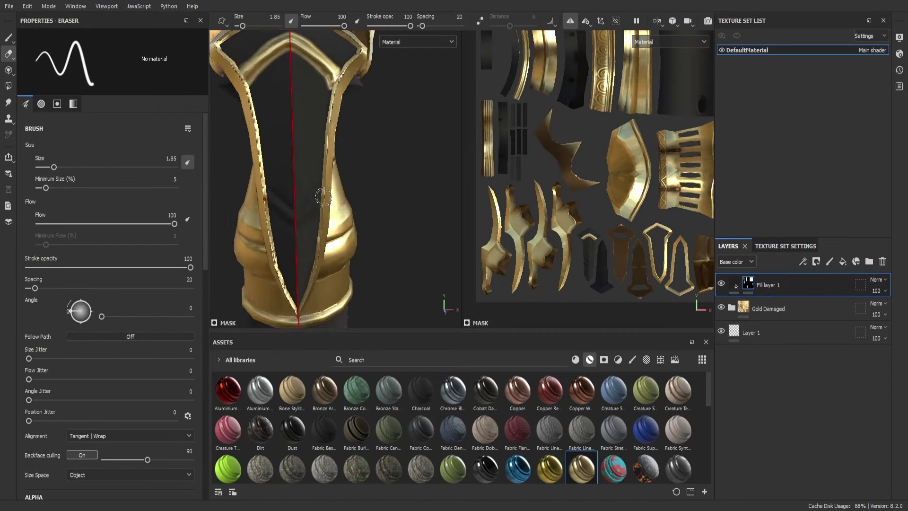
pyautogui.scroll(3, 315, 206)
pyautogui.keyDown('alt'); pyautogui.moveTo(282, 235); pyautogui.dragTo(309, 134); pyautogui.keyUp('alt')
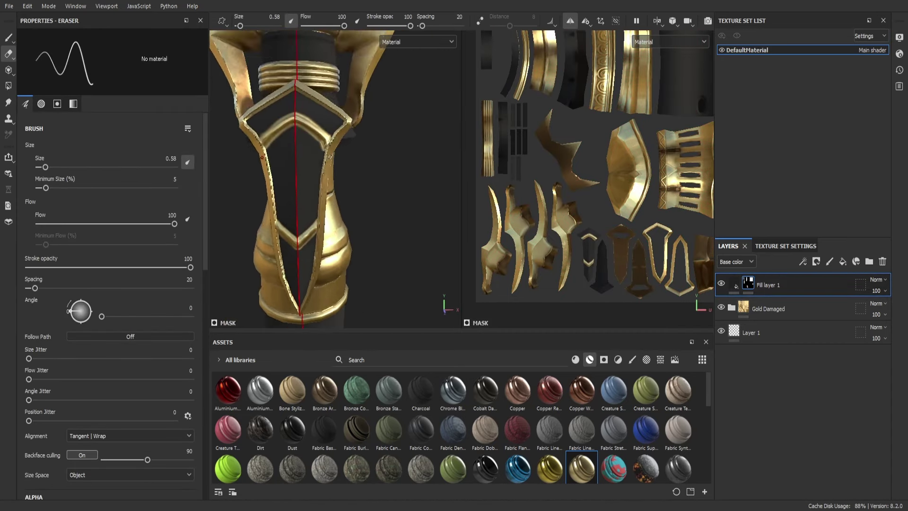
# Paint dark engraving lines on the staff's front gold band, erasing mistakes
pyautogui.press('1')
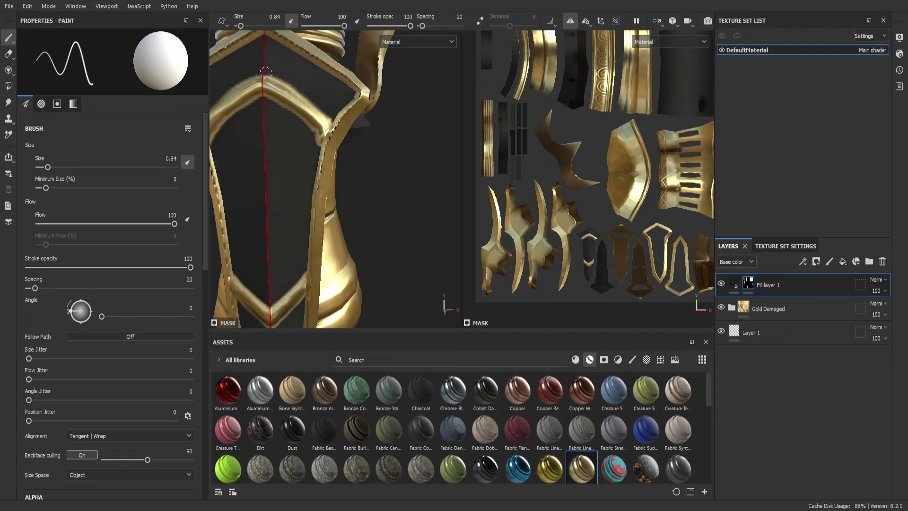
pyautogui.scroll(-3, 312, 141)
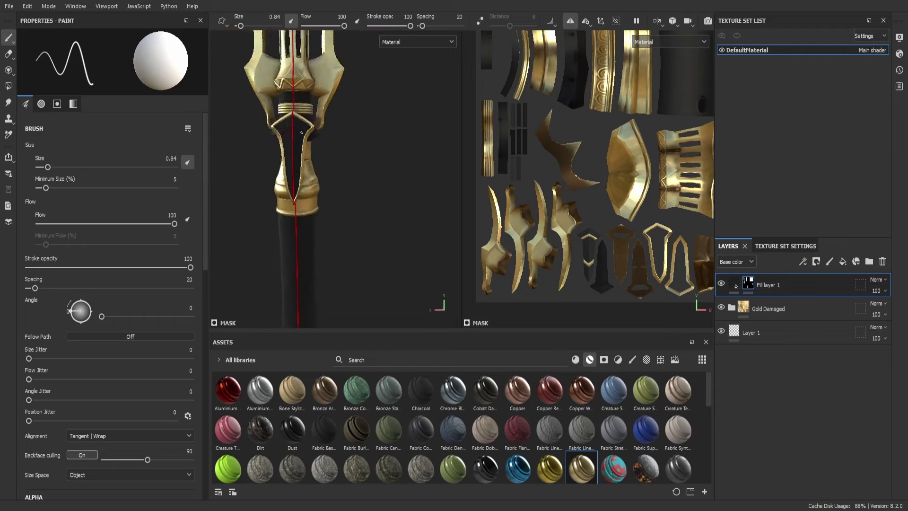
pyautogui.scroll(3, 296, 118)
pyautogui.press('e')
pyautogui.keyDown('alt'); pyautogui.moveTo(314, 138); pyautogui.dragTo(305, 137); pyautogui.keyUp('alt')
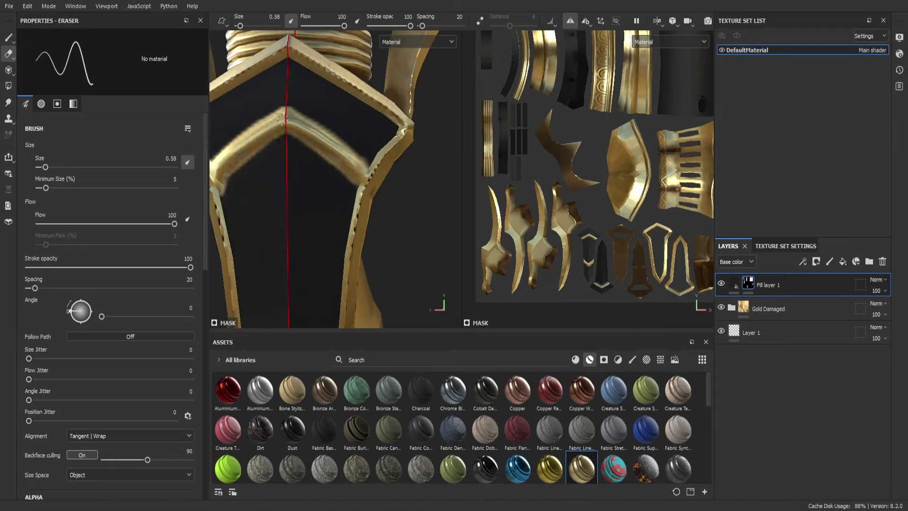
pyautogui.moveTo(361, 178)
pyautogui.keyDown('alt'); pyautogui.mouseDown()
pyautogui.moveTo(304, 185)
pyautogui.moveTo(329, 181)
pyautogui.mouseUp(); pyautogui.keyUp('alt')
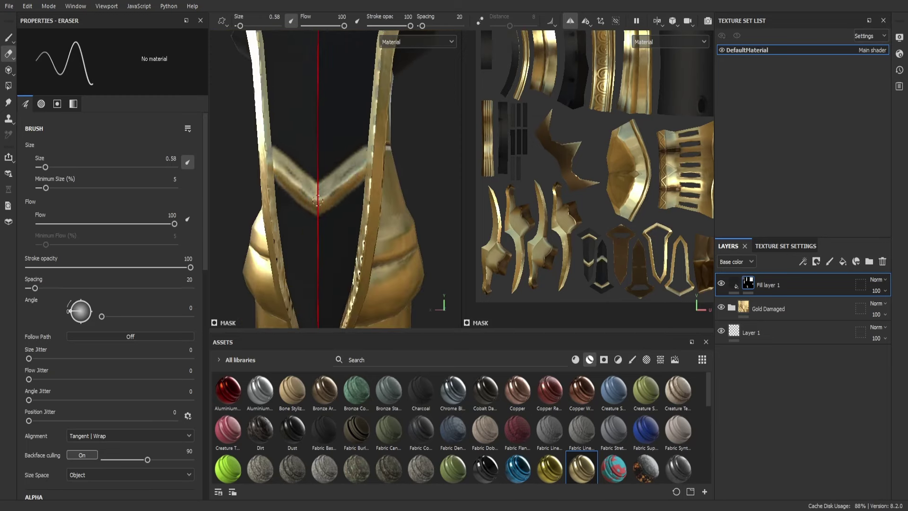
pyautogui.scroll(-3, 318, 200)
pyautogui.scroll(-3, 317, 200)
pyautogui.scroll(5, 351, 204)
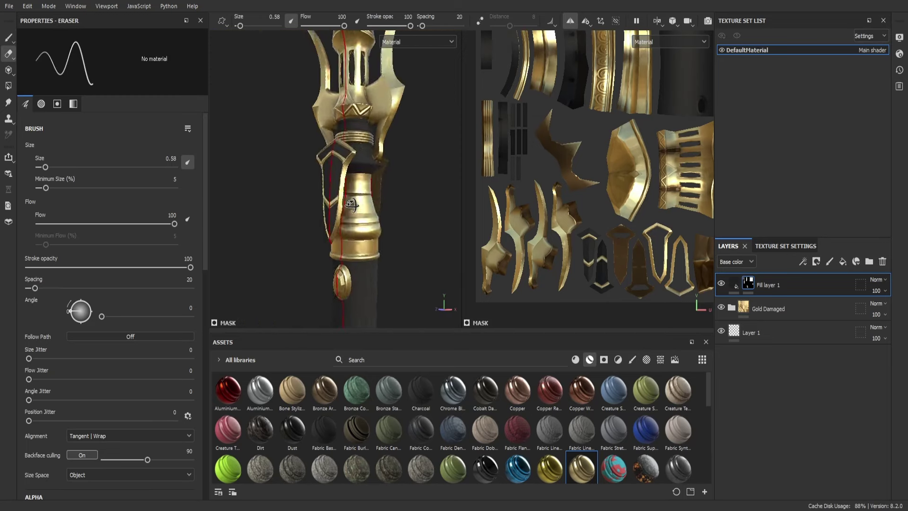
pyautogui.scroll(5, 351, 204)
pyautogui.press('1')
pyautogui.scroll(-1, 299, 155)
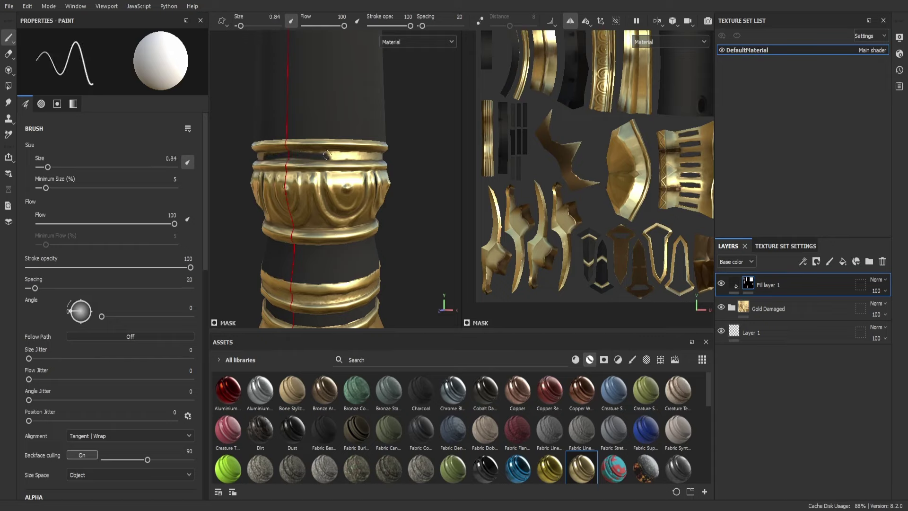
# Engrave dark lines around the rest of the gold band, correcting strokes near its seam
pyautogui.keyDown('alt'); pyautogui.moveTo(318, 156); pyautogui.dragTo(379, 155); pyautogui.keyUp('alt')
pyautogui.moveTo(298, 156)
pyautogui.keyDown('alt'); pyautogui.mouseDown()
pyautogui.moveTo(352, 164)
pyautogui.moveTo(347, 191)
pyautogui.moveTo(312, 192)
pyautogui.moveTo(337, 183)
pyautogui.mouseUp(); pyautogui.keyUp('alt')
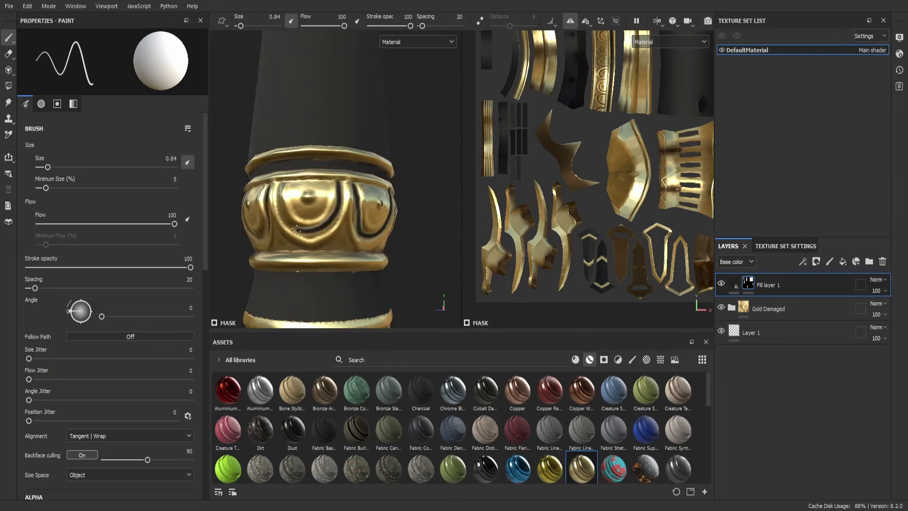
pyautogui.moveTo(296, 229)
pyautogui.keyDown('alt'); pyautogui.mouseDown()
pyautogui.moveTo(283, 202)
pyautogui.moveTo(331, 199)
pyautogui.mouseUp(); pyautogui.keyUp('alt')
pyautogui.scroll(-5, 371, 219)
pyautogui.scroll(5, 320, 141)
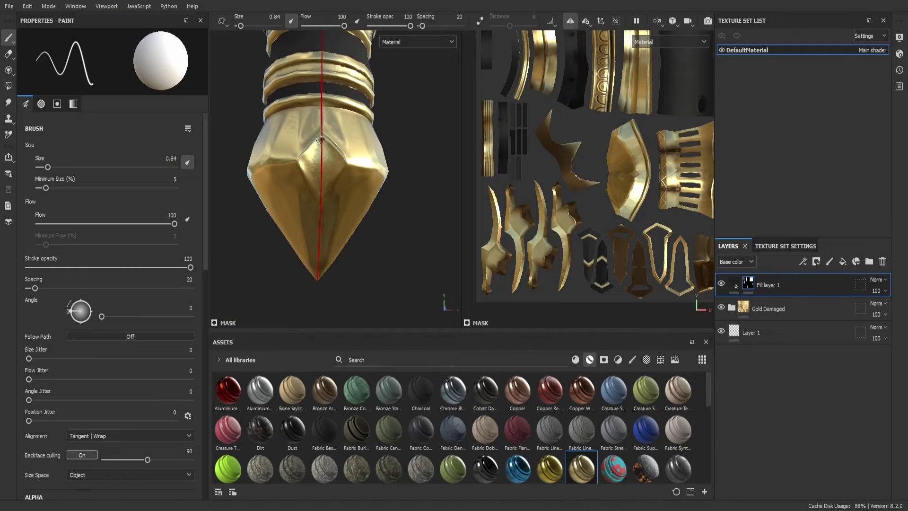
pyautogui.scroll(-5, 322, 149)
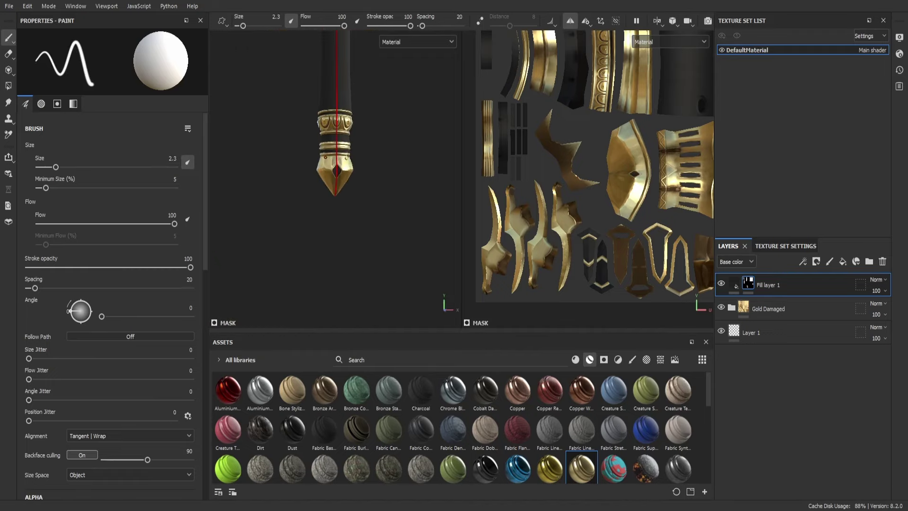
pyautogui.scroll(6, 331, 214)
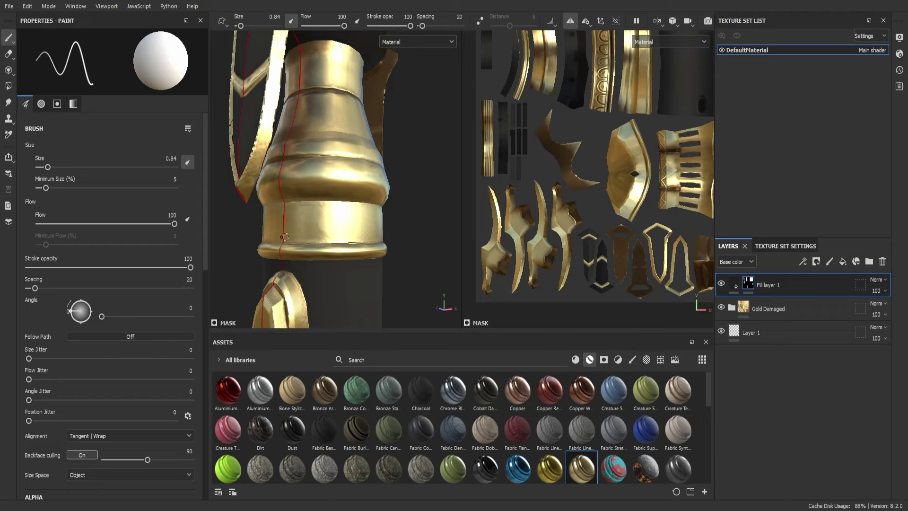
pyautogui.keyDown('alt'); pyautogui.moveTo(377, 238); pyautogui.dragTo(316, 244); pyautogui.keyUp('alt')
pyautogui.press('e')
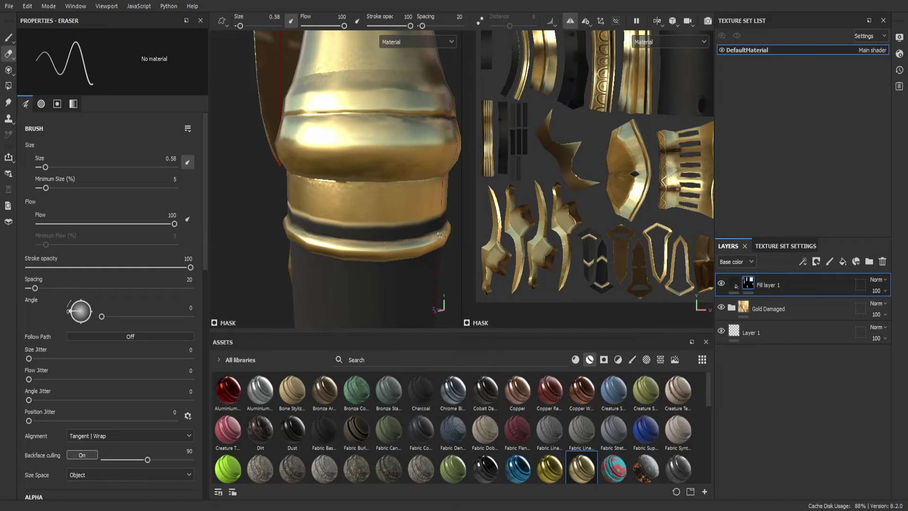
pyautogui.moveTo(440, 235)
pyautogui.keyDown('alt'); pyautogui.mouseDown()
pyautogui.moveTo(341, 257)
pyautogui.moveTo(322, 244)
pyautogui.moveTo(330, 190)
pyautogui.mouseUp(); pyautogui.keyUp('alt')
pyautogui.scroll(-5, 323, 243)
pyautogui.press('1')
pyautogui.scroll(5, 331, 142)
pyautogui.scroll(3, 330, 122)
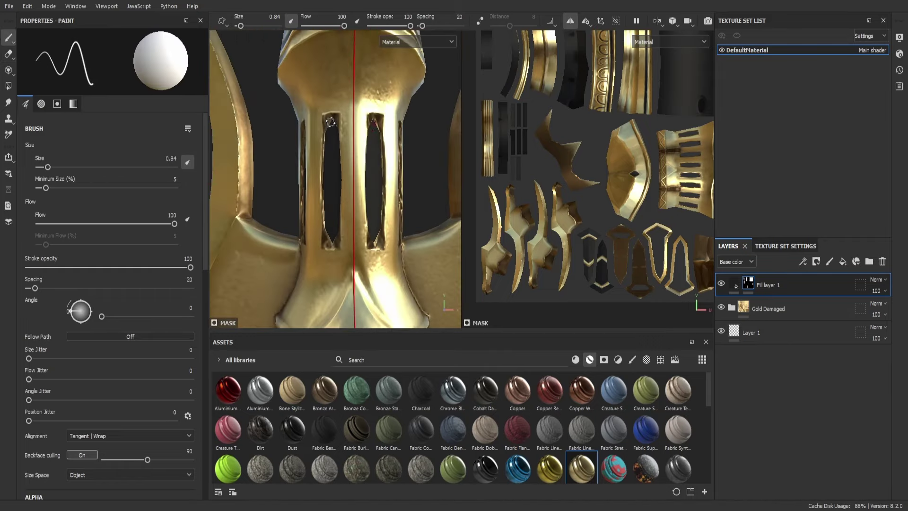
pyautogui.scroll(-2, 336, 242)
pyautogui.scroll(-2, 326, 232)
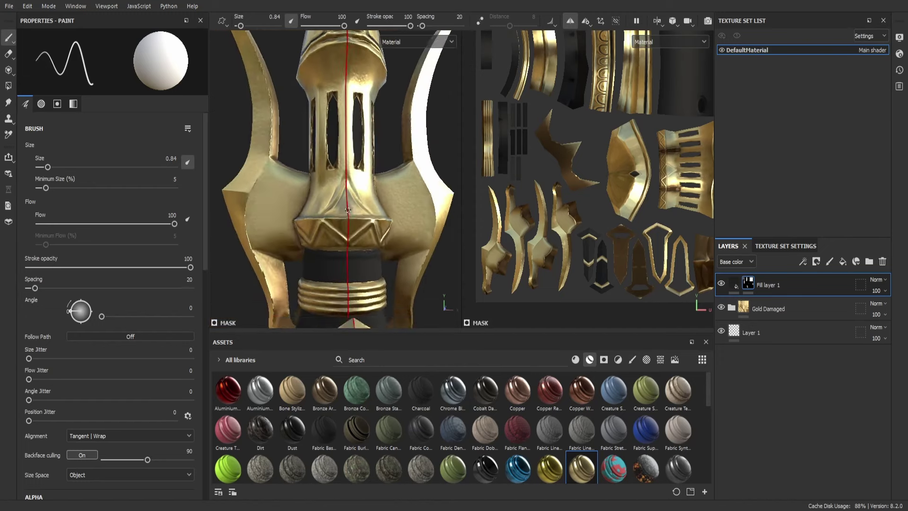
pyautogui.scroll(5, 319, 214)
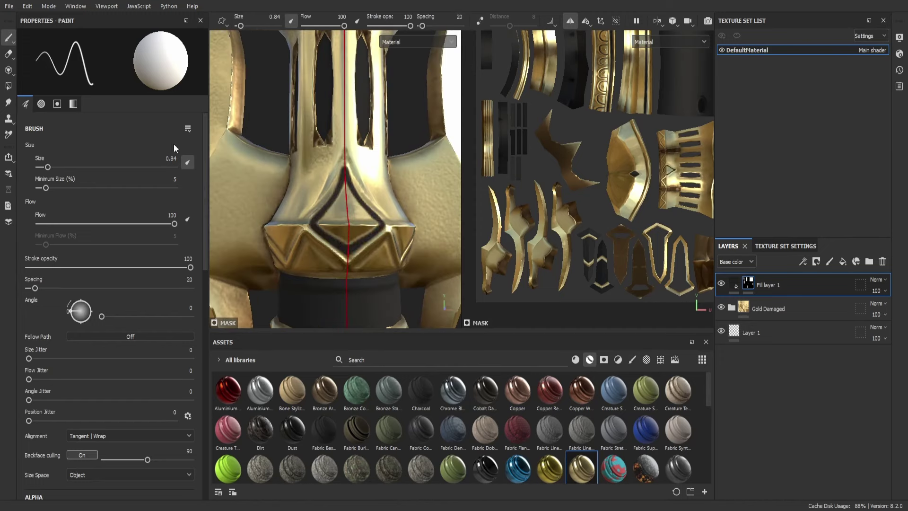
# Paint dark engraving strokes on the trident head and its diamond ornament
pyautogui.press('e')
pyautogui.scroll(2, 332, 248)
pyautogui.scroll(-3, 368, 251)
pyautogui.press('1')
pyautogui.scroll(2, 331, 227)
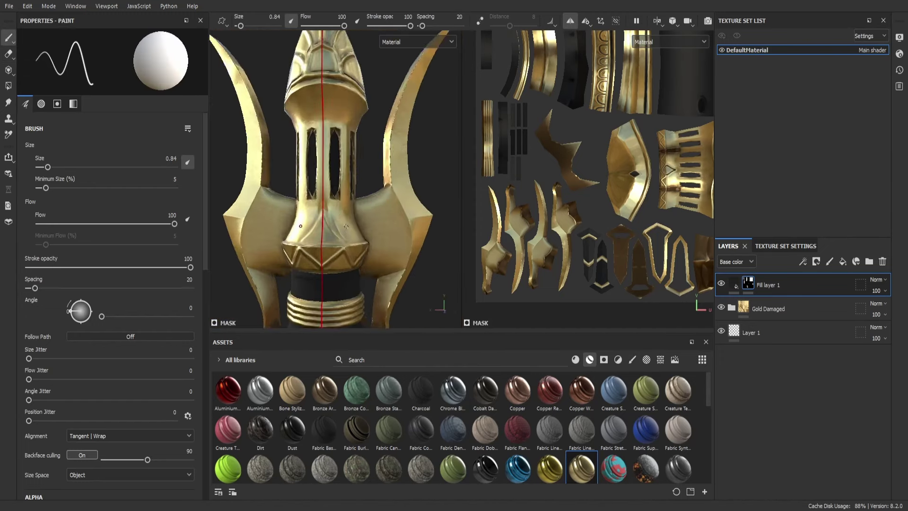
pyautogui.scroll(2, 326, 235)
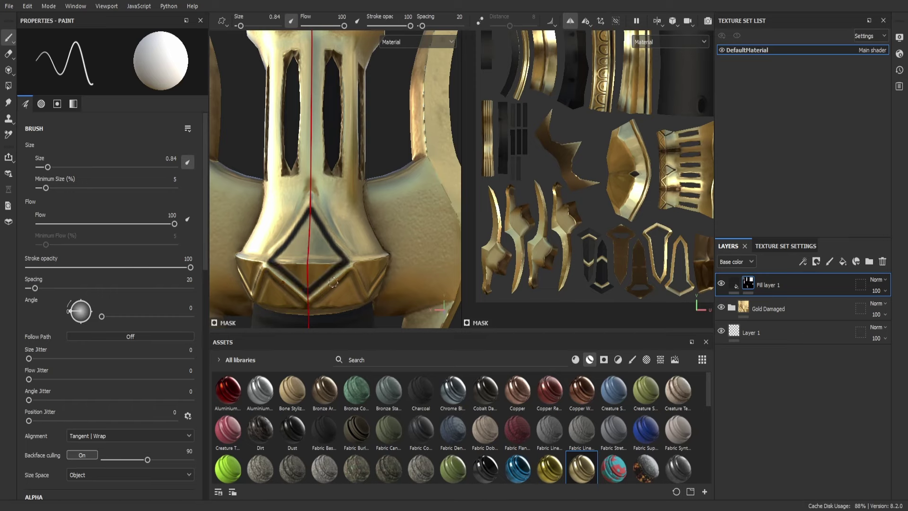
pyautogui.scroll(-3, 333, 283)
pyautogui.scroll(3, 374, 180)
pyautogui.moveTo(328, 115); pyautogui.dragTo(348, 108)
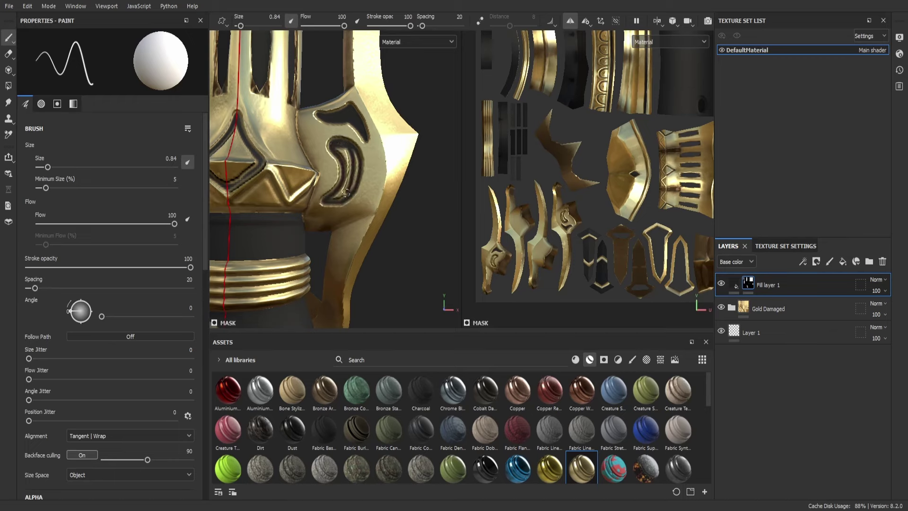
pyautogui.scroll(-5, 346, 185)
# Paint a dark rim around the hole in the trident tip on Fill layer 1's mask
pyautogui.click(733, 283)
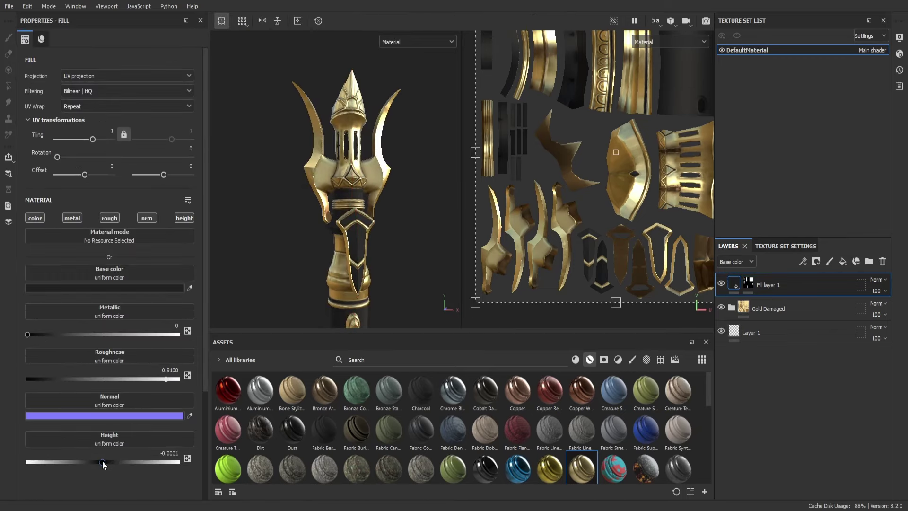
pyautogui.press('1')
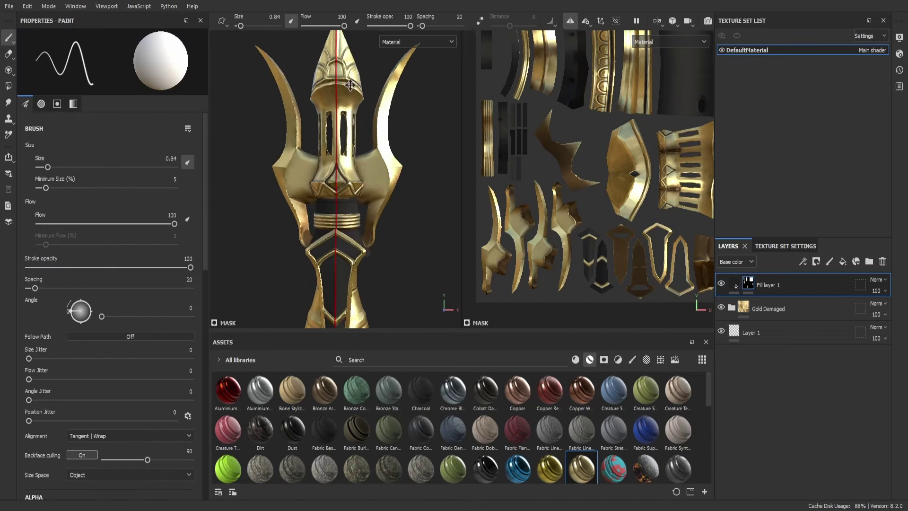
pyautogui.scroll(5, 357, 172)
pyautogui.scroll(-5, 328, 170)
pyautogui.scroll(6, 293, 200)
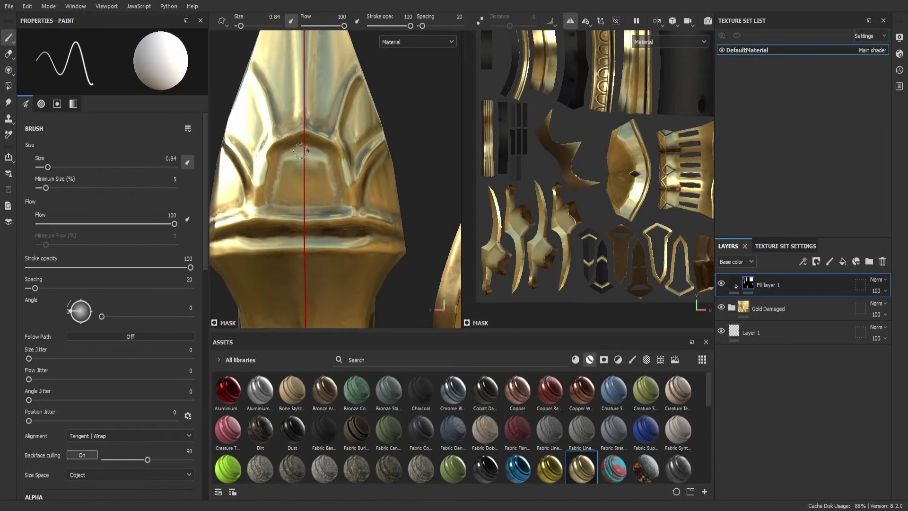
pyautogui.scroll(-3, 287, 178)
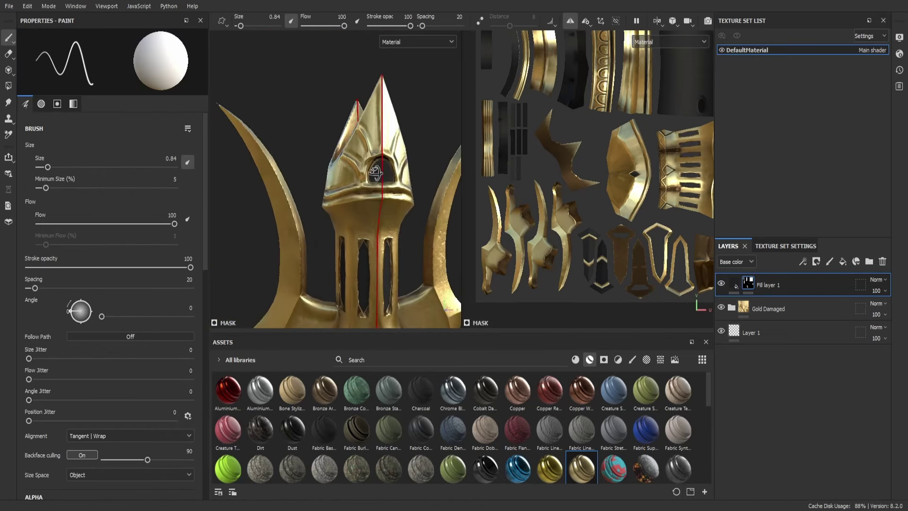
pyautogui.scroll(-2, 291, 173)
pyautogui.scroll(5, 299, 164)
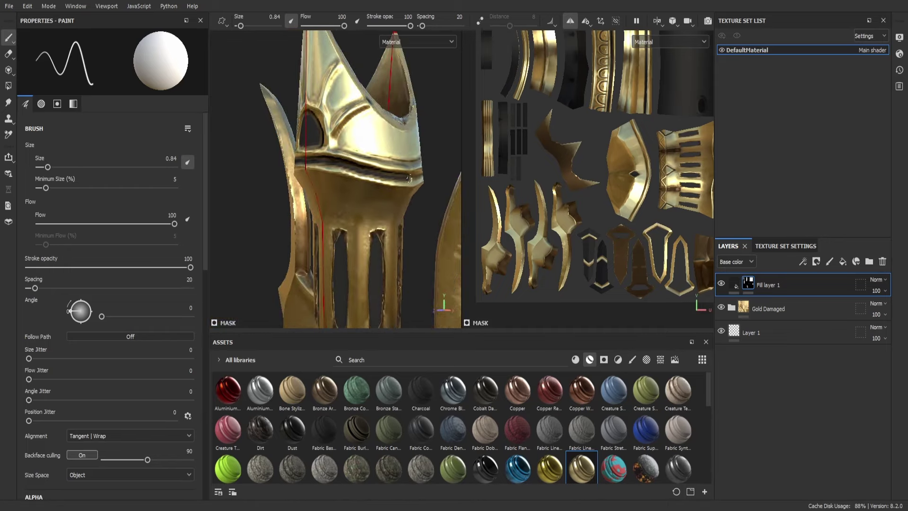
pyautogui.moveTo(376, 174)
pyautogui.keyDown('alt'); pyautogui.mouseDown()
pyautogui.moveTo(324, 180)
pyautogui.moveTo(359, 170)
pyautogui.mouseUp(); pyautogui.keyUp('alt')
pyautogui.scroll(-4, 364, 171)
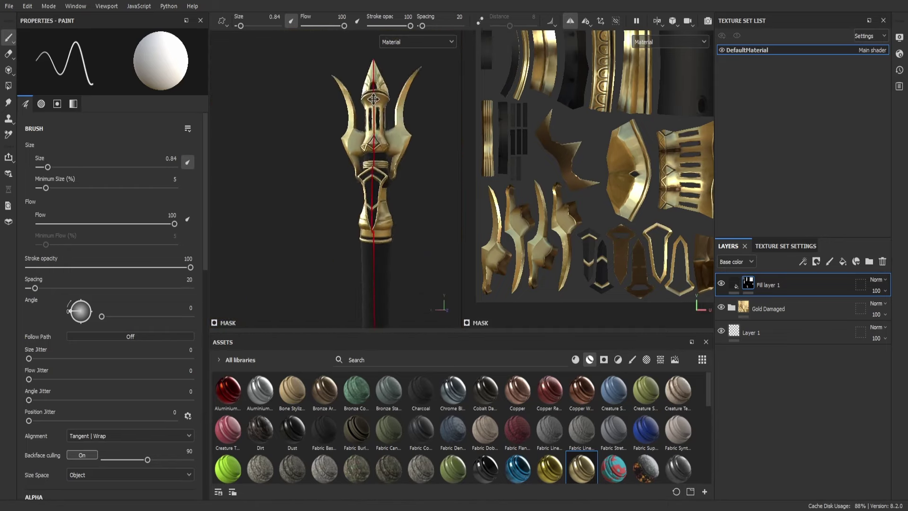
pyautogui.scroll(4, 373, 175)
pyautogui.scroll(2, 378, 179)
pyautogui.scroll(-4, 364, 262)
pyautogui.scroll(5, 376, 152)
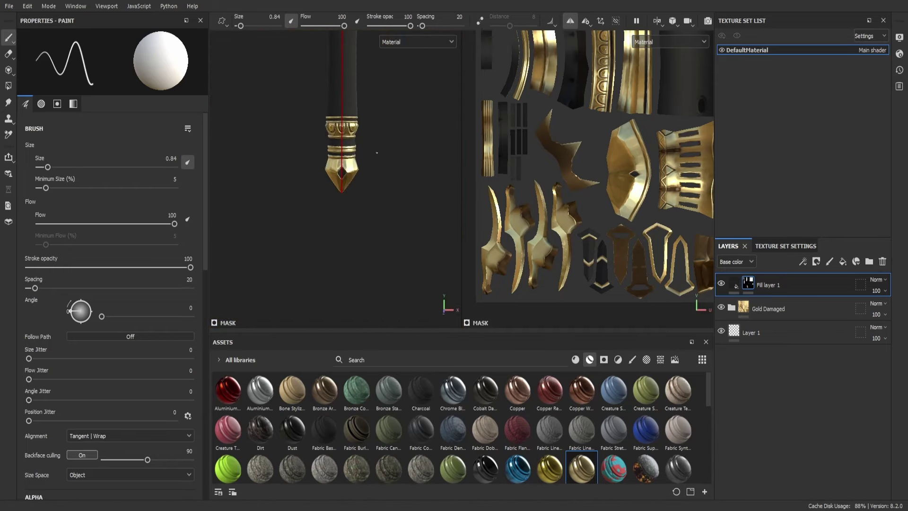
pyautogui.scroll(3, 377, 152)
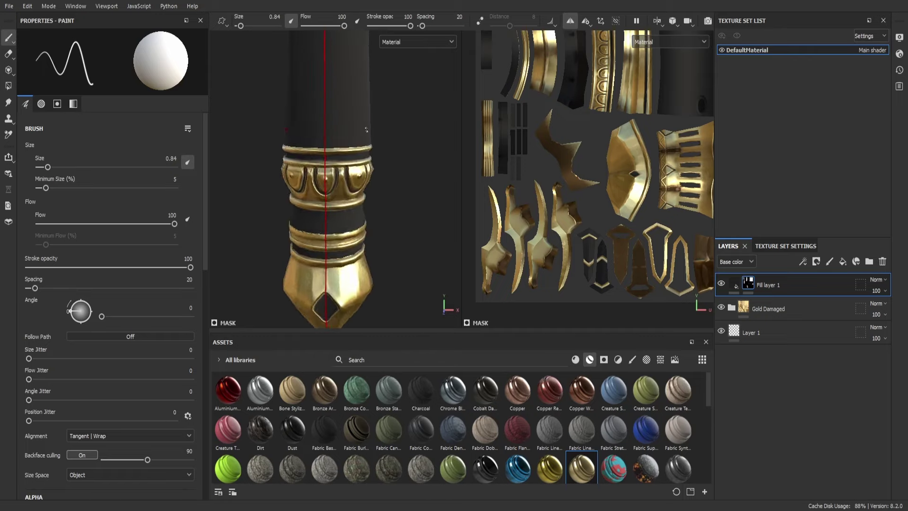
pyautogui.scroll(3, 377, 152)
pyautogui.scroll(2, 372, 242)
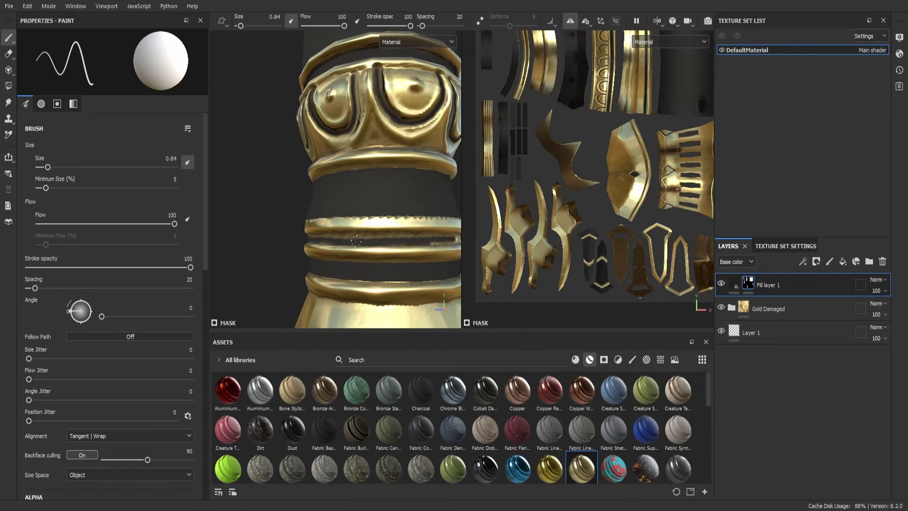
# Turn off mirrored symmetry and add a red Fill layer 2 above Fill layer 1
pyautogui.keyDown('alt'); pyautogui.moveTo(436, 241); pyautogui.dragTo(360, 222); pyautogui.keyUp('alt')
pyautogui.scroll(2, 342, 213)
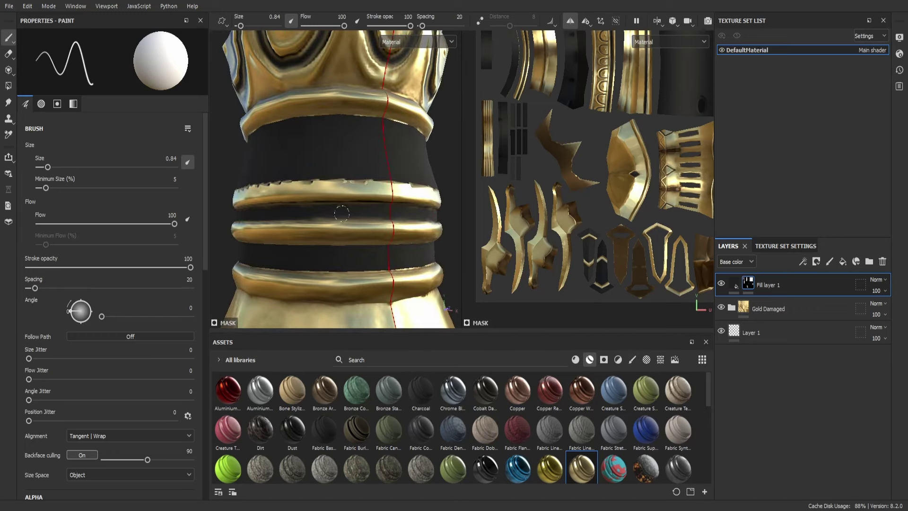
pyautogui.scroll(-5, 341, 213)
pyautogui.click(572, 22)
pyautogui.scroll(-3, 411, 171)
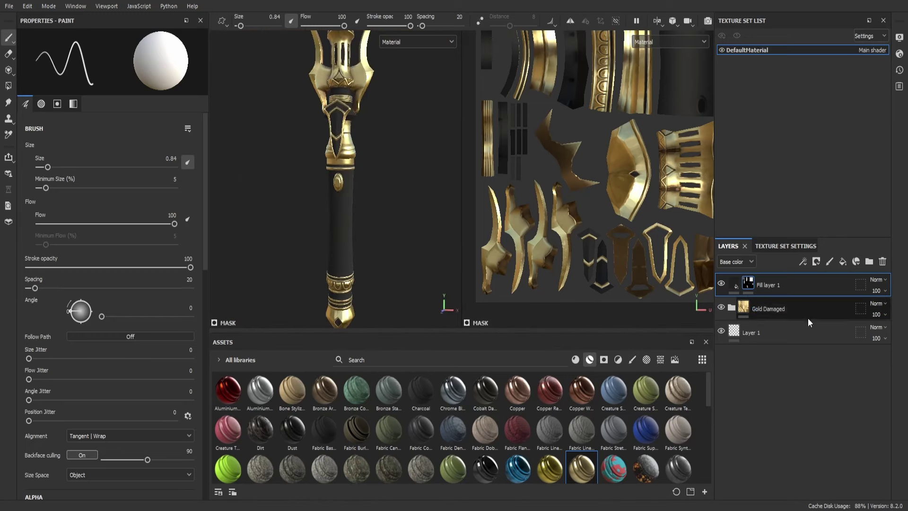
pyautogui.click(843, 261)
# Give Fill layer 2 a black mask and polygon-fill the shaft gem red
pyautogui.click(855, 262)
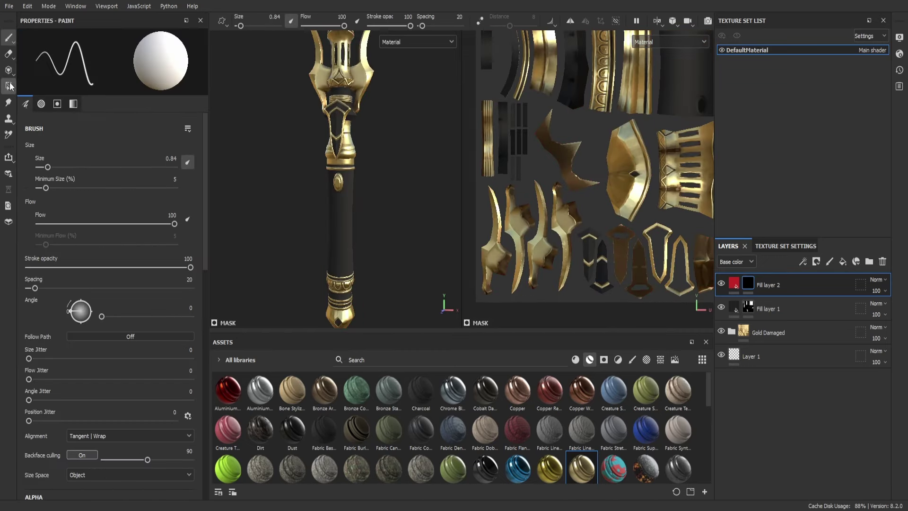
pyautogui.click(8, 86)
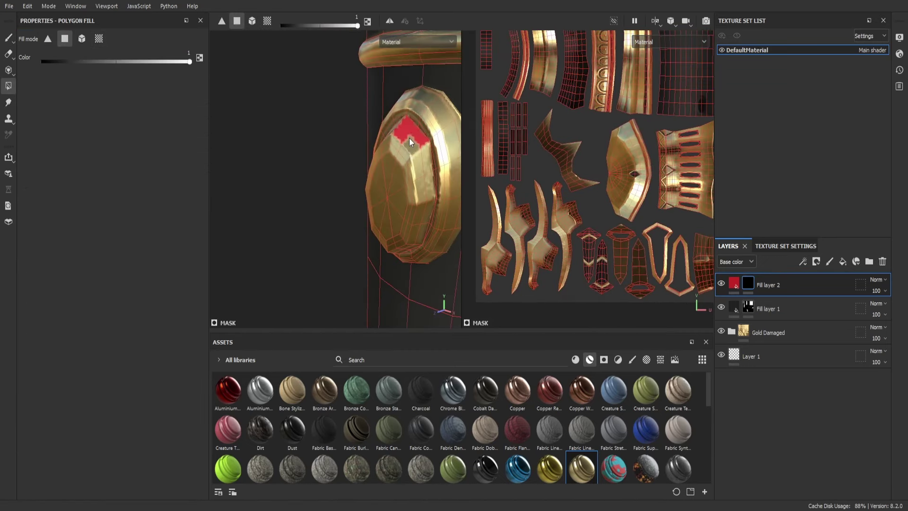
pyautogui.moveTo(586, 137)
pyautogui.mouseDown()
pyautogui.moveTo(520, 293)
pyautogui.moveTo(590, 168)
pyautogui.mouseUp()
pyautogui.press('1')
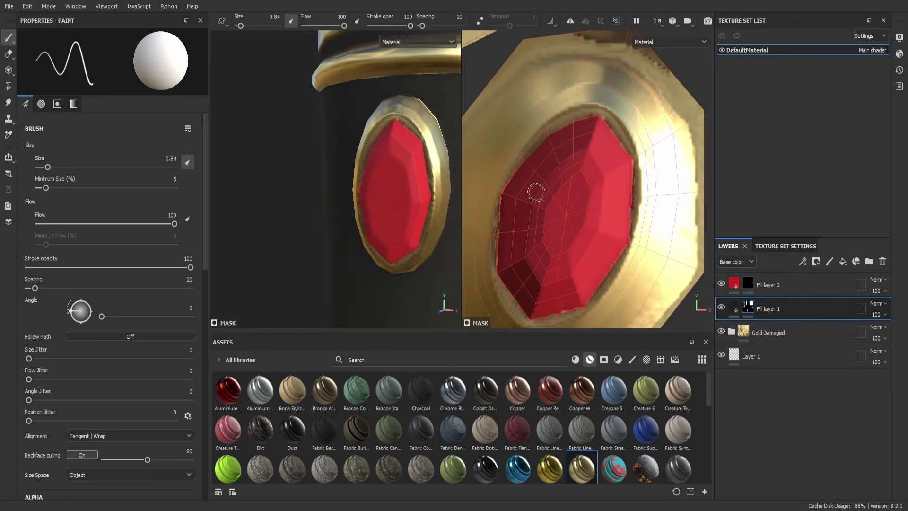
# Re-enable symmetry and paint a dark border around the gem, undoing stray ridge strokes
pyautogui.press('l')
pyautogui.keyDown('alt'); pyautogui.moveTo(387, 119); pyautogui.dragTo(359, 123); pyautogui.keyUp('alt')
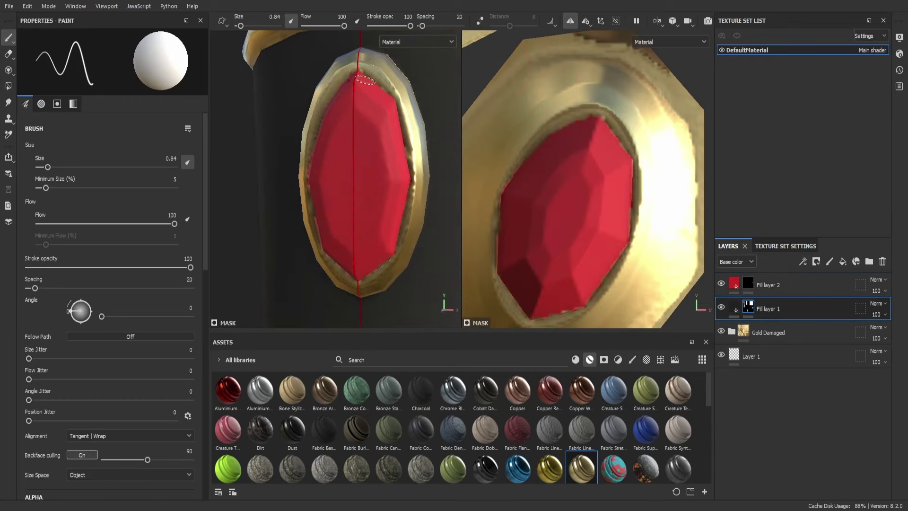
pyautogui.moveTo(504, 218); pyautogui.dragTo(560, 305)
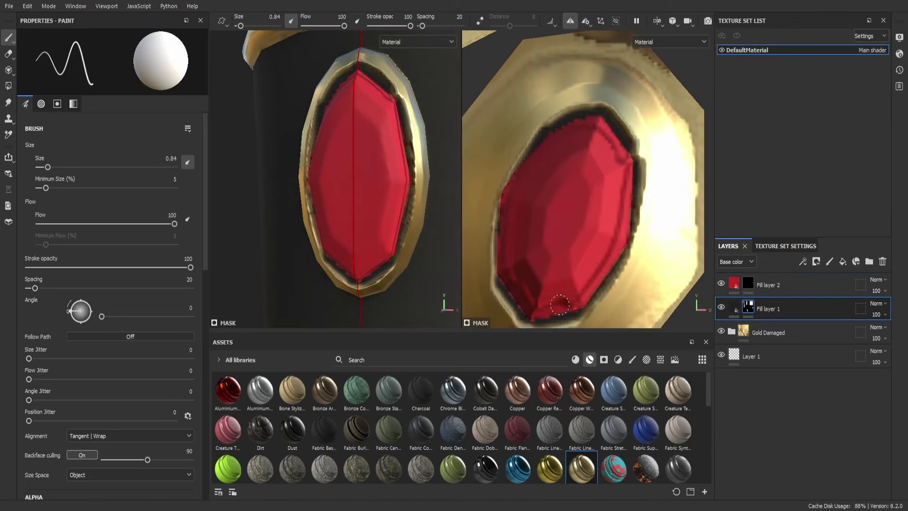
pyautogui.moveTo(607, 261)
pyautogui.mouseDown()
pyautogui.moveTo(572, 156)
pyautogui.moveTo(606, 245)
pyautogui.mouseUp()
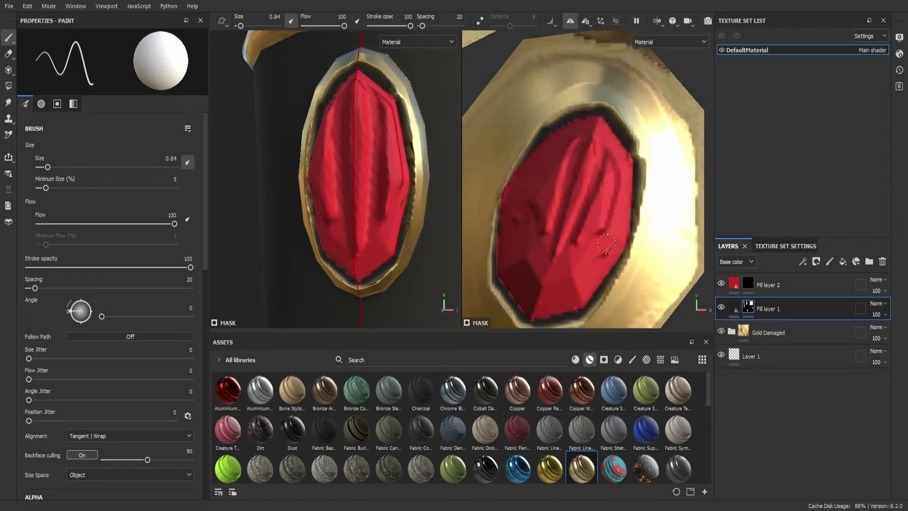
pyautogui.hotkey('ctrl', 'z')
pyautogui.hotkey('ctrl', 'z')
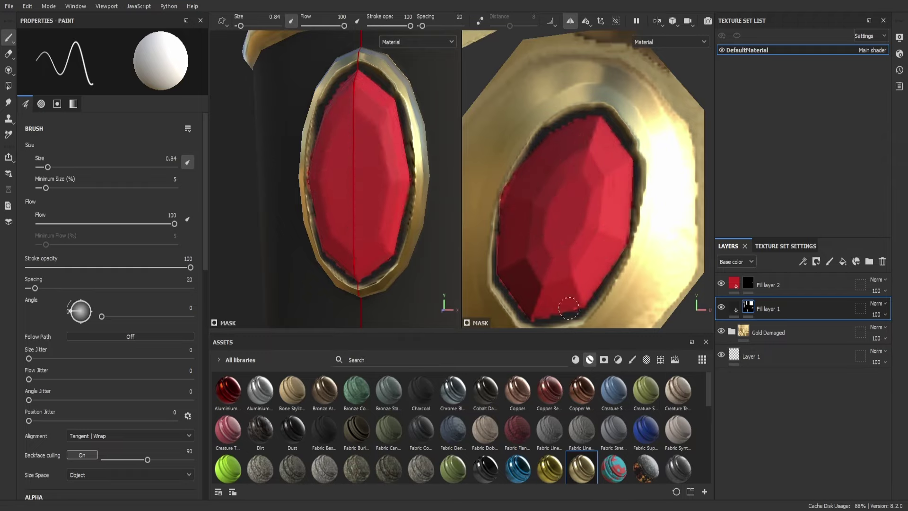
# Select the Gold Damaged folder and add Fill layer 3 with a black mask
pyautogui.scroll(-10, 336, 240)
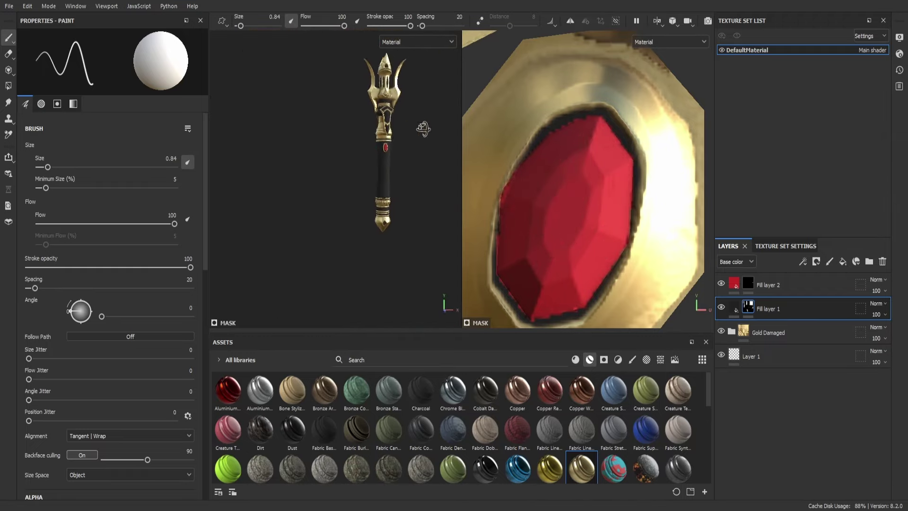
pyautogui.click(777, 333)
pyautogui.click(843, 262)
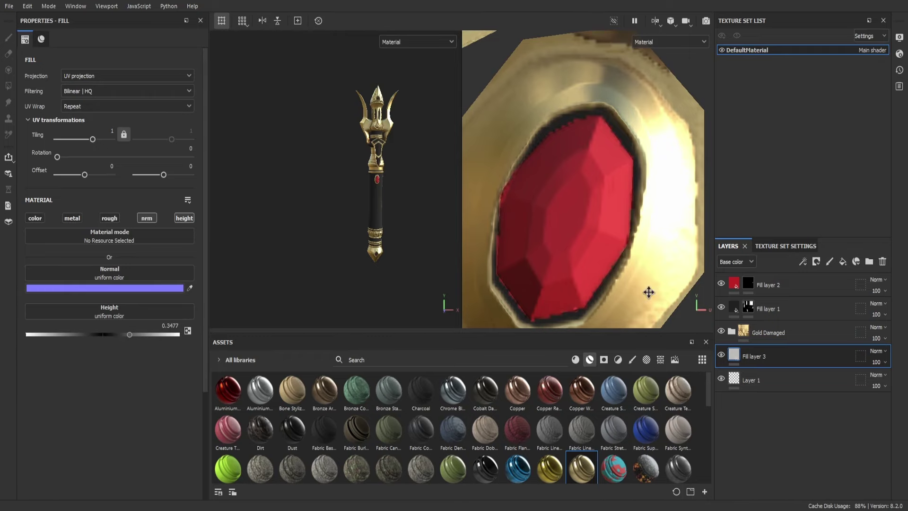
# Select Fill layer 3's mask and move the layer above the Gold Damaged folder
pyautogui.press('1')
pyautogui.scroll(3, 350, 80)
pyautogui.scroll(3, 350, 81)
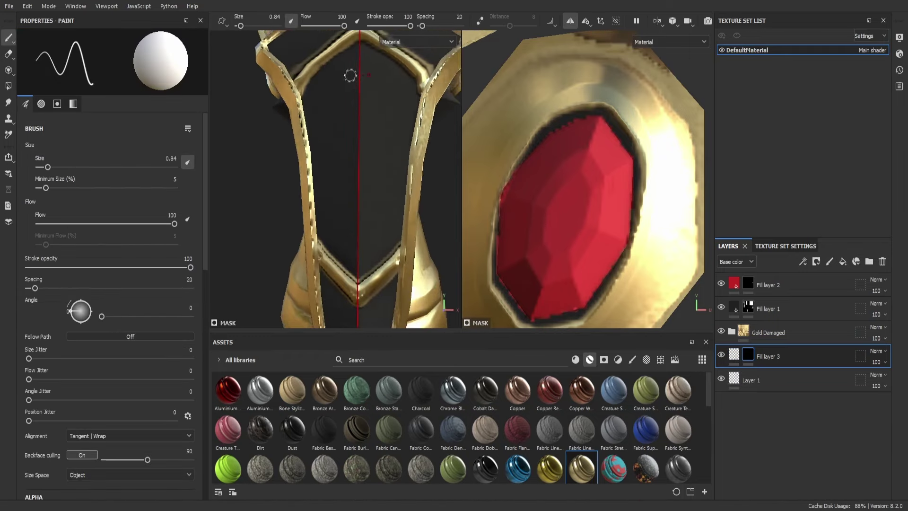
pyautogui.scroll(2, 350, 80)
pyautogui.click(734, 356)
pyautogui.press('1')
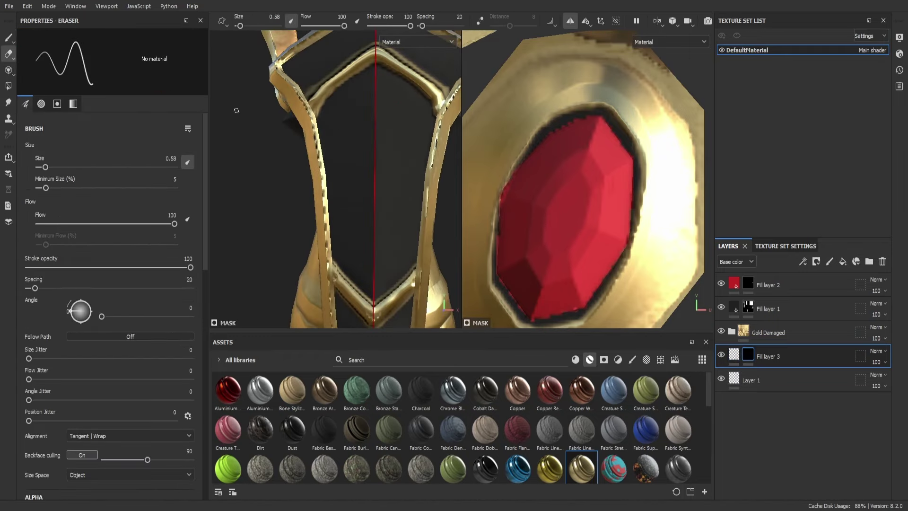
pyautogui.press('1')
pyautogui.moveTo(777, 341); pyautogui.dragTo(775, 326)
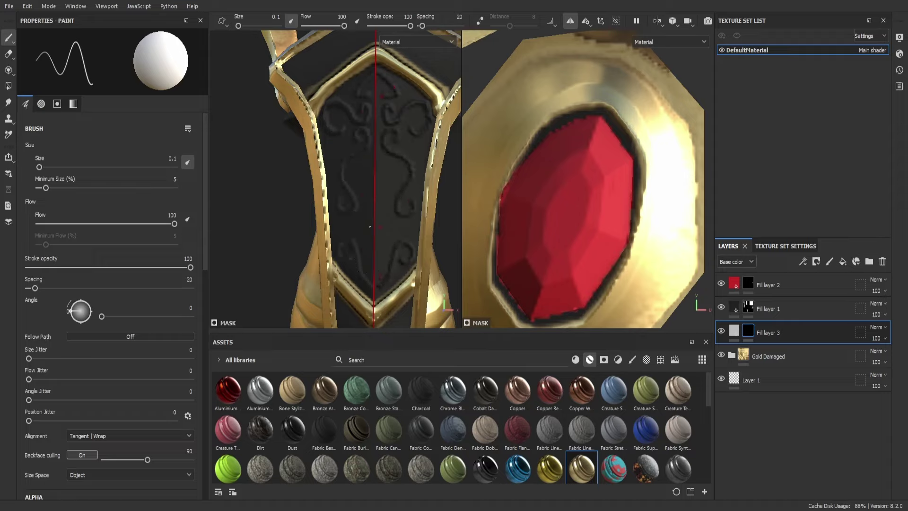
# Paint engravings into Fill layer 3's mask around the neck slot and gem
pyautogui.scroll(2, 360, 264)
pyautogui.scroll(-5, 360, 264)
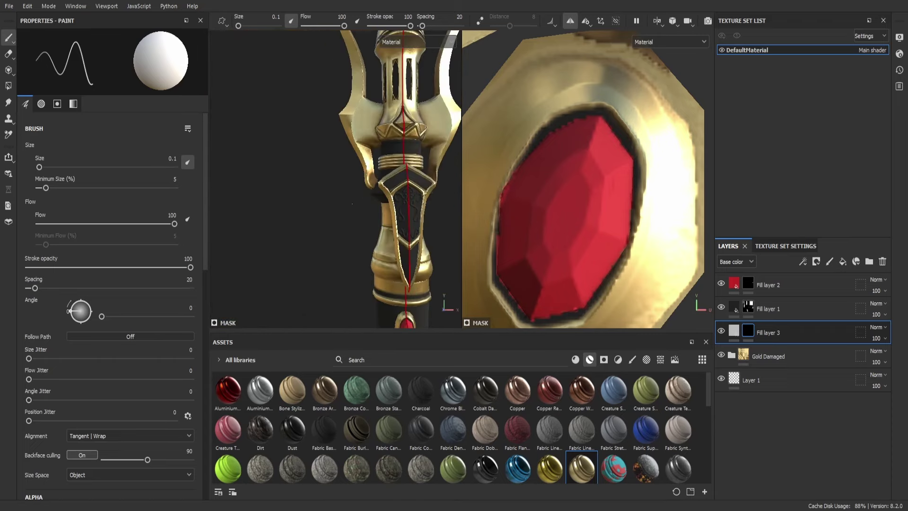
pyautogui.scroll(5, 344, 146)
pyautogui.scroll(1, 384, 157)
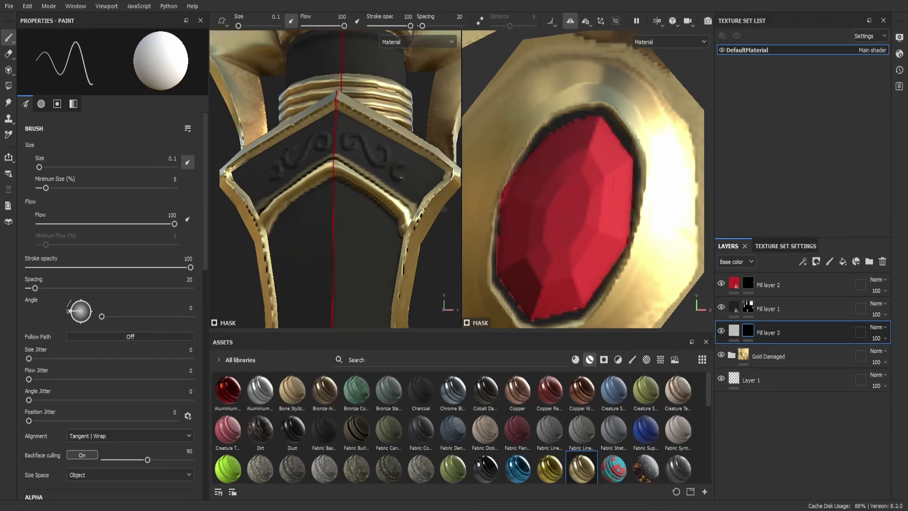
pyautogui.scroll(-5, 407, 188)
pyautogui.scroll(2, 349, 158)
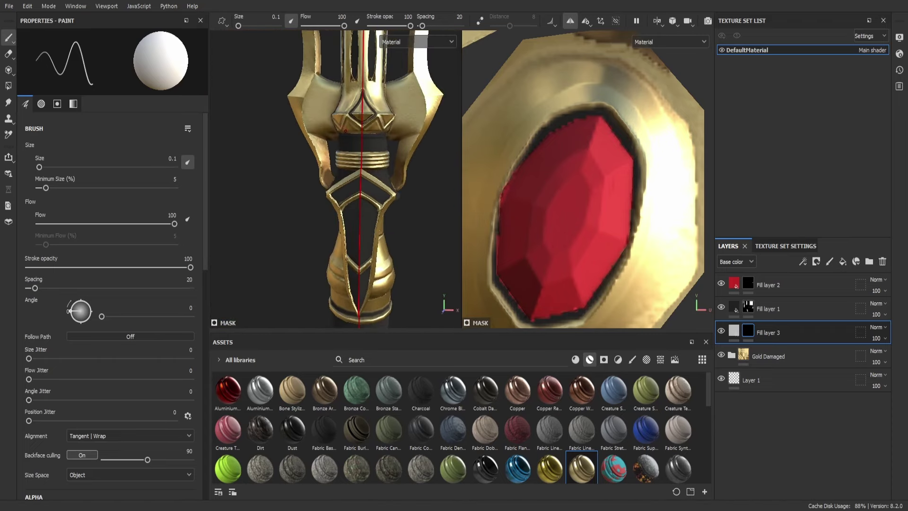
pyautogui.scroll(3, 349, 159)
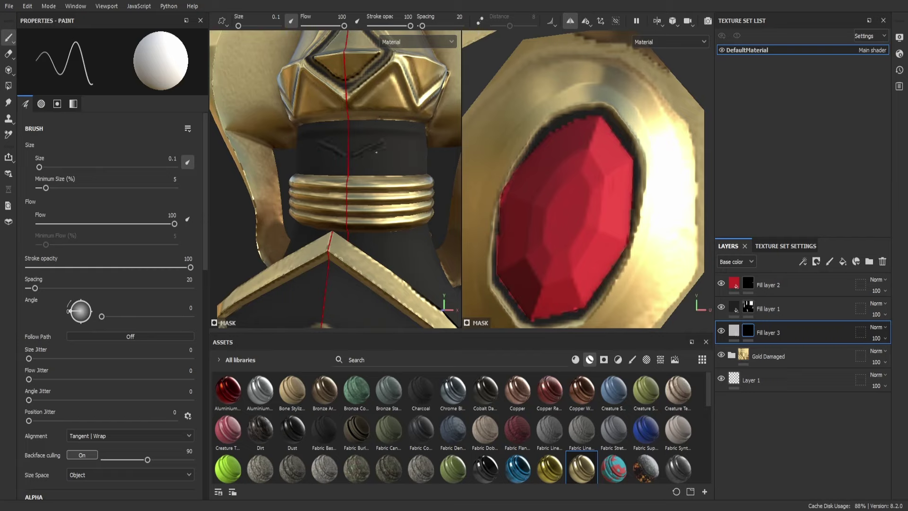
pyautogui.scroll(-5, 336, 151)
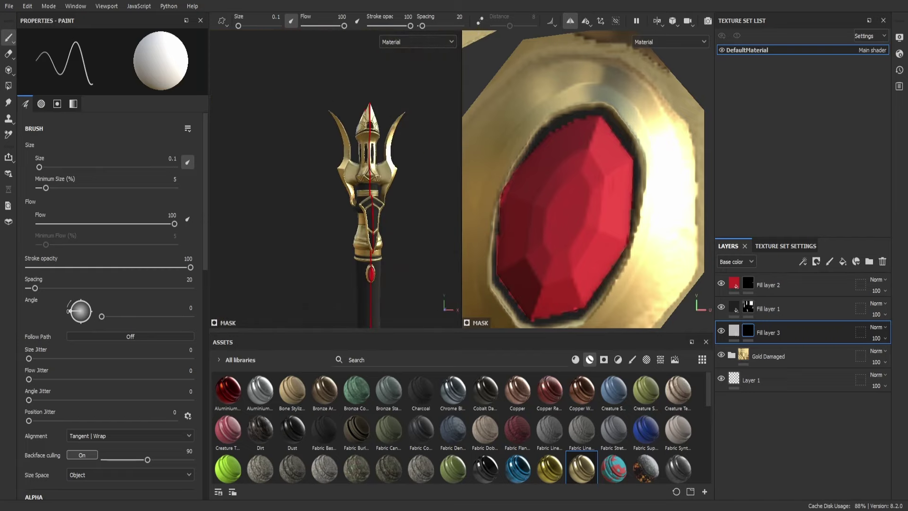
pyautogui.scroll(2, 306, 184)
pyautogui.scroll(2, 306, 183)
pyautogui.scroll(3, 305, 184)
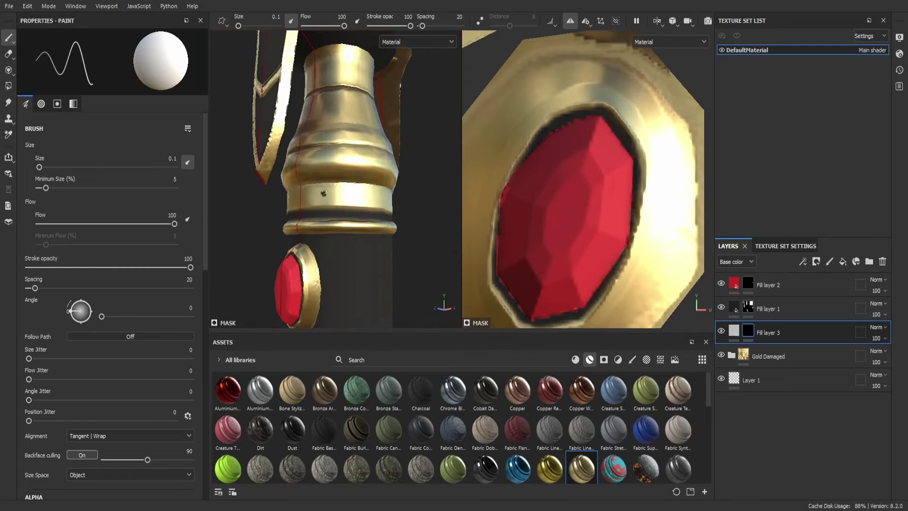
pyautogui.scroll(1, 305, 184)
pyautogui.moveTo(305, 184)
pyautogui.keyDown('alt'); pyautogui.mouseDown()
pyautogui.moveTo(385, 179)
pyautogui.moveTo(290, 200)
pyautogui.mouseUp(); pyautogui.keyUp('alt')
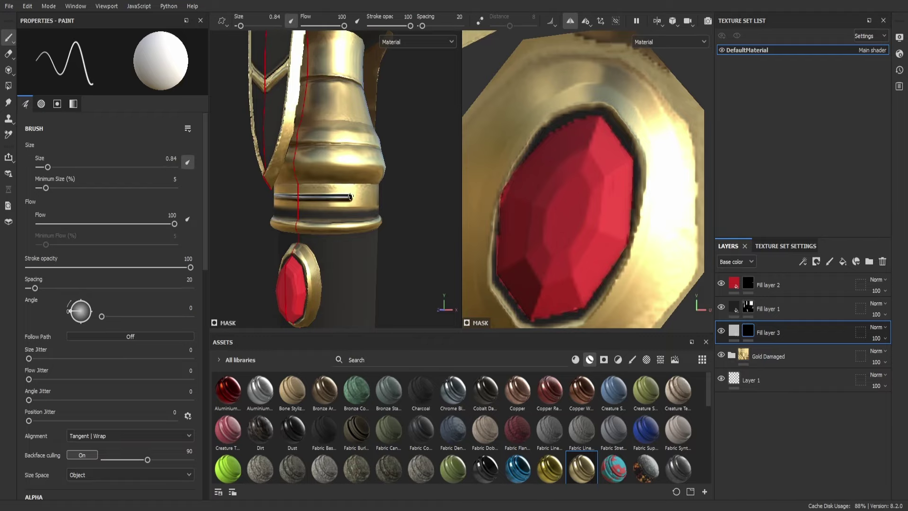
pyautogui.moveTo(350, 197)
pyautogui.keyDown('alt'); pyautogui.mouseDown()
pyautogui.moveTo(373, 199)
pyautogui.moveTo(331, 198)
pyautogui.mouseUp(); pyautogui.keyUp('alt')
pyautogui.press('1')
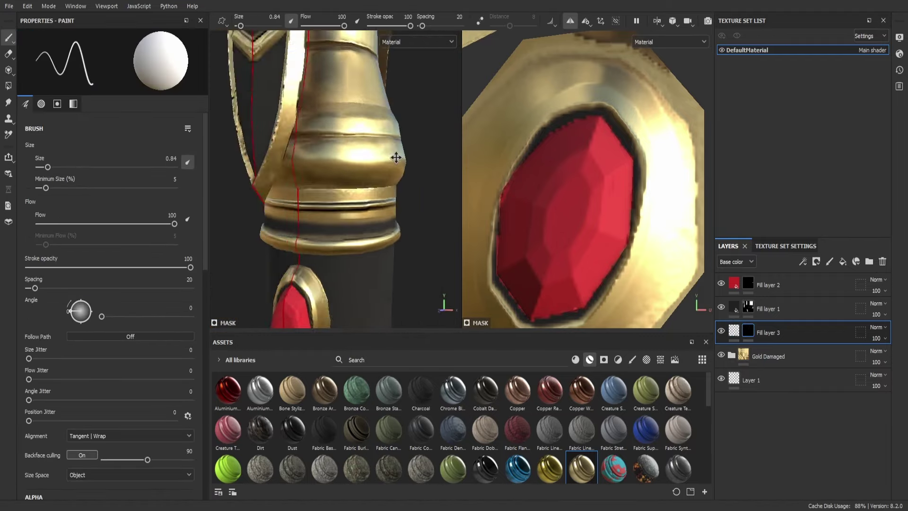
pyautogui.moveTo(395, 156)
pyautogui.keyDown('alt'); pyautogui.mouseDown()
pyautogui.moveTo(369, 138)
pyautogui.moveTo(324, 137)
pyautogui.moveTo(341, 133)
pyautogui.moveTo(324, 158)
pyautogui.mouseUp(); pyautogui.keyUp('alt')
pyautogui.scroll(-5, 341, 132)
pyautogui.scroll(5, 341, 132)
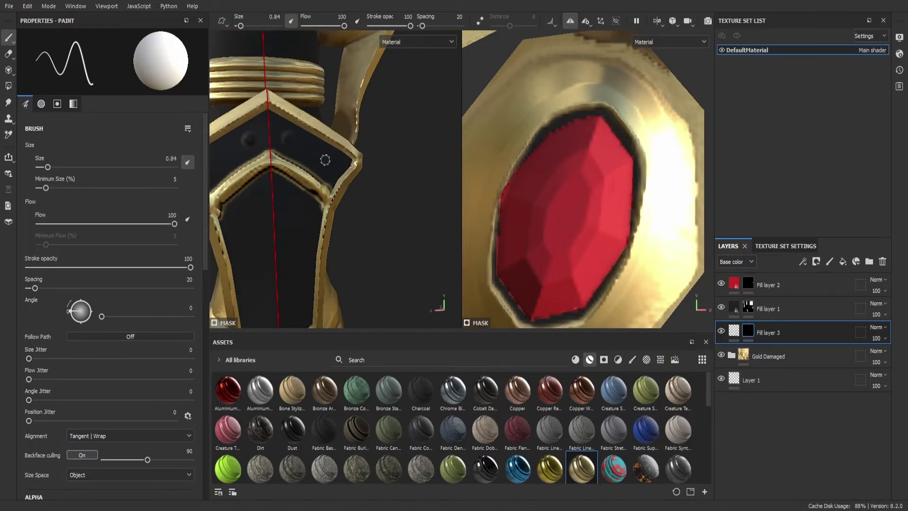
pyautogui.scroll(-5, 324, 158)
pyautogui.keyDown('alt'); pyautogui.moveTo(324, 158); pyautogui.dragTo(383, 197, button='middle'); pyautogui.keyUp('alt')
# Paint a black wavy groove along the guard and upper neck band
pyautogui.scroll(4, 383, 196)
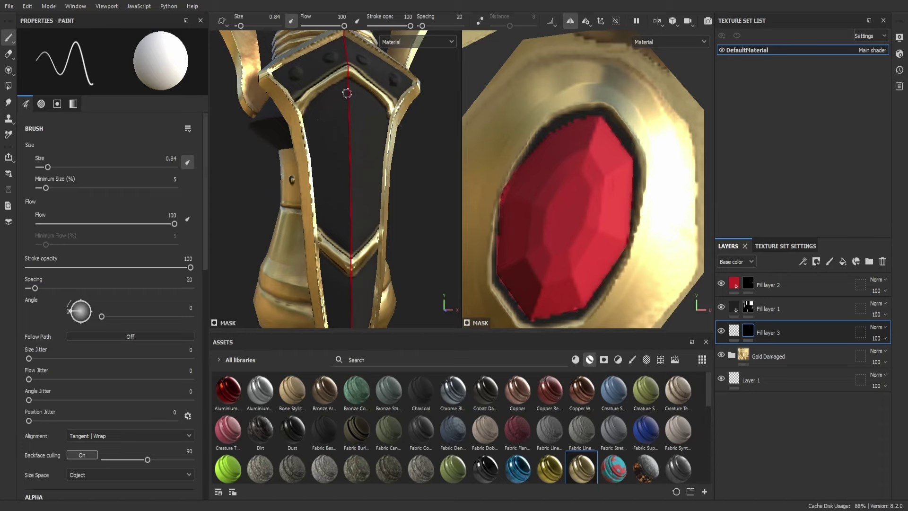
pyautogui.keyDown('alt'); pyautogui.moveTo(347, 93); pyautogui.dragTo(274, 118); pyautogui.keyUp('alt')
pyautogui.scroll(-3, 273, 123)
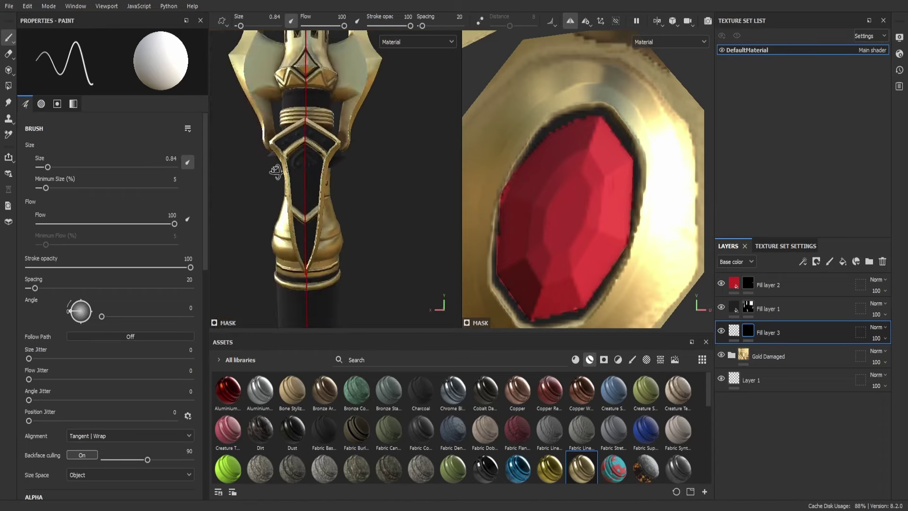
pyautogui.scroll(-3, 272, 122)
pyautogui.scroll(5, 272, 123)
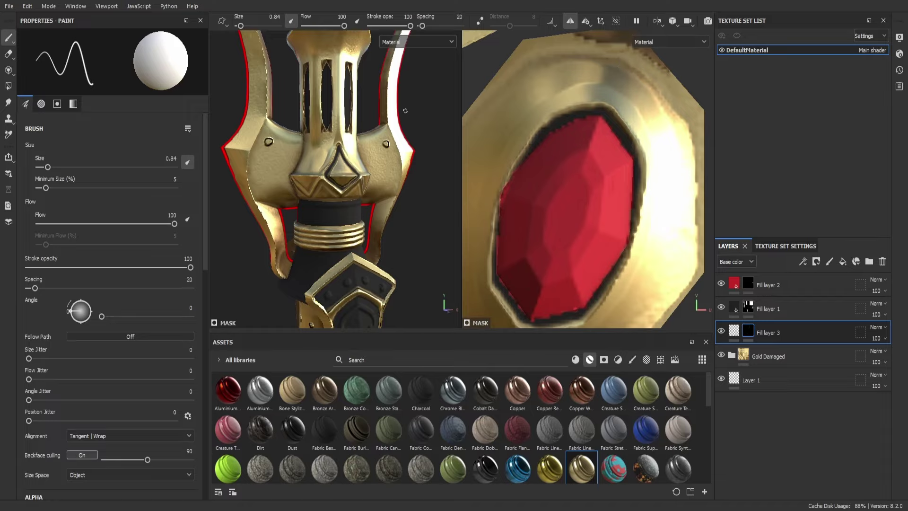
pyautogui.keyDown('alt'); pyautogui.moveTo(405, 110); pyautogui.dragTo(413, 111); pyautogui.keyUp('alt')
pyautogui.moveTo(386, 143)
pyautogui.keyDown('alt'); pyautogui.mouseDown()
pyautogui.moveTo(331, 156)
pyautogui.moveTo(215, 210)
pyautogui.mouseUp(); pyautogui.keyUp('alt')
pyautogui.scroll(-3, 331, 156)
pyautogui.scroll(2, 331, 156)
pyautogui.scroll(3, 216, 211)
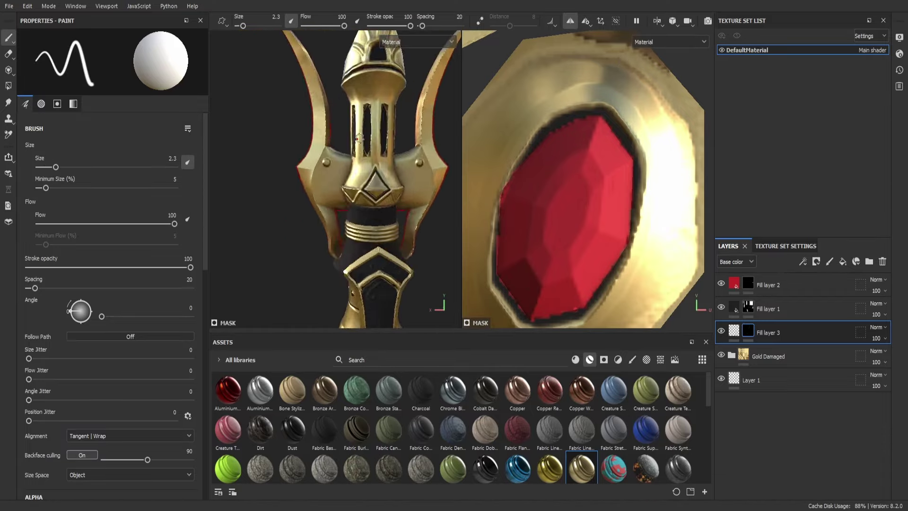
pyautogui.scroll(2, 283, 179)
pyautogui.keyDown('alt'); pyautogui.moveTo(283, 180); pyautogui.dragTo(308, 142); pyautogui.keyUp('alt')
pyautogui.scroll(3, 308, 142)
pyautogui.keyDown('ctrl'); pyautogui.moveTo(331, 134); pyautogui.dragTo(305, 134, button='right'); pyautogui.keyUp('ctrl')
pyautogui.moveTo(305, 135)
pyautogui.mouseDown()
pyautogui.moveTo(368, 138)
pyautogui.moveTo(326, 137)
pyautogui.mouseUp()
pyautogui.scroll(2, 331, 142)
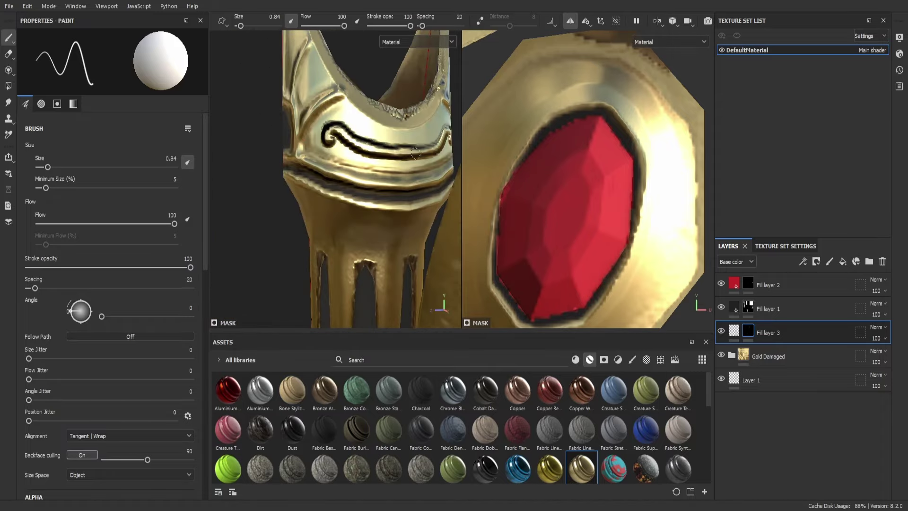
pyautogui.keyDown('alt'); pyautogui.moveTo(415, 153); pyautogui.dragTo(372, 156); pyautogui.keyUp('alt')
pyautogui.scroll(-3, 344, 146)
pyautogui.scroll(-3, 345, 146)
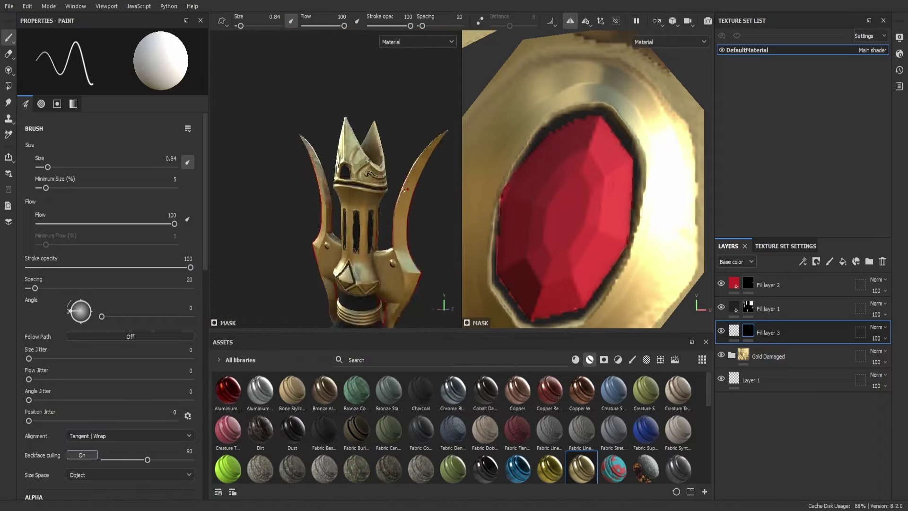
# Add Fill layer 4 with a black mask holding a Gradient Linear 2 fill effect
pyautogui.click(843, 261)
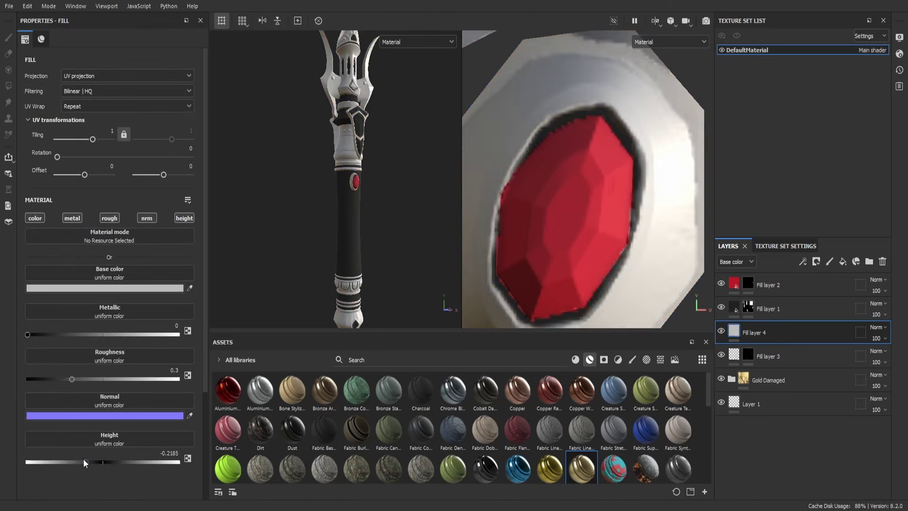
pyautogui.click(816, 261)
pyautogui.click(813, 281)
pyautogui.click(803, 261)
pyautogui.click(814, 281)
pyautogui.click(661, 359)
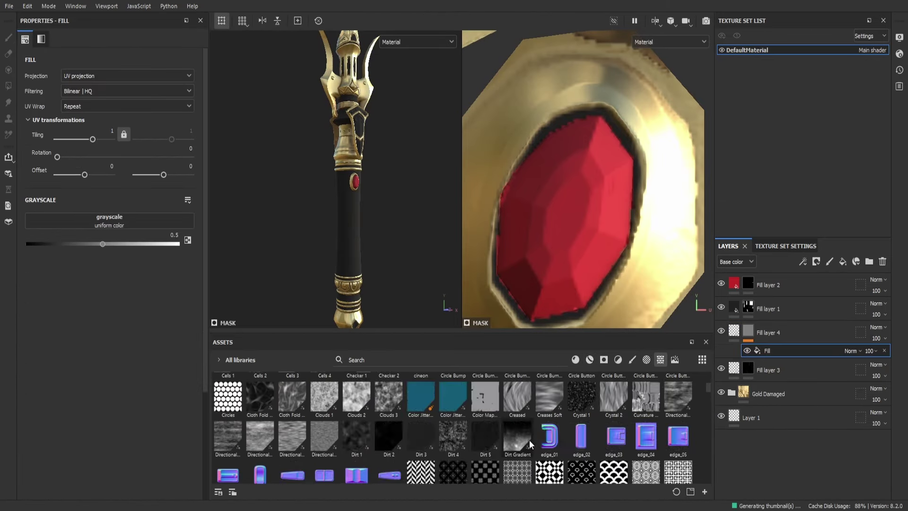
pyautogui.moveTo(293, 452); pyautogui.dragTo(109, 222)
# Wrap the gradient cylindrically at 90°, with about 16 repeats, balance 0.72, contrast 0.52, tiling 3
pyautogui.moveTo(93, 139); pyautogui.dragTo(106, 140)
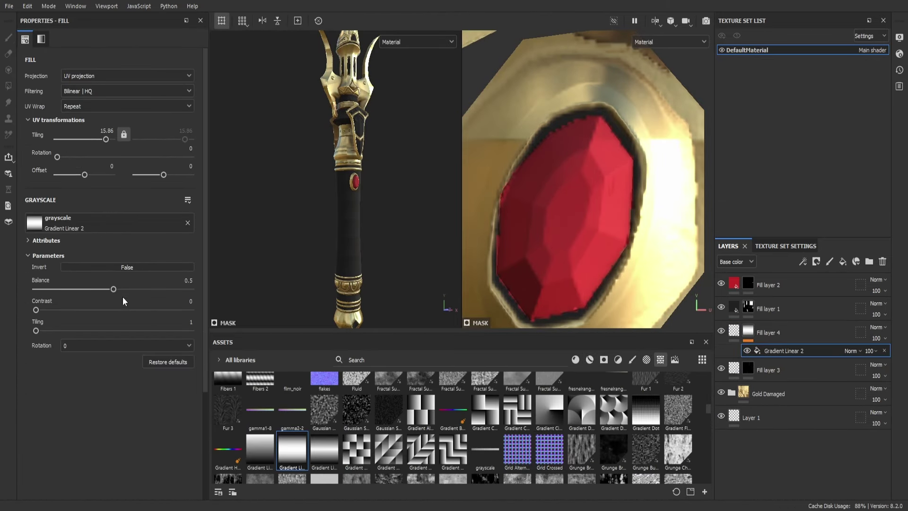
pyautogui.moveTo(123, 290); pyautogui.dragTo(160, 289)
pyautogui.click(128, 75)
pyautogui.click(94, 121)
pyautogui.write('90')
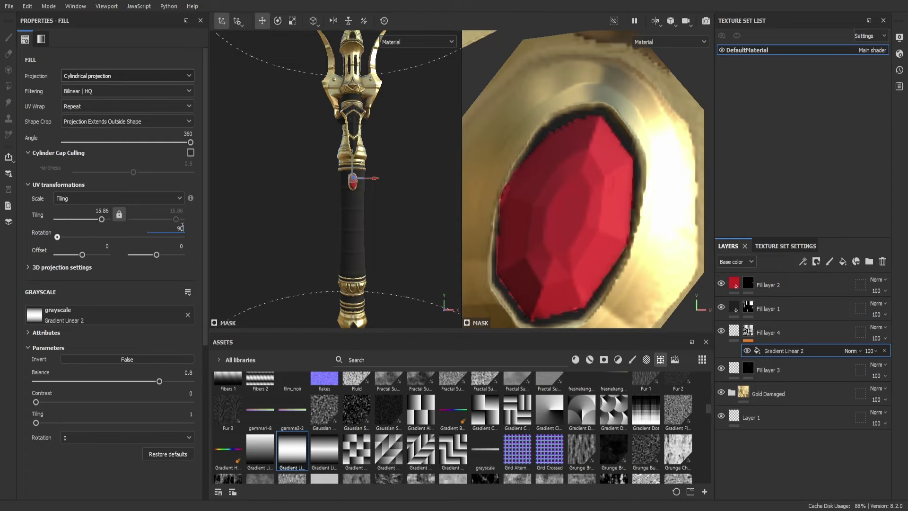
pyautogui.press('Return')
pyautogui.moveTo(159, 381); pyautogui.dragTo(147, 382)
pyautogui.moveTo(35, 402); pyautogui.dragTo(116, 402)
pyautogui.moveTo(35, 423); pyautogui.dragTo(56, 423)
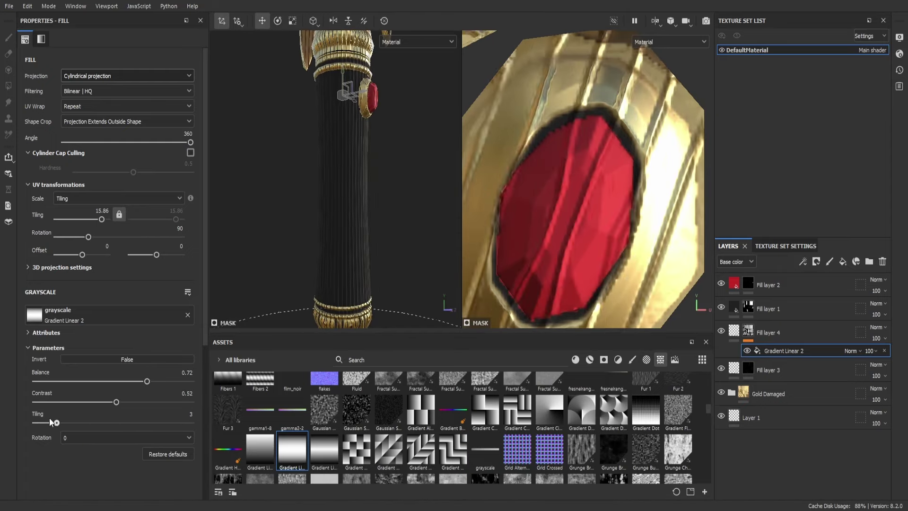
# Group Fill layer 4 into Folder 1 and give the folder a black mask
pyautogui.click(802, 334)
pyautogui.hotkey('ctrl', 'g')
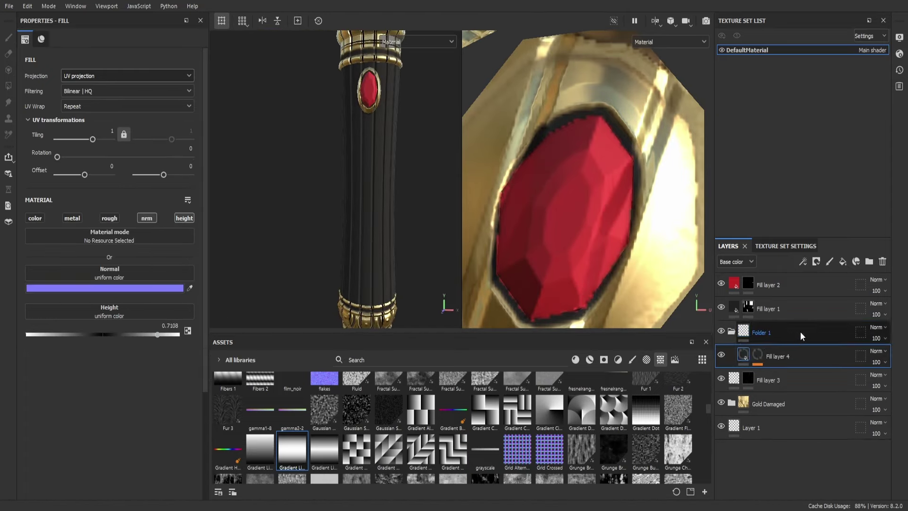
pyautogui.click(801, 333)
pyautogui.click(8, 37)
pyautogui.scroll(2, 376, 204)
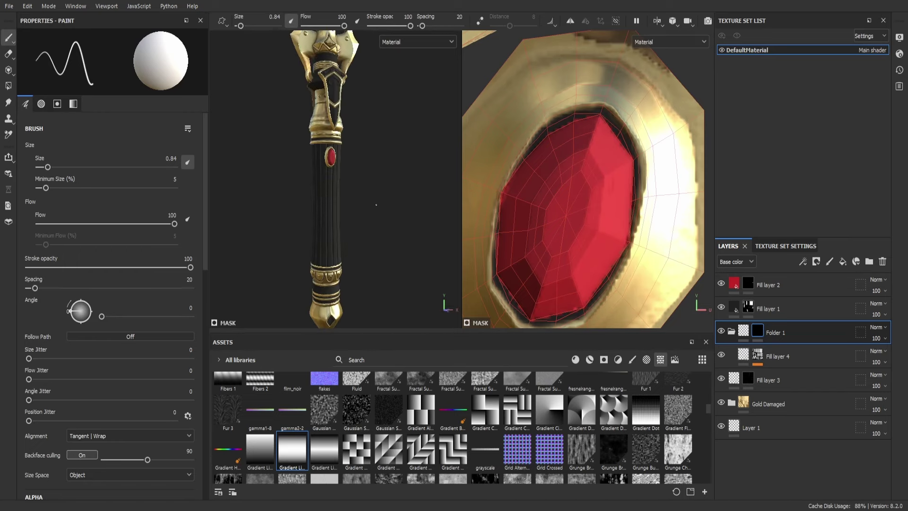
# Add a top fill layer with the Baked Lighting Stylized filter and orbit the staff upright
pyautogui.click(843, 261)
pyautogui.click(803, 261)
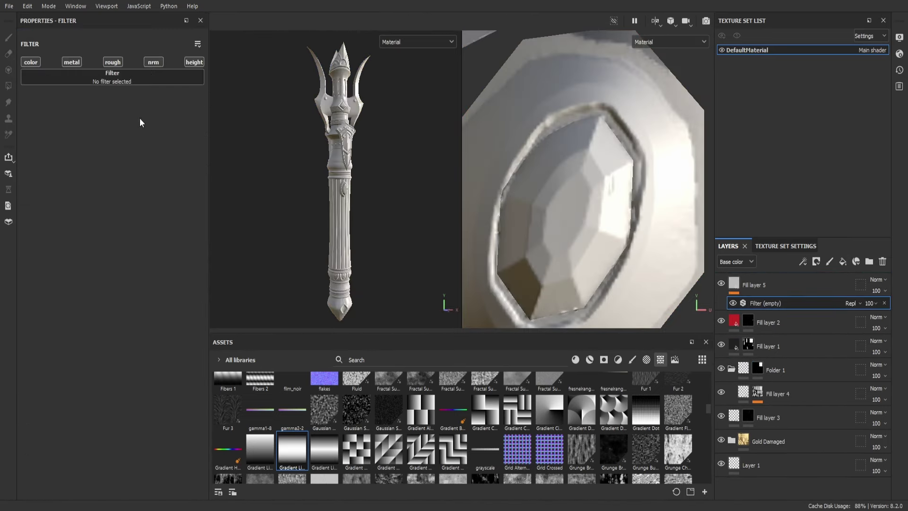
pyautogui.click(717, 287)
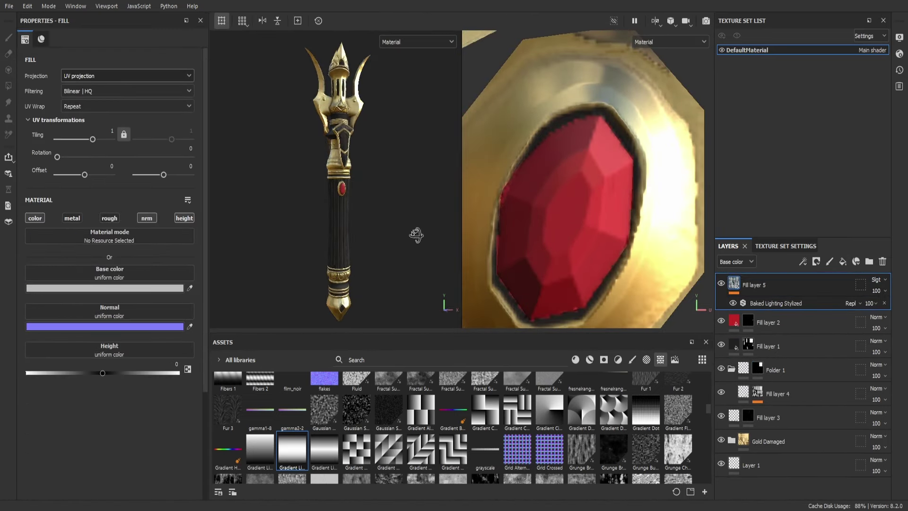
pyautogui.keyDown('alt'); pyautogui.moveTo(416, 235); pyautogui.dragTo(301, 227); pyautogui.keyUp('alt')
pyautogui.keyDown('alt'); pyautogui.moveTo(190, 232); pyautogui.dragTo(331, 189); pyautogui.keyUp('alt')
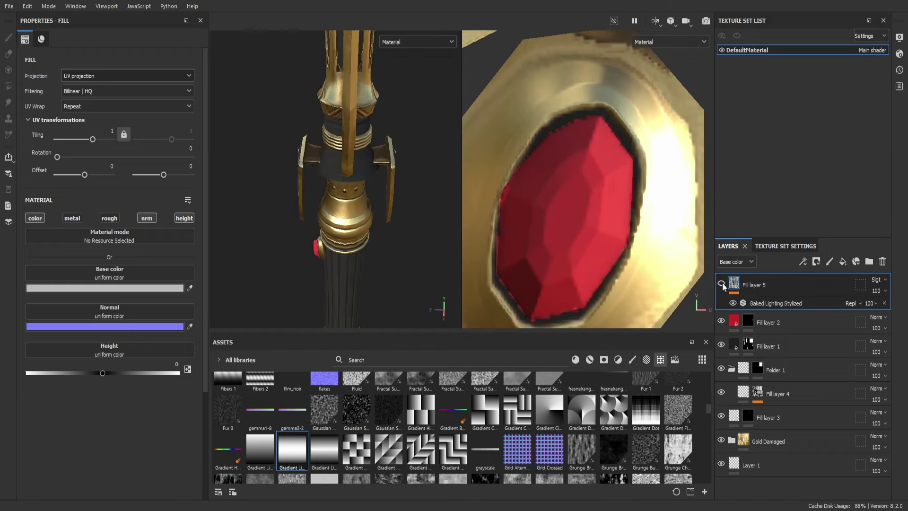
# Add Fill layer 6 above Fill layer 2 with an edge smart mask
pyautogui.click(843, 262)
pyautogui.click(604, 359)
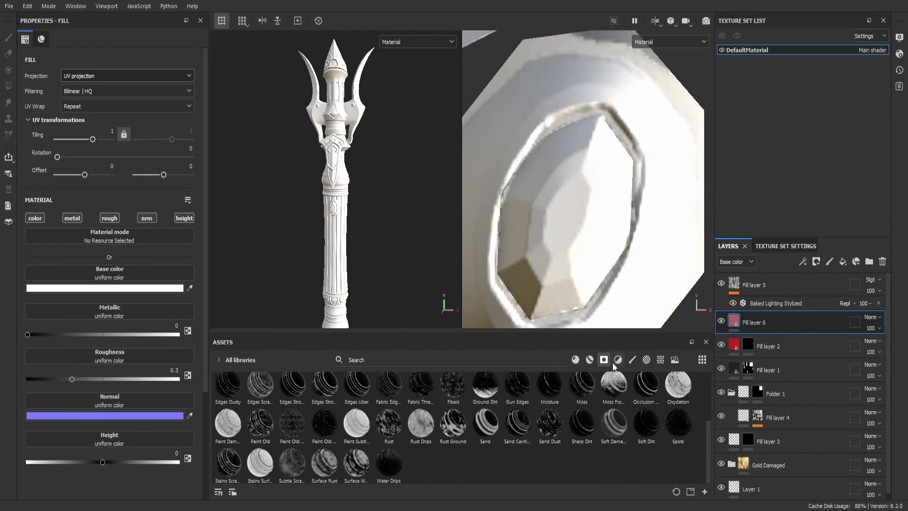
pyautogui.scroll(1, 463, 416)
pyautogui.moveTo(357, 423); pyautogui.dragTo(775, 322)
pyautogui.moveTo(292, 423); pyautogui.dragTo(762, 331)
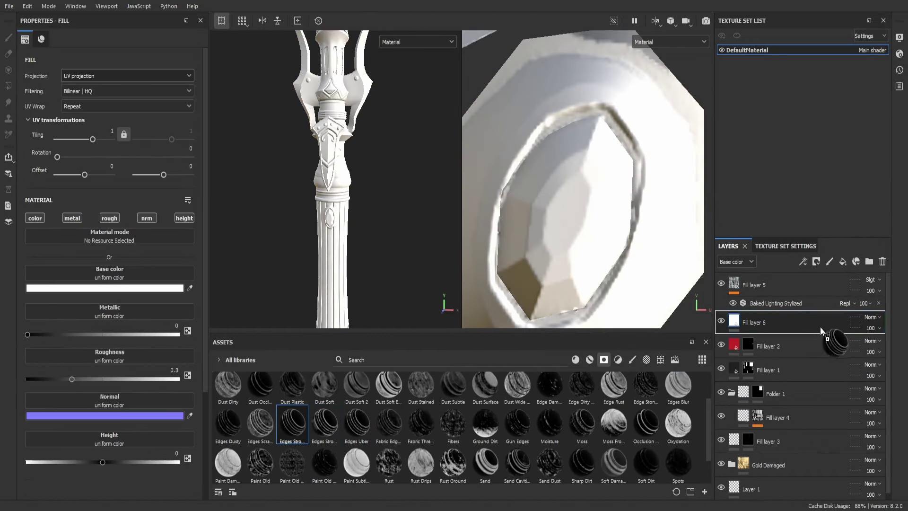
pyautogui.scroll(2, 363, 304)
# Move Fill layer 6 just above Folder 1, remove its mask, and set Normal blending
pyautogui.click(796, 326)
pyautogui.click(876, 318)
pyautogui.click(865, 341)
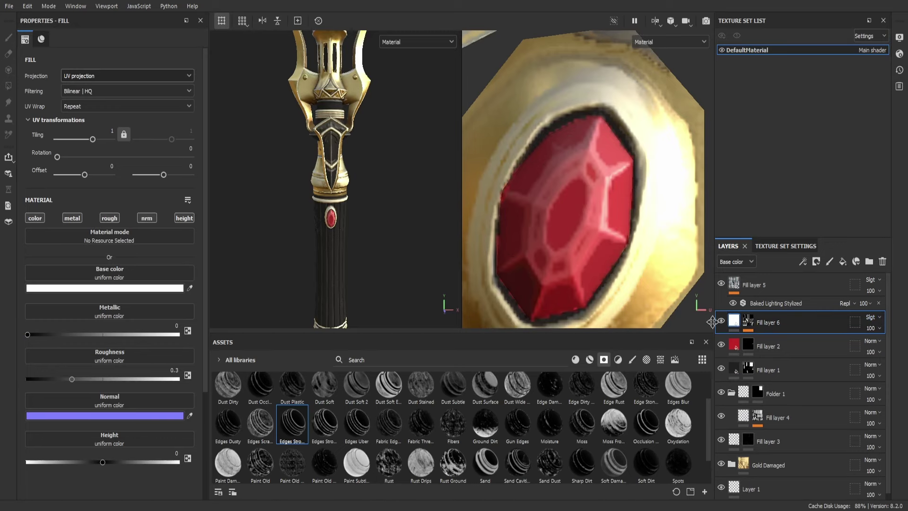
pyautogui.click(732, 394)
pyautogui.moveTo(785, 323); pyautogui.dragTo(775, 382)
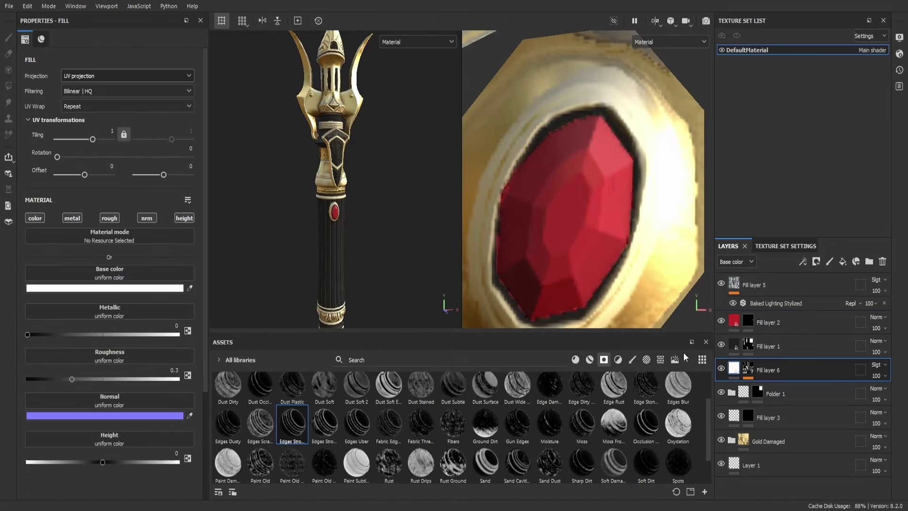
pyautogui.click(748, 368)
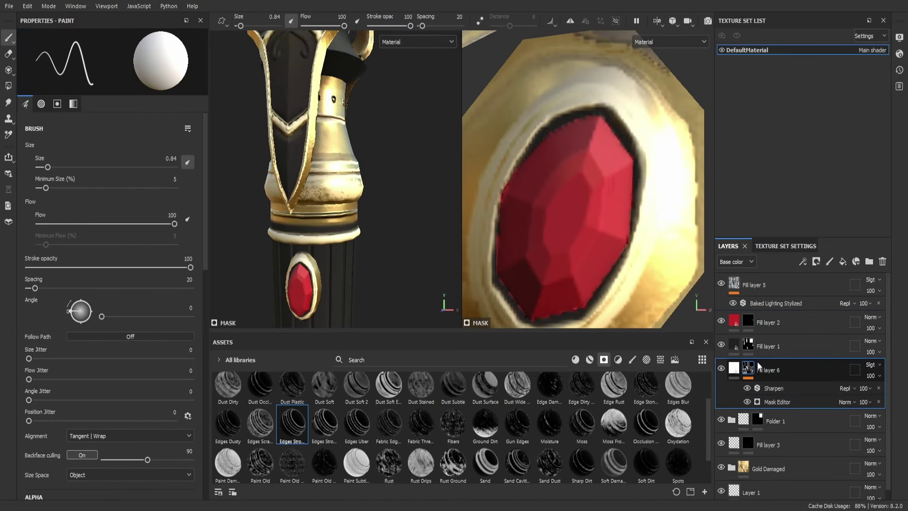
pyautogui.press('Delete')
pyautogui.hotkey('alt', 'shift', 'n')
pyautogui.moveTo(461, 421); pyautogui.dragTo(237, 416)
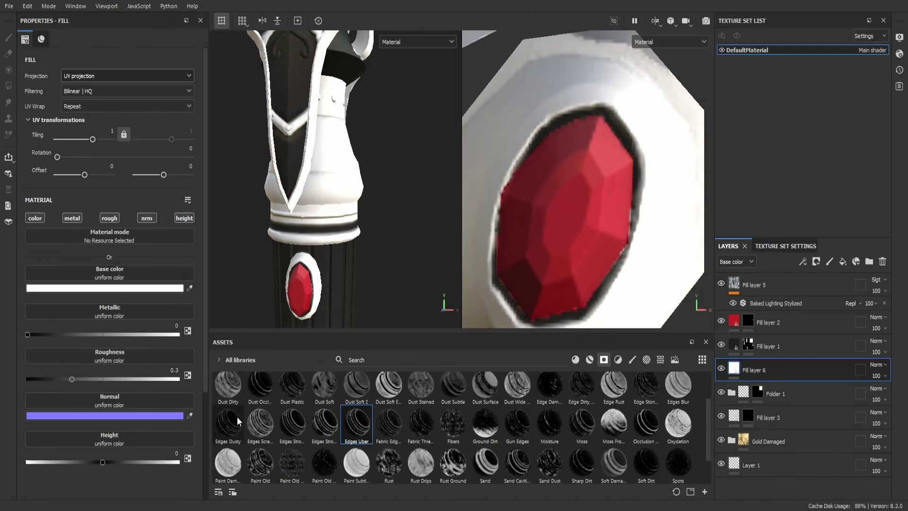
# Mask Fill layer 6 with an edge smart mask at 40 opacity, and check the edges
pyautogui.moveTo(404, 421); pyautogui.dragTo(748, 370)
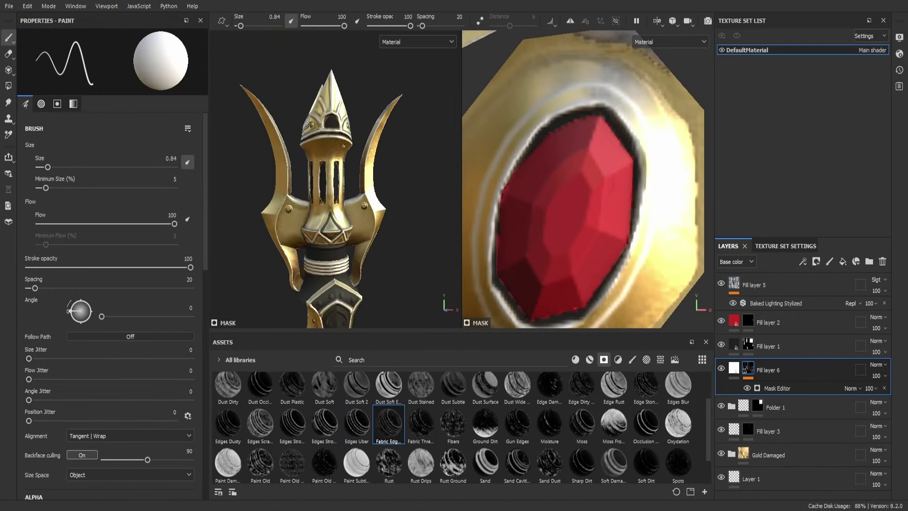
pyautogui.scroll(-5, 356, 257)
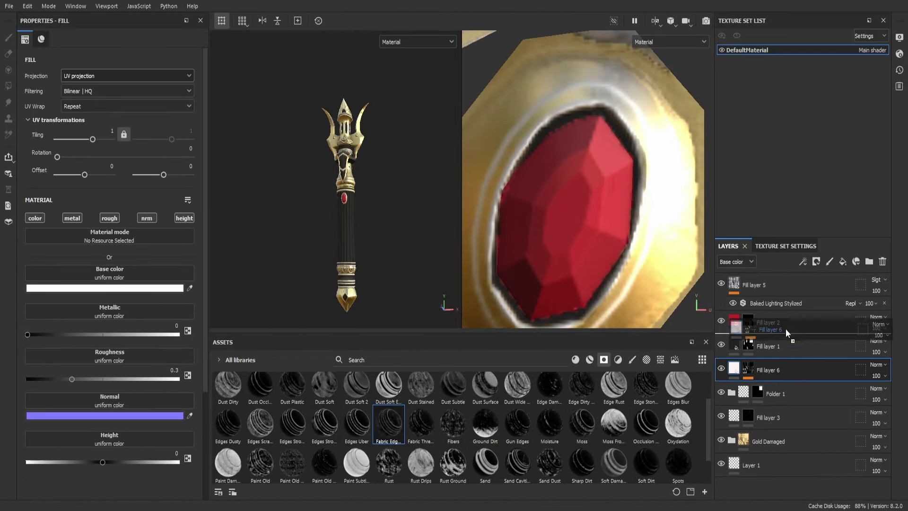
pyautogui.scroll(5, 393, 283)
pyautogui.scroll(3, 393, 283)
pyautogui.moveTo(876, 375); pyautogui.dragTo(860, 389)
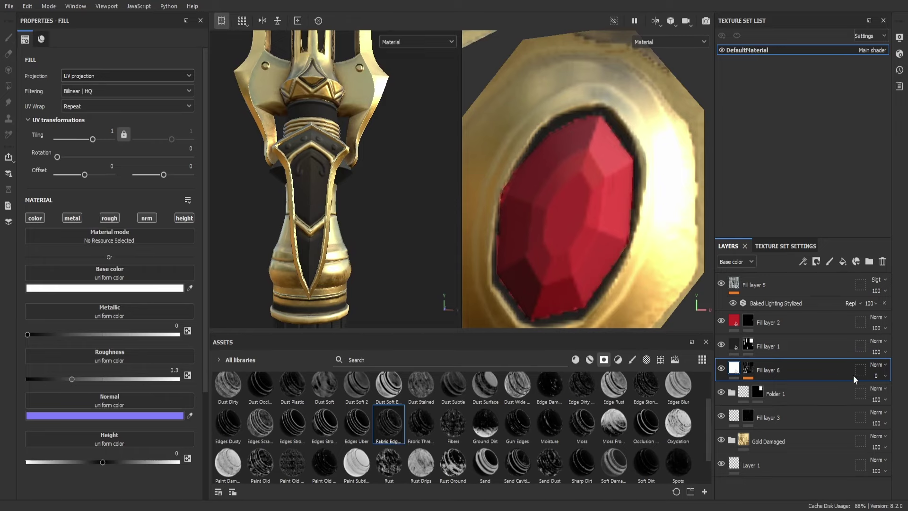
pyautogui.write('40')
pyautogui.press('Return')
pyautogui.scroll(-4, 364, 251)
pyautogui.scroll(3, 368, 237)
pyautogui.scroll(-4, 402, 217)
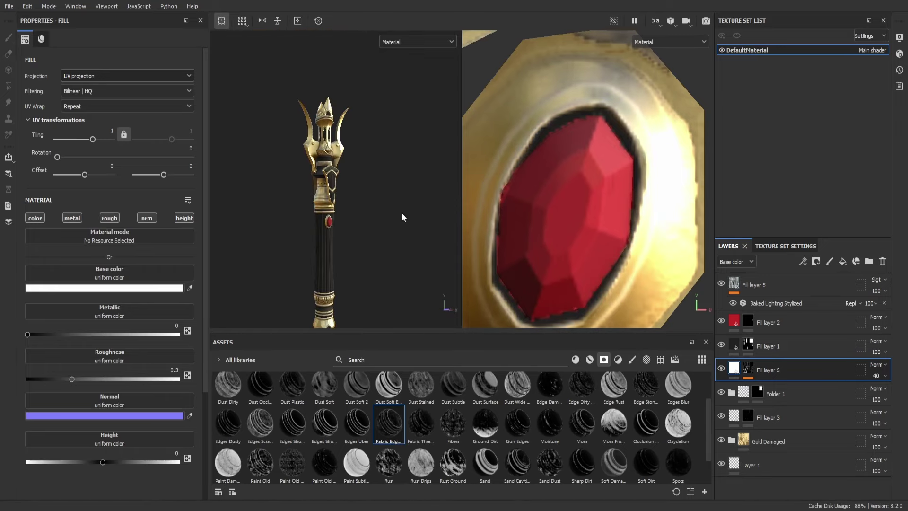
pyautogui.keyDown('alt'); pyautogui.moveTo(386, 184); pyautogui.dragTo(361, 197); pyautogui.keyUp('alt')
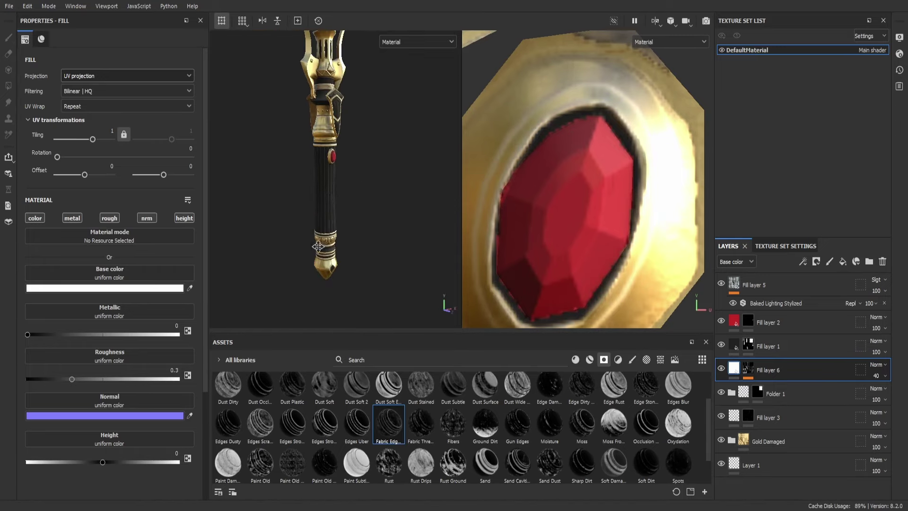
# Select Fill layer 2's mask for painting with mirror symmetry turned on
pyautogui.click(747, 320)
pyautogui.scroll(5, 320, 112)
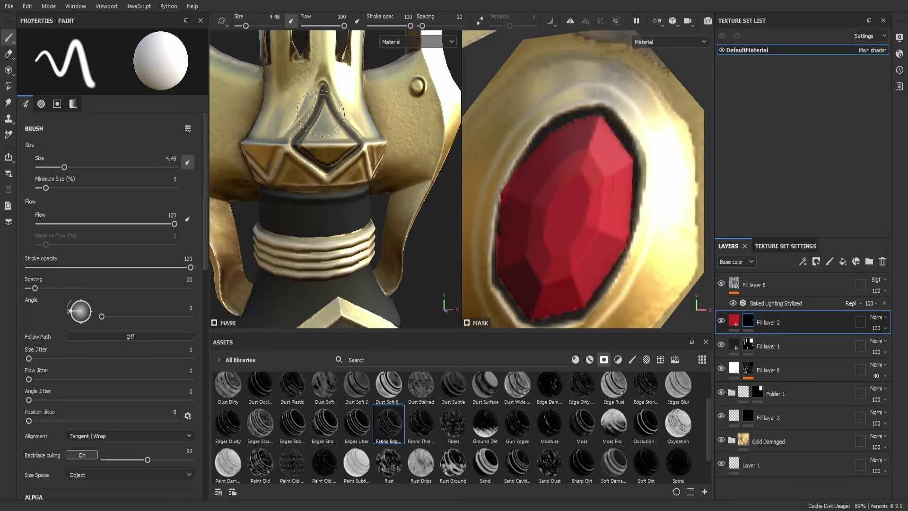
pyautogui.click(570, 20)
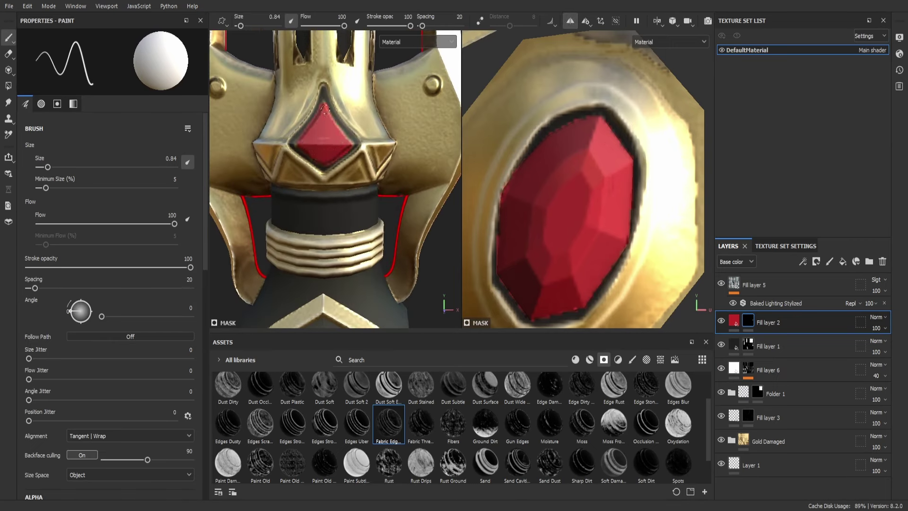
pyautogui.click(734, 320)
pyautogui.click(750, 324)
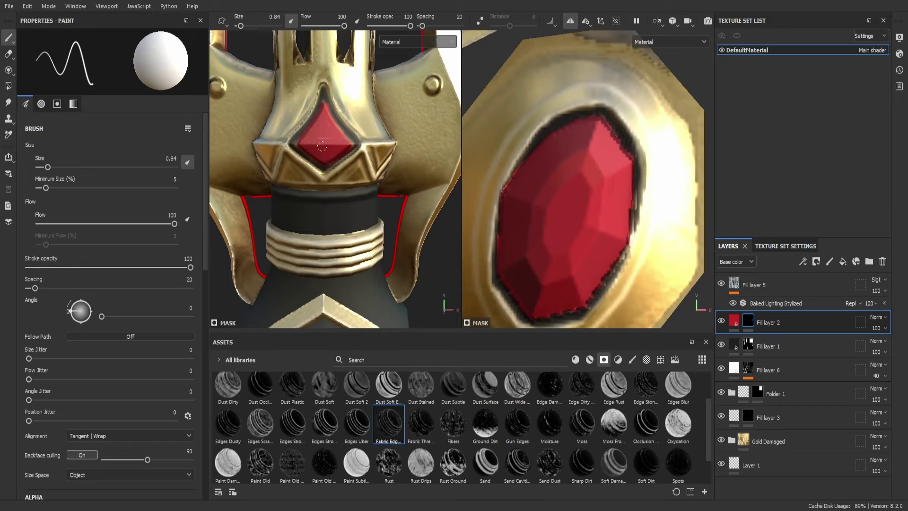
# Erase the diamond gem's mask edges from a side view, then return to painting
pyautogui.press('e')
pyautogui.scroll(2, 356, 148)
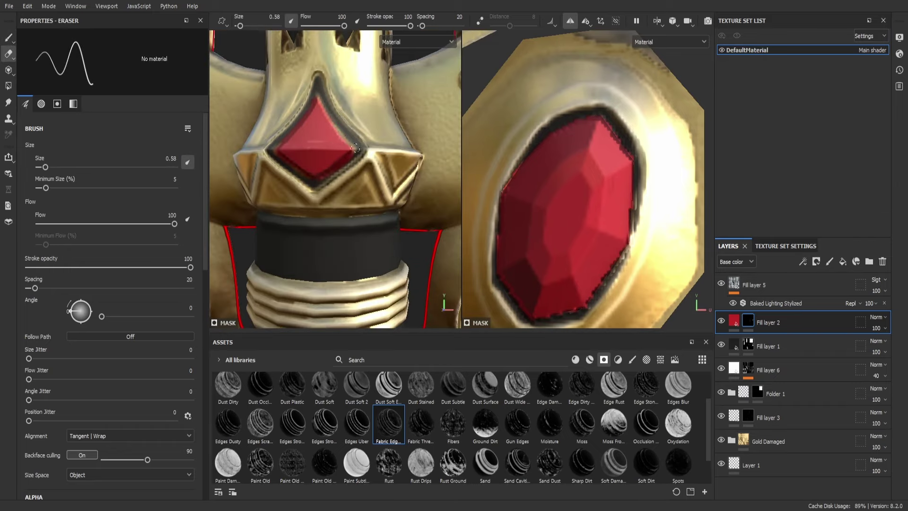
pyautogui.scroll(-3, 285, 136)
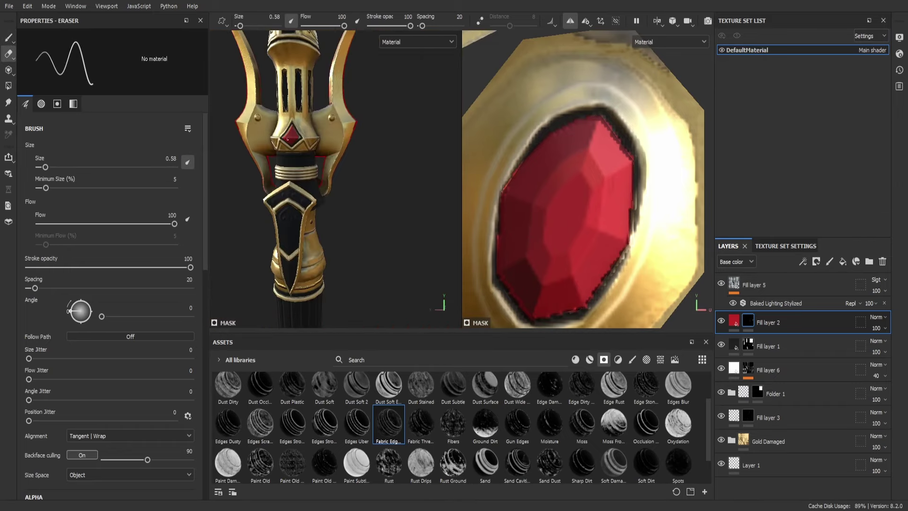
pyautogui.scroll(3, 285, 135)
pyautogui.keyDown('ctrl'); pyautogui.moveTo(331, 135); pyautogui.dragTo(360, 134, button='right'); pyautogui.keyUp('ctrl')
pyautogui.keyDown('alt'); pyautogui.moveTo(340, 134); pyautogui.dragTo(206, 144); pyautogui.keyUp('alt')
pyautogui.press('p')
# Frame, pan and orbit the trident to inspect the red gem and textured staff
pyautogui.press('f')
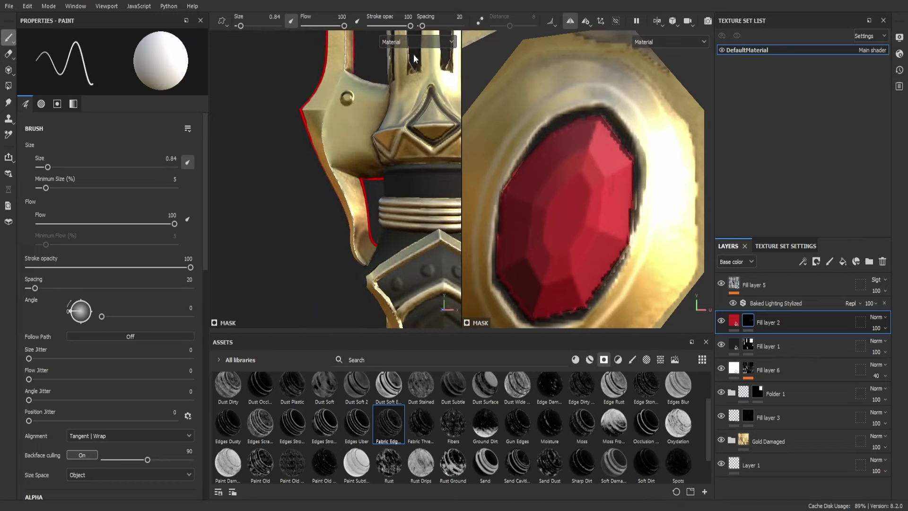
pyautogui.moveTo(406, 286); pyautogui.dragTo(380, 191, button='middle')
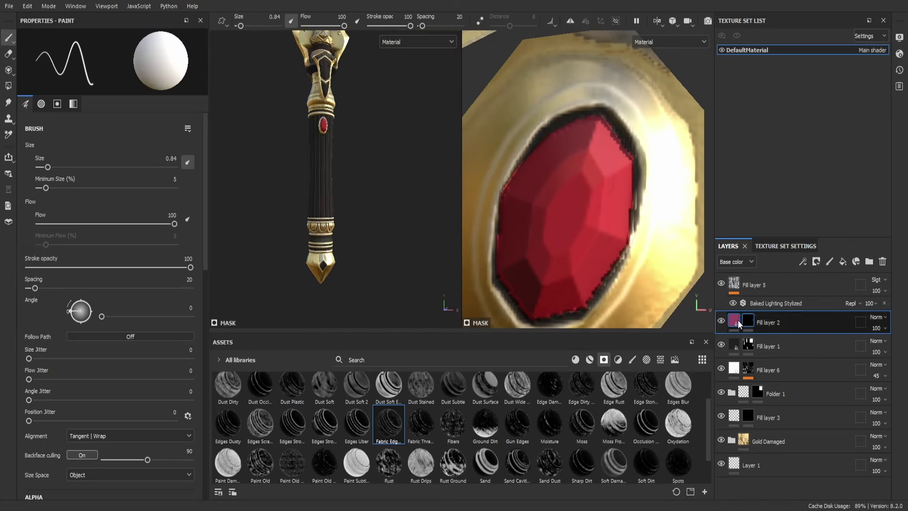
pyautogui.press('f')
pyautogui.scroll(5, 369, 200)
pyautogui.scroll(-2, 369, 200)
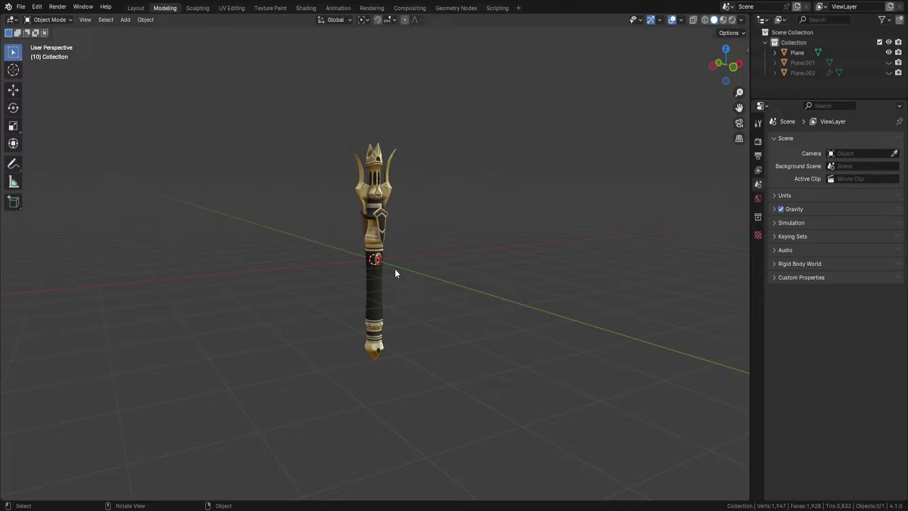
pyautogui.moveTo(395, 269)
pyautogui.mouseDown(button='middle')
pyautogui.moveTo(514, 239)
pyautogui.moveTo(521, 288)
pyautogui.mouseUp(button='middle')
pyautogui.scroll(-4, 508, 241)
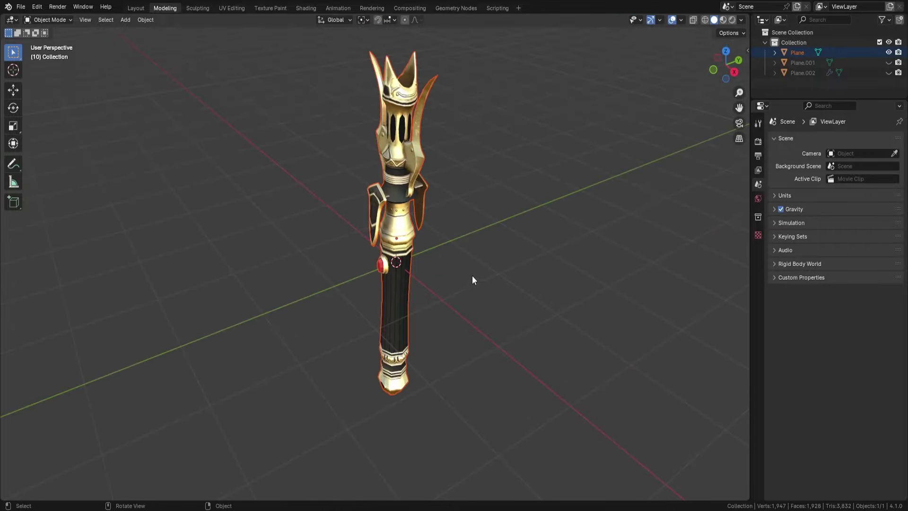
pyautogui.moveTo(472, 275); pyautogui.dragTo(508, 249, button='middle')
pyautogui.click(388, 231)
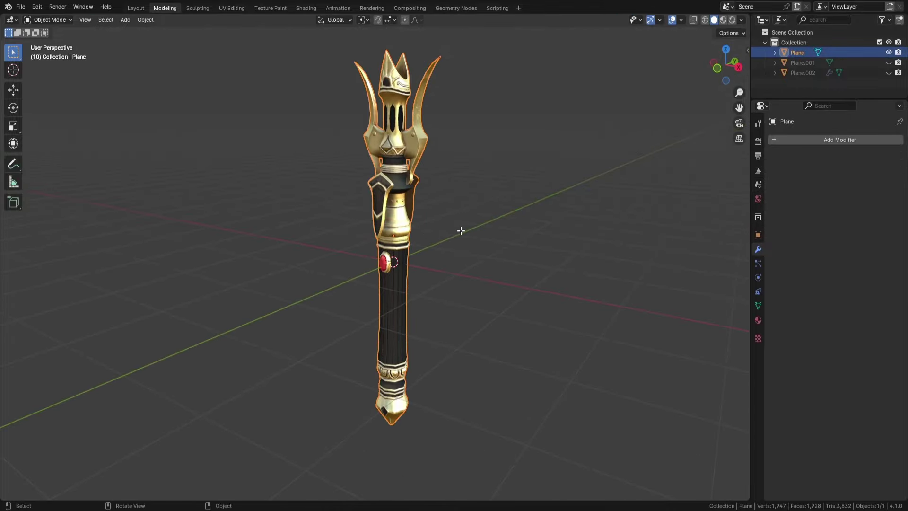
pyautogui.press('Tab')
pyautogui.moveTo(462, 228)
pyautogui.mouseDown(button='middle')
pyautogui.moveTo(580, 222)
pyautogui.moveTo(526, 220)
pyautogui.moveTo(581, 279)
pyautogui.moveTo(632, 273)
pyautogui.moveTo(671, 237)
pyautogui.moveTo(19, 216)
pyautogui.moveTo(219, 210)
pyautogui.mouseUp(button='middle')
pyautogui.press('a')
pyautogui.press('Tab')
pyautogui.scroll(-3, 497, 224)
pyautogui.click(580, 222)
pyautogui.scroll(2, 483, 204)
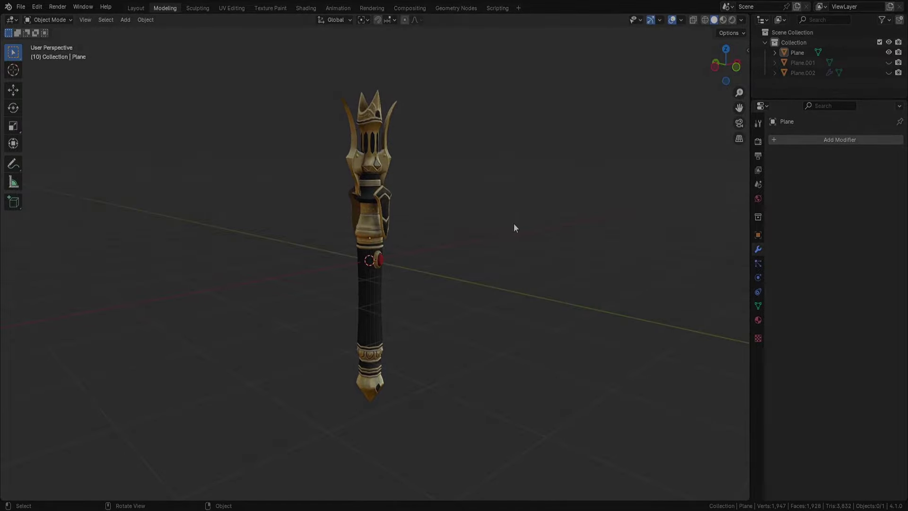